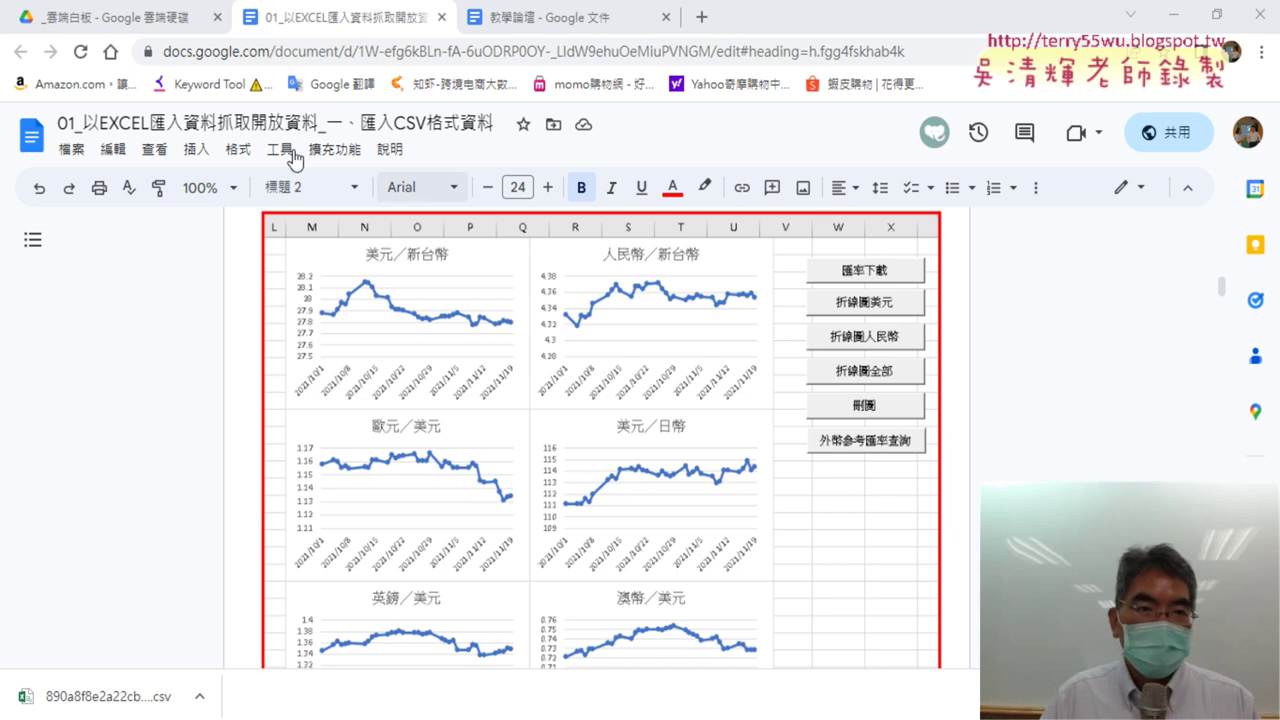
# Switch from the lesson document to the Google Drive folder listing the course documents
pyautogui.click(118, 17)
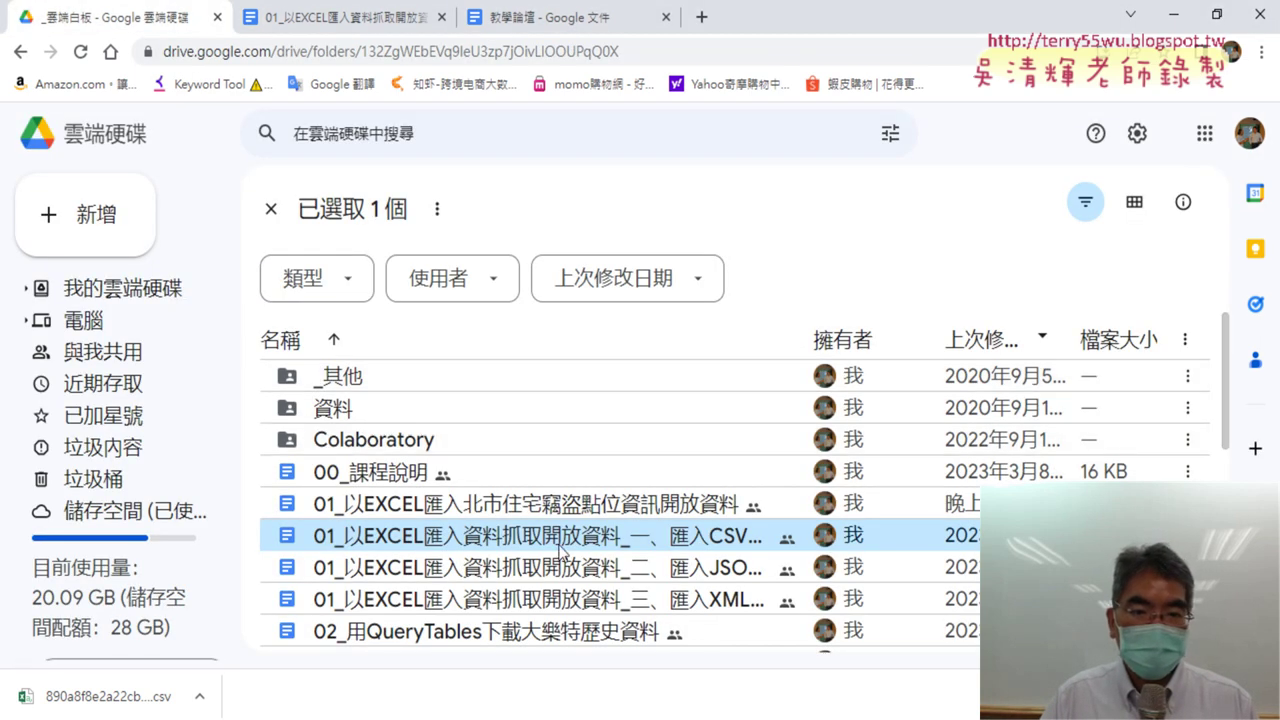
# Highlight the burglary and CSV import lessons, then open 01_以EXCEL匯入資料抓取開放資料_一、匯入CSV格式資料
pyautogui.click(578, 513)
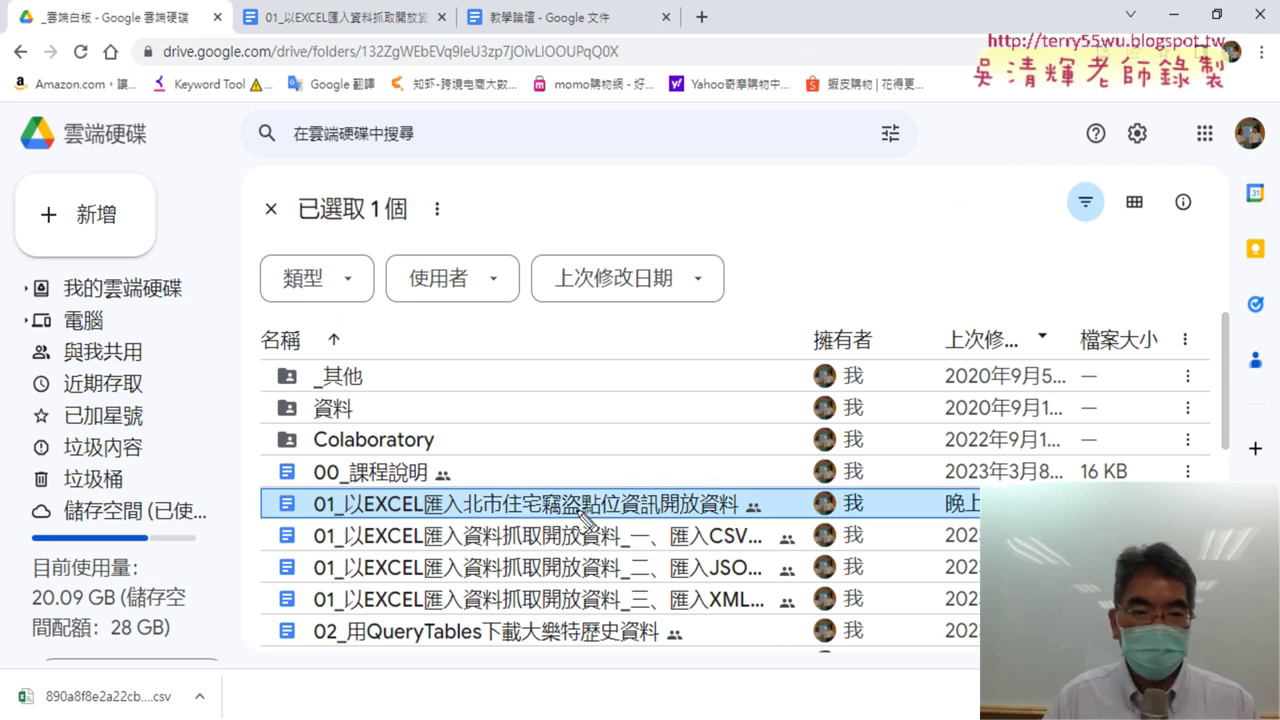
pyautogui.moveTo(408, 522); pyautogui.dragTo(626, 514)
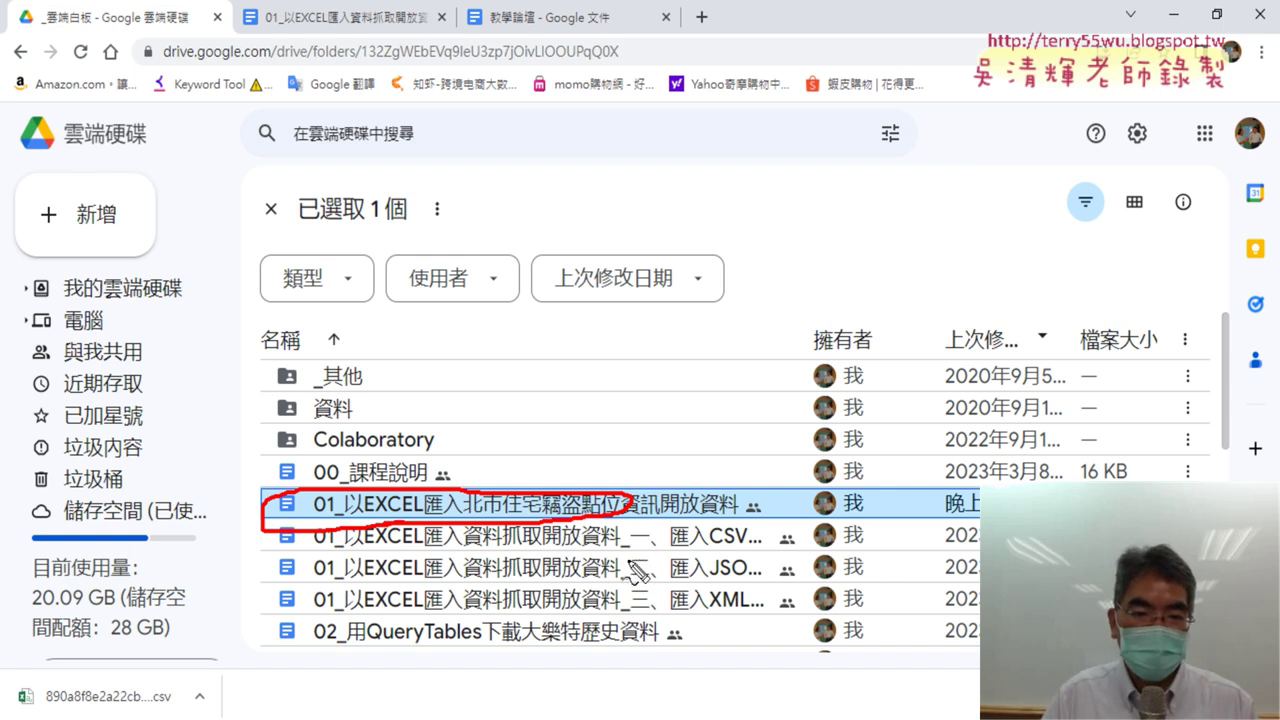
pyautogui.moveTo(603, 548)
pyautogui.mouseDown()
pyautogui.moveTo(352, 517)
pyautogui.moveTo(594, 568)
pyautogui.mouseUp()
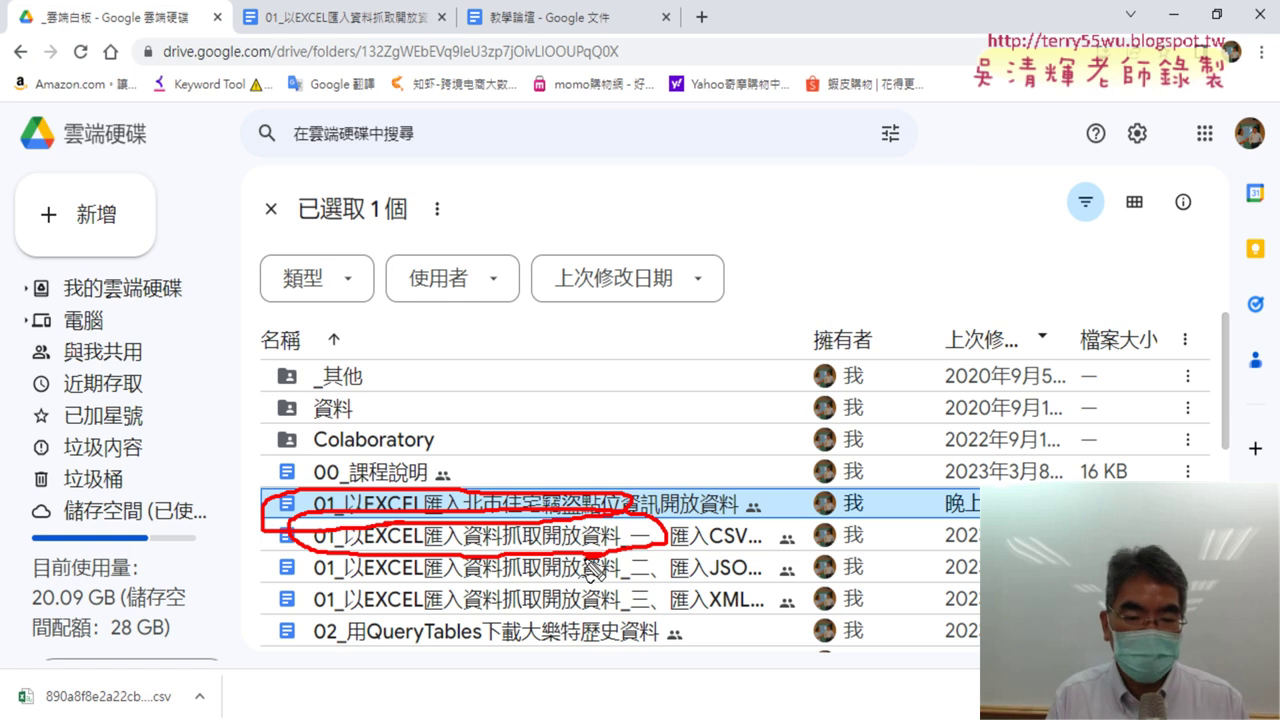
pyautogui.press('Escape')
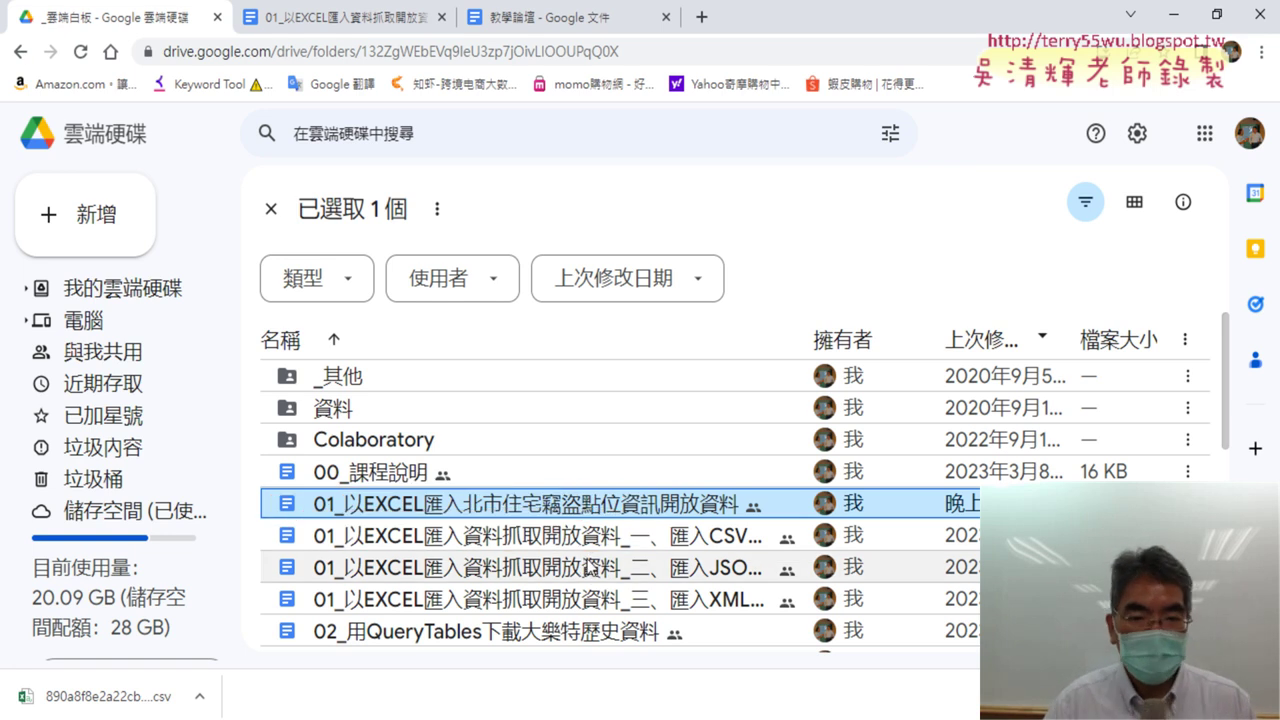
pyautogui.click(660, 545)
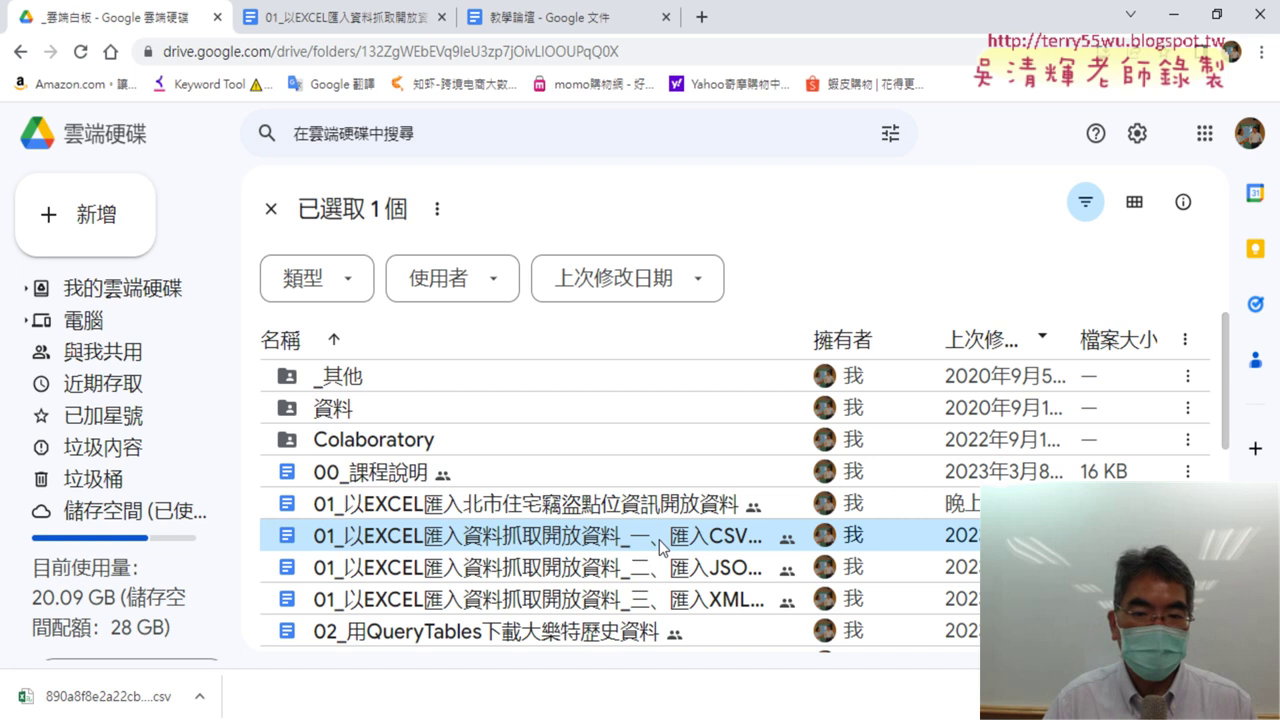
pyautogui.doubleClick(660, 545)
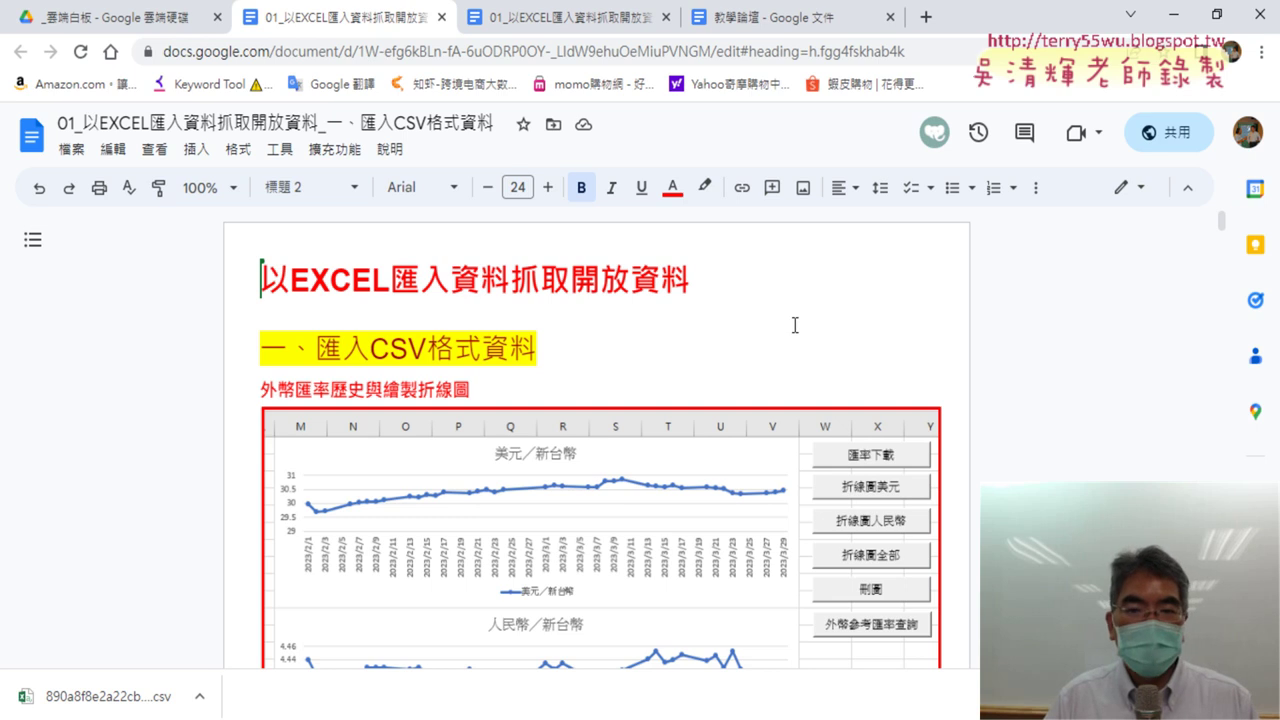
# Scroll through the CSV import lesson and compare it with the other open copy
pyautogui.scroll(-3, 932, 360)
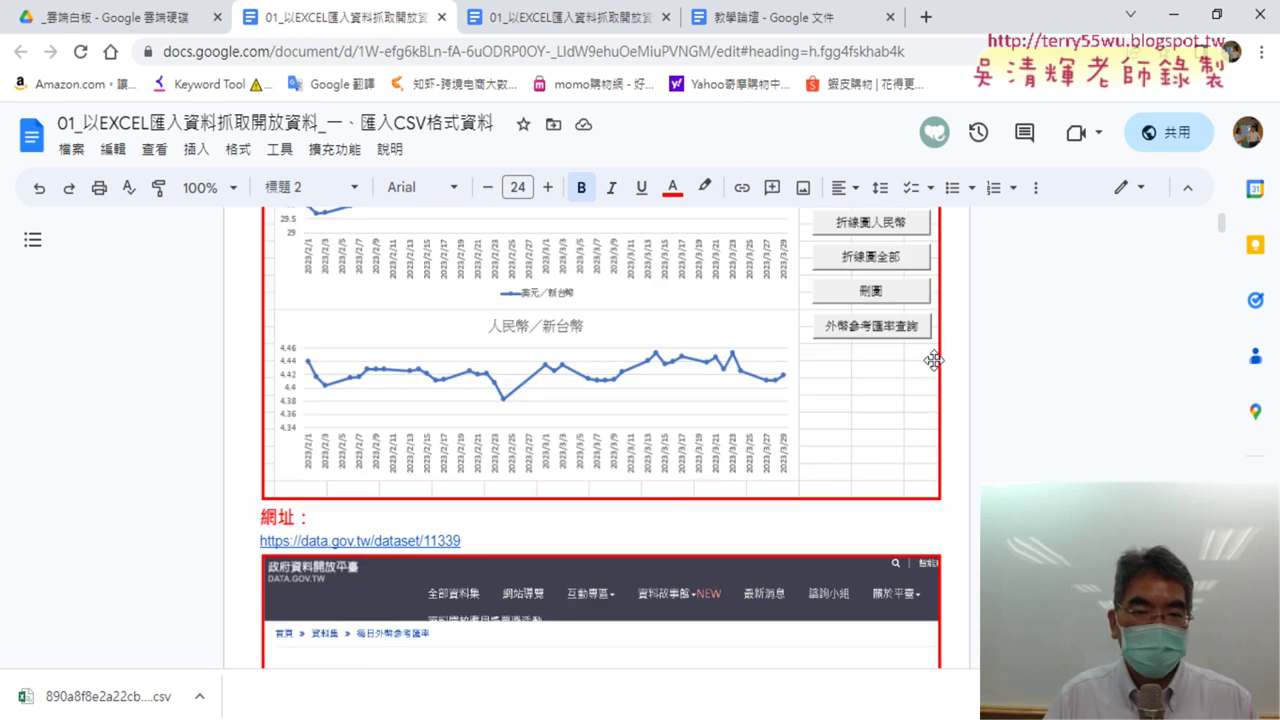
pyautogui.scroll(1, 943, 386)
pyautogui.scroll(1, 943, 386)
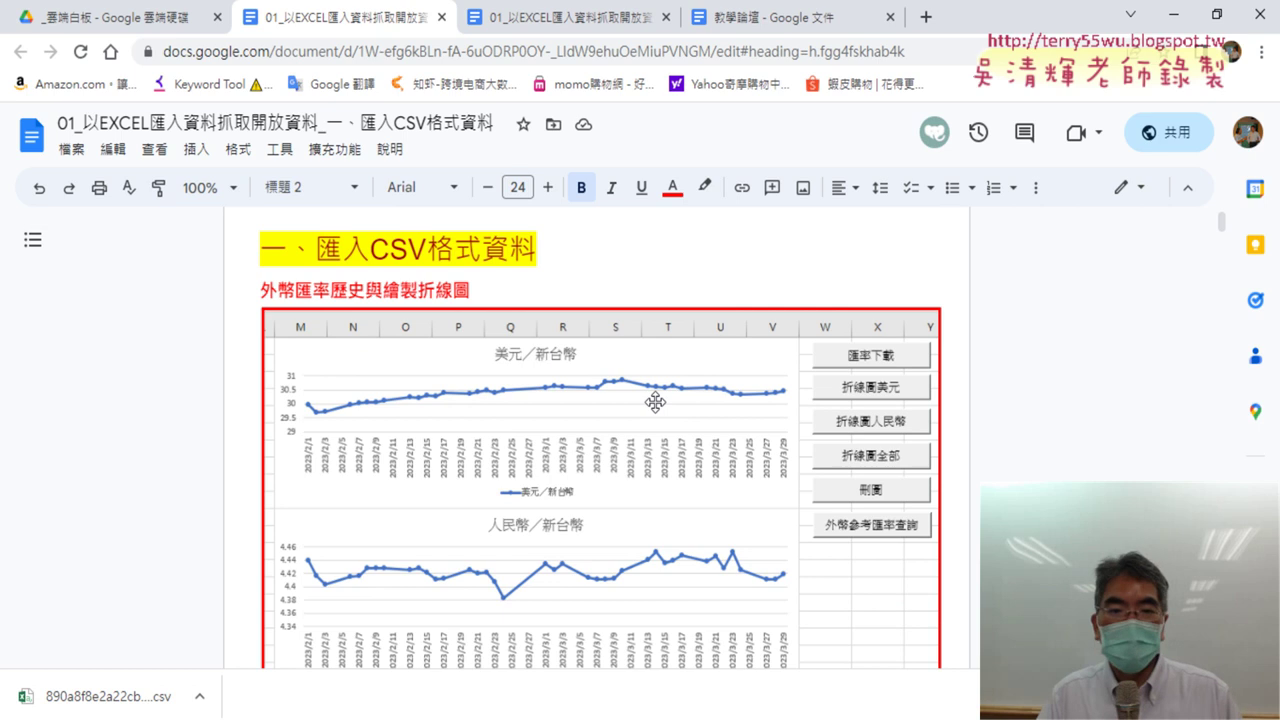
pyautogui.scroll(-4, 695, 541)
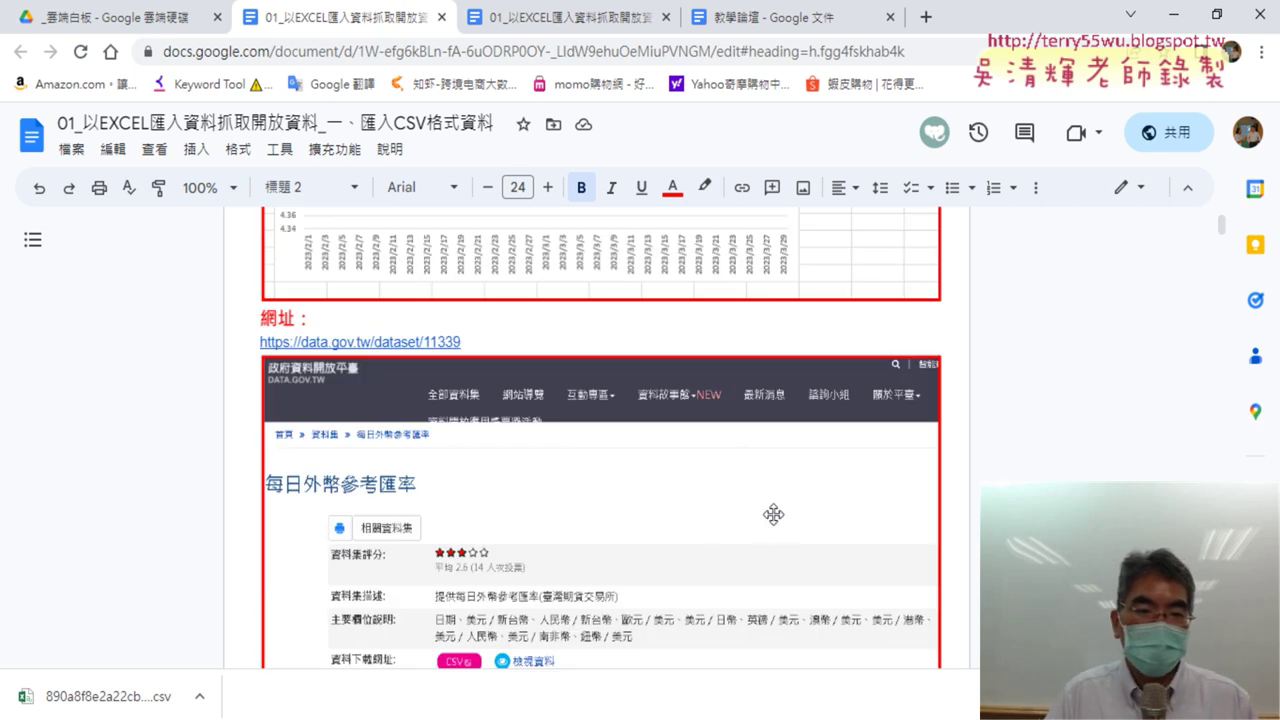
pyautogui.scroll(-4, 771, 514)
pyautogui.scroll(-2, 776, 501)
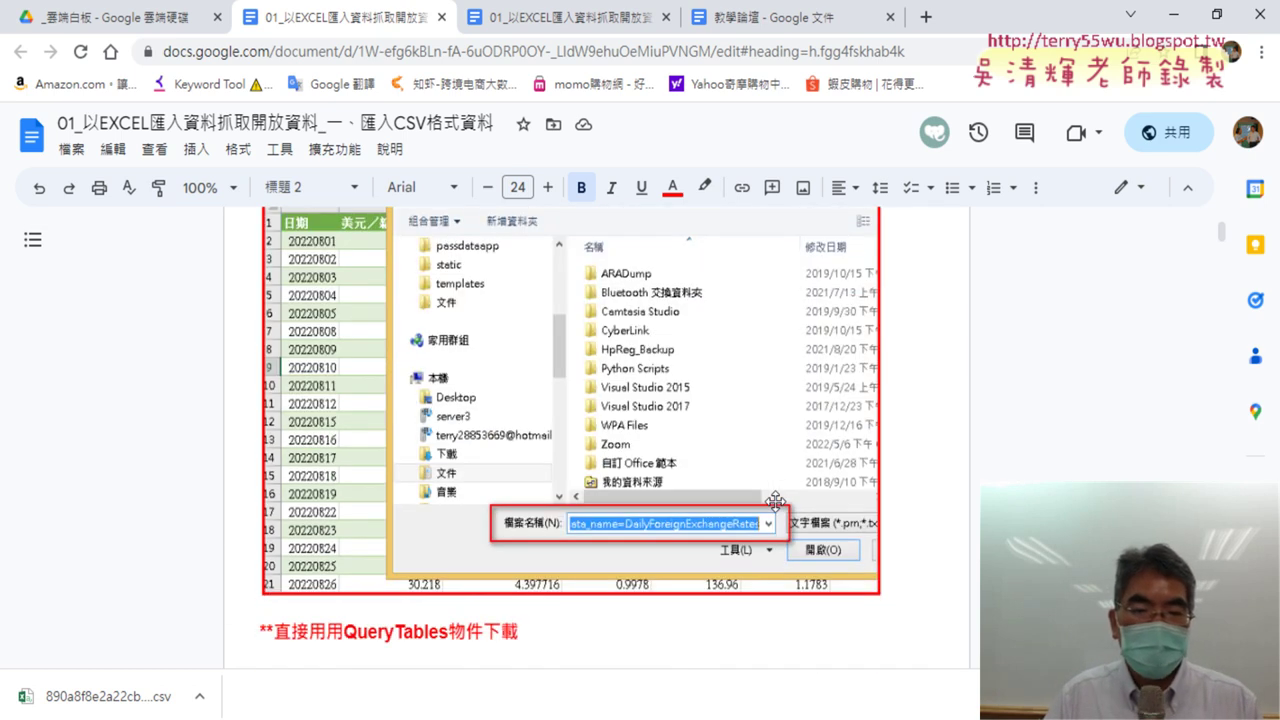
pyautogui.scroll(-3, 776, 501)
pyautogui.hotkey('ctrl', 'Tab')
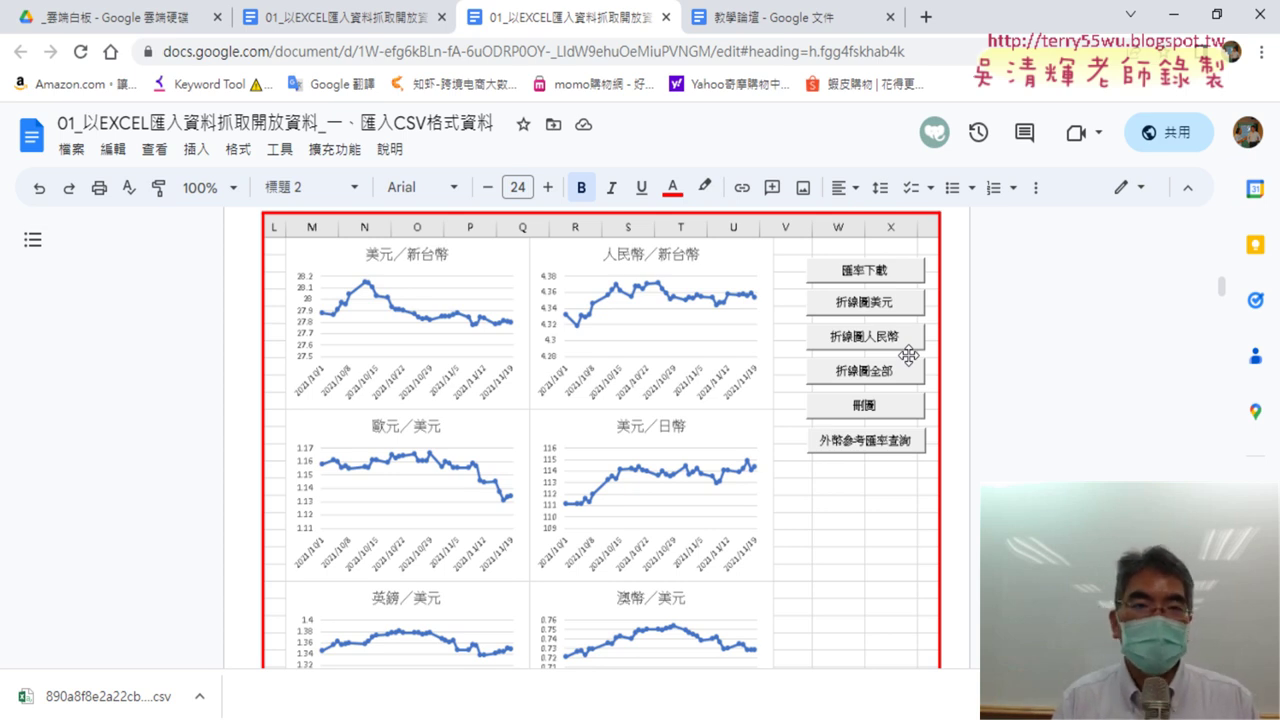
pyautogui.click(362, 28)
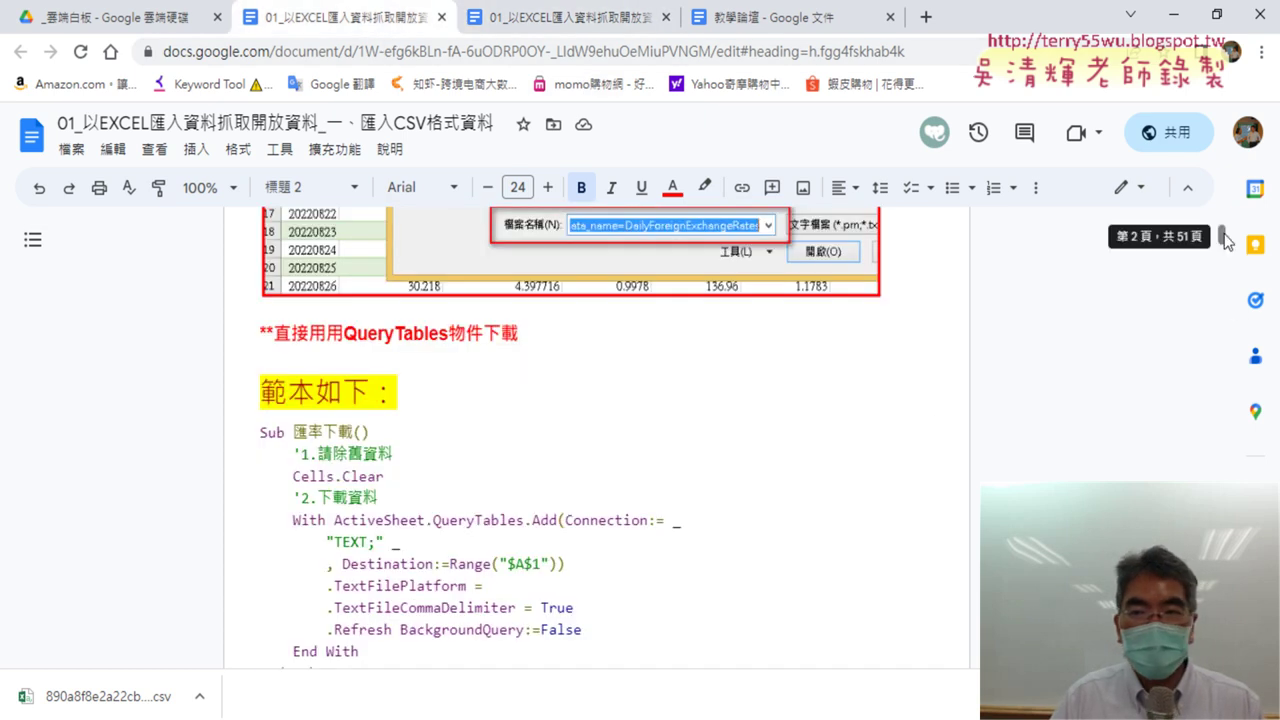
pyautogui.moveTo(1225, 240); pyautogui.dragTo(1226, 228)
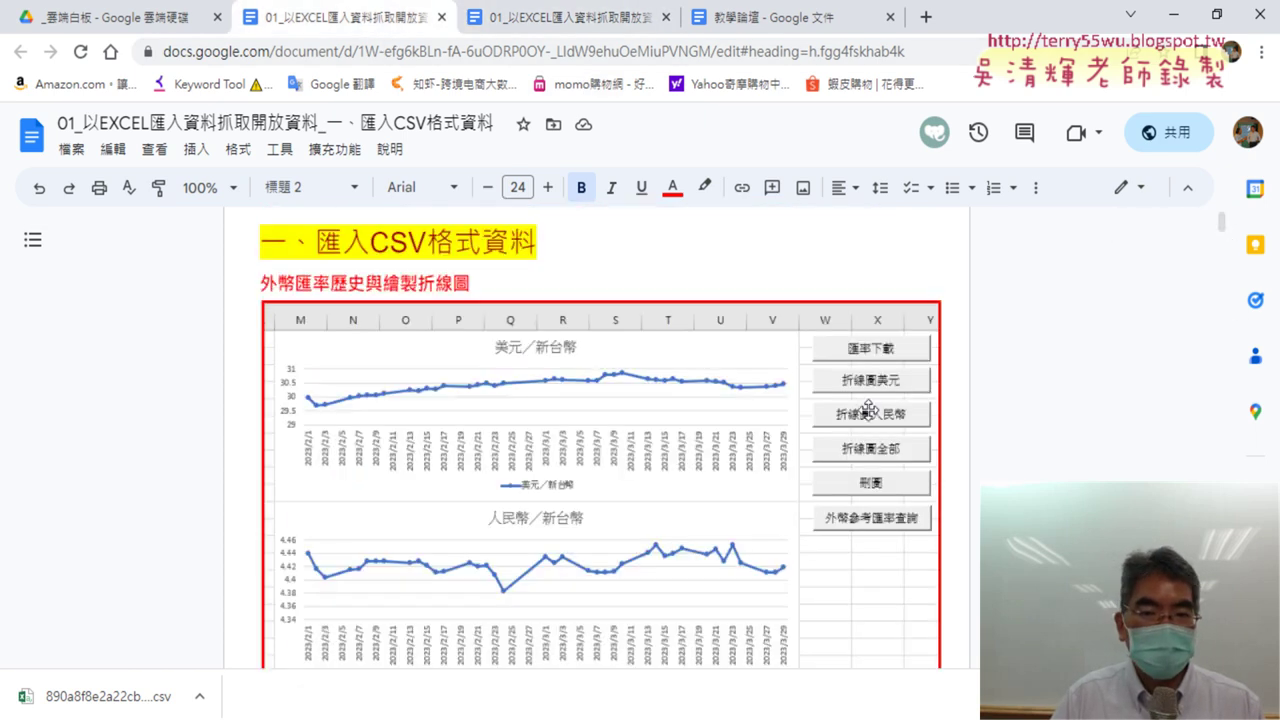
pyautogui.scroll(-4, 770, 410)
pyautogui.scroll(-3, 589, 392)
pyautogui.scroll(3, 589, 392)
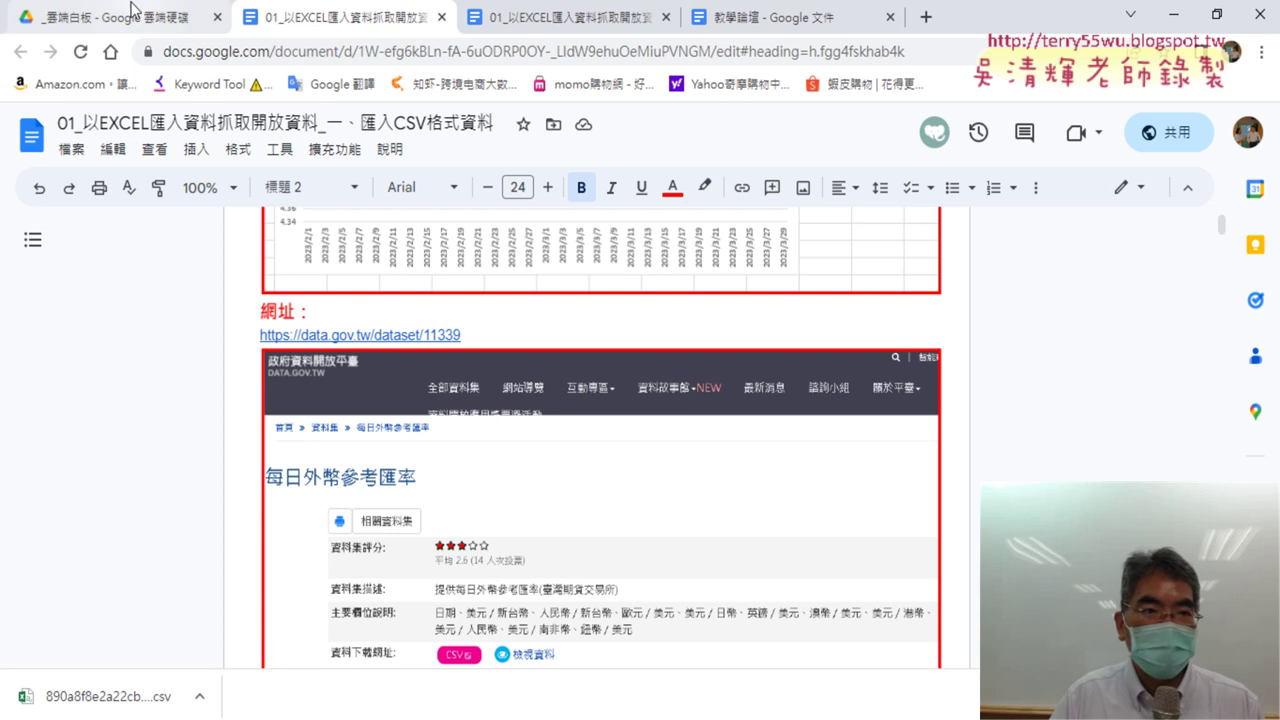
pyautogui.scroll(1, 692, 350)
pyautogui.scroll(1, 692, 350)
pyautogui.scroll(4, 722, 292)
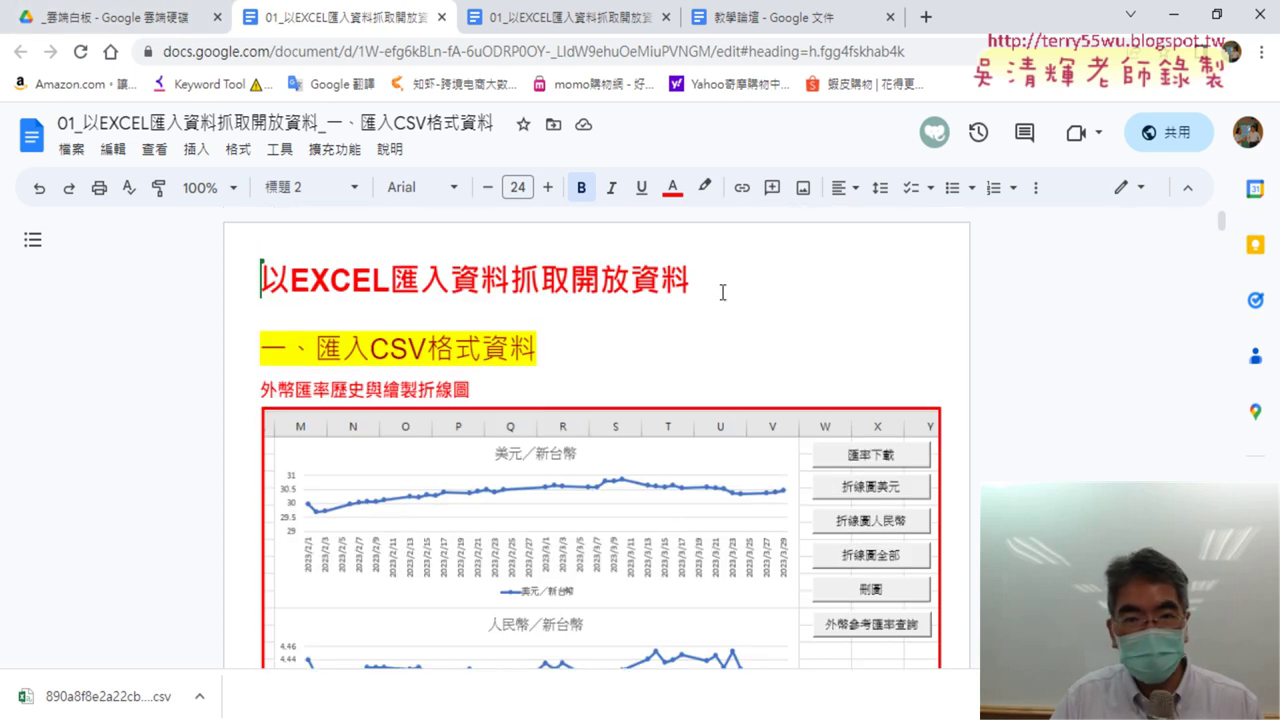
pyautogui.scroll(-3, 423, 286)
pyautogui.scroll(-2, 423, 286)
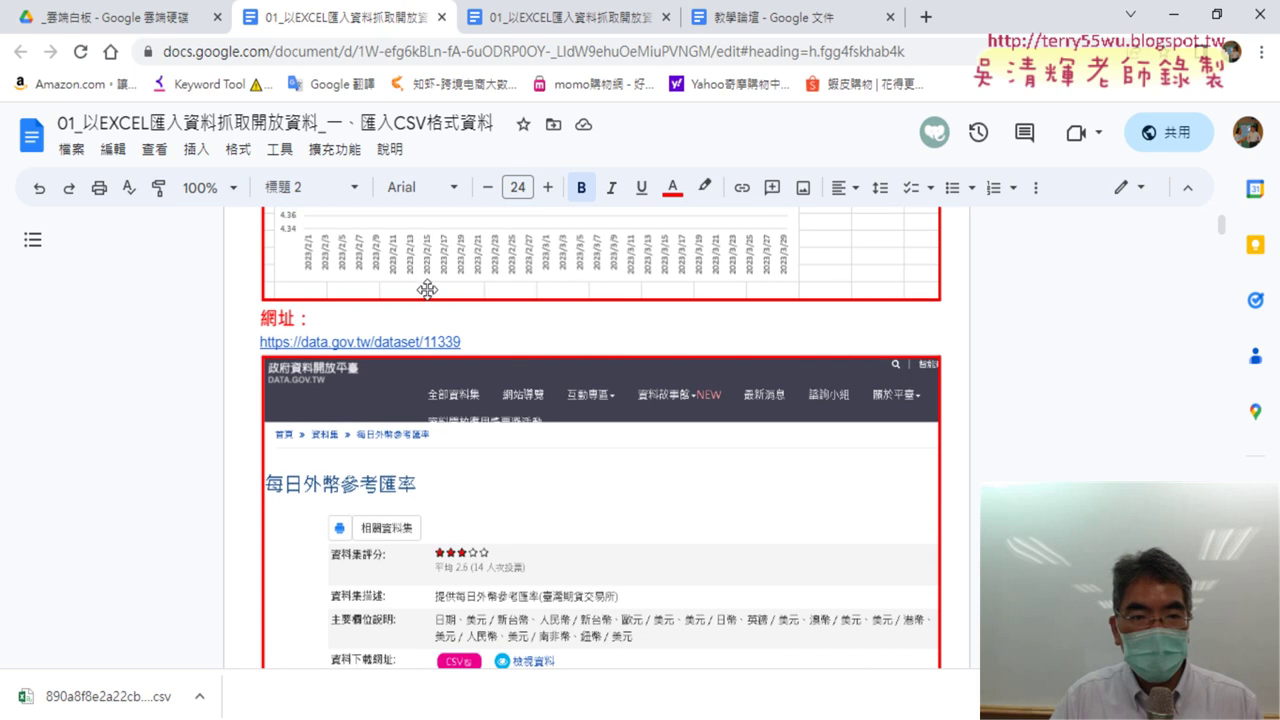
pyautogui.doubleClick(280, 318)
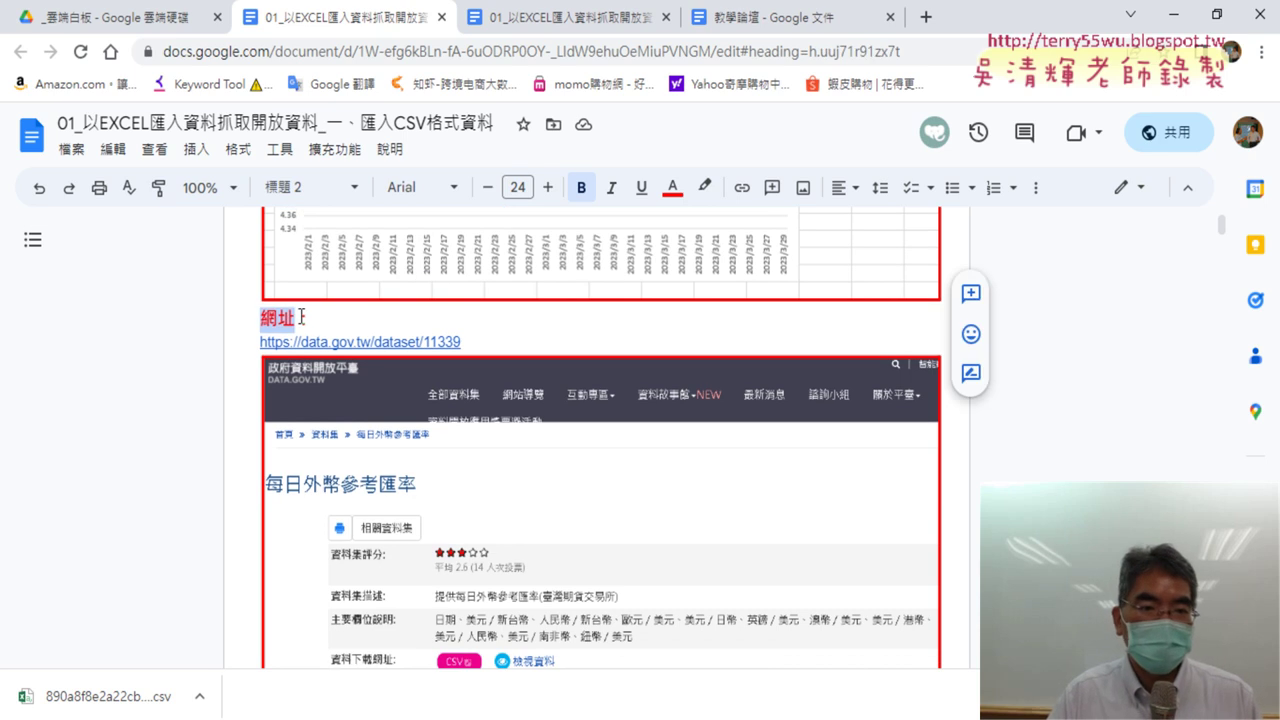
# Follow the data.gov.tw/dataset/11339 link and scroll the 每日外幣參考匯率 page to its CSV resource
pyautogui.click(390, 342)
pyautogui.click(320, 374)
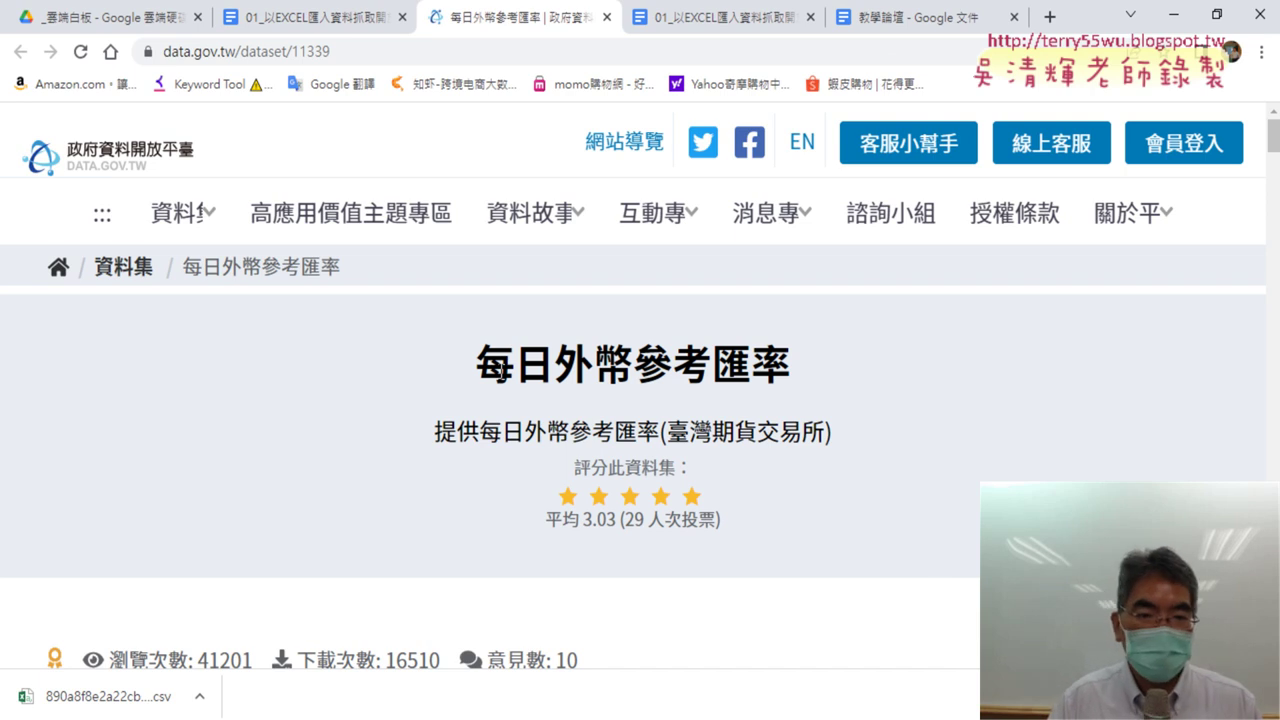
pyautogui.scroll(-2, 883, 391)
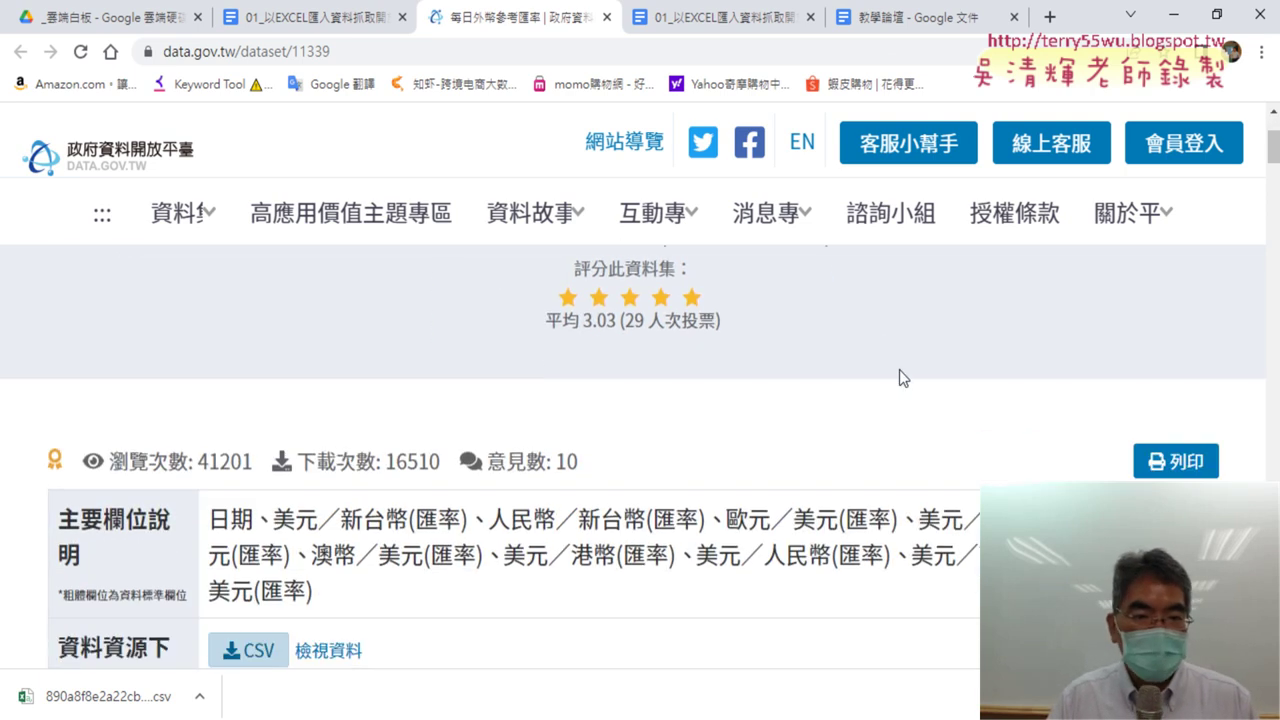
pyautogui.scroll(-1, 899, 370)
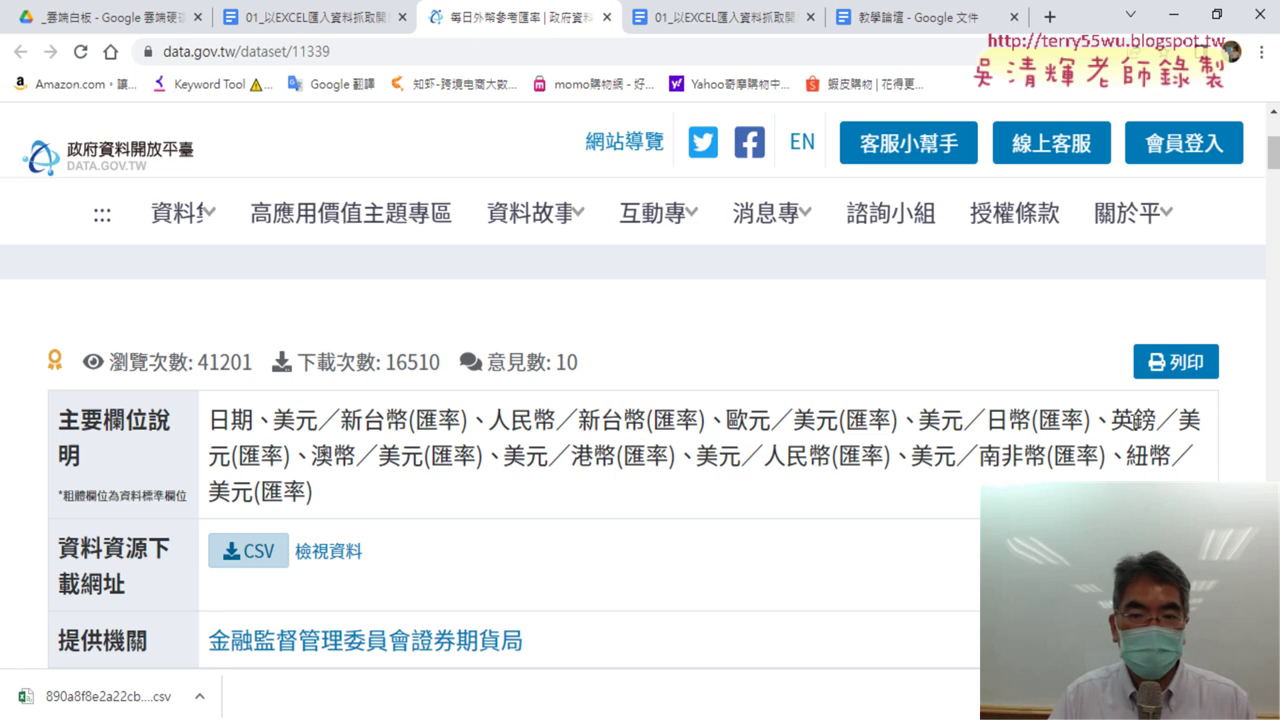
pyautogui.scroll(-1, 745, 425)
pyautogui.scroll(-1, 654, 412)
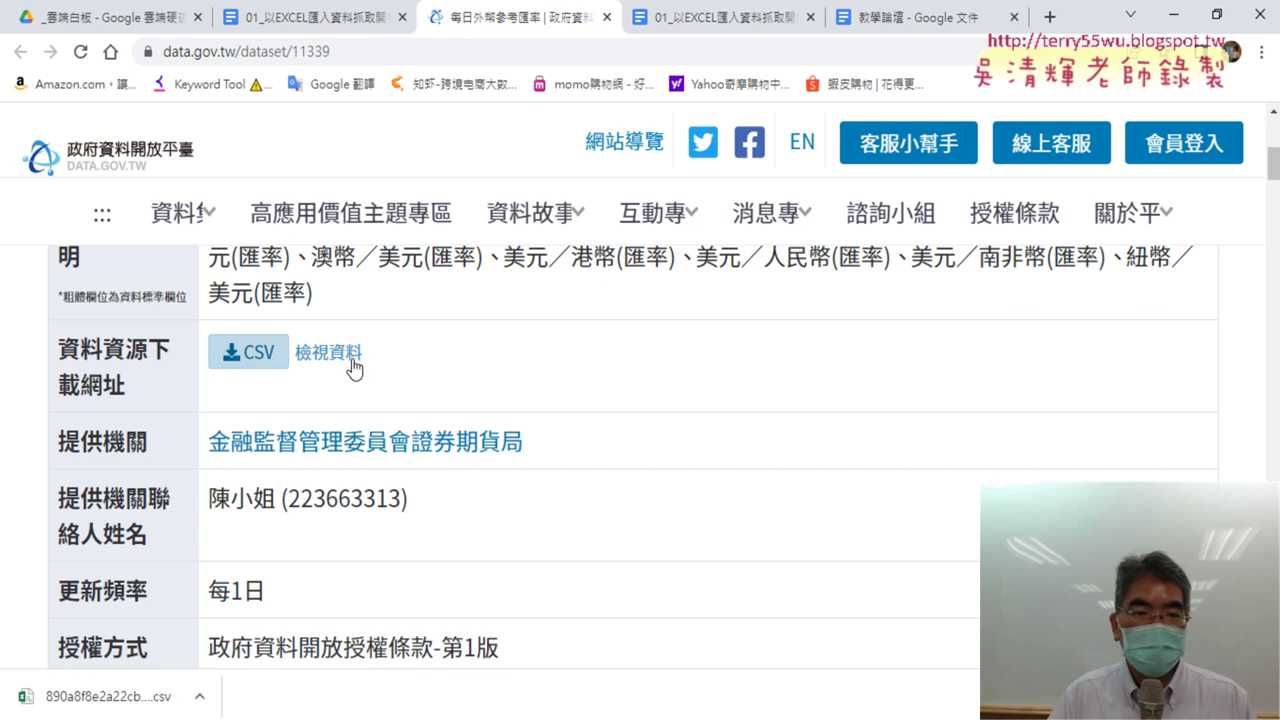
# Open the CSV resource's 檢視資料 details and highlight its BIG5 encoding and download URL
pyautogui.click(352, 365)
pyautogui.scroll(-1, 737, 424)
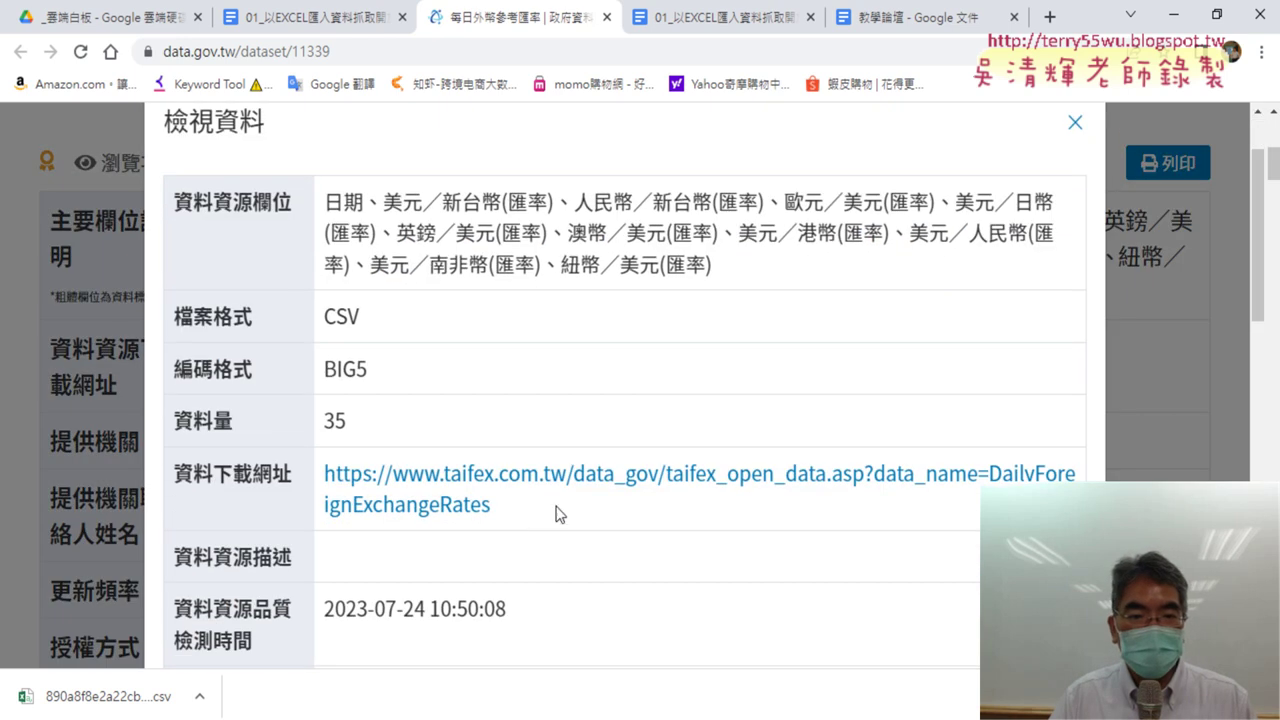
pyautogui.moveTo(525, 514)
pyautogui.mouseDown()
pyautogui.moveTo(359, 494)
pyautogui.moveTo(323, 472)
pyautogui.mouseUp()
pyautogui.scroll(-1, 594, 494)
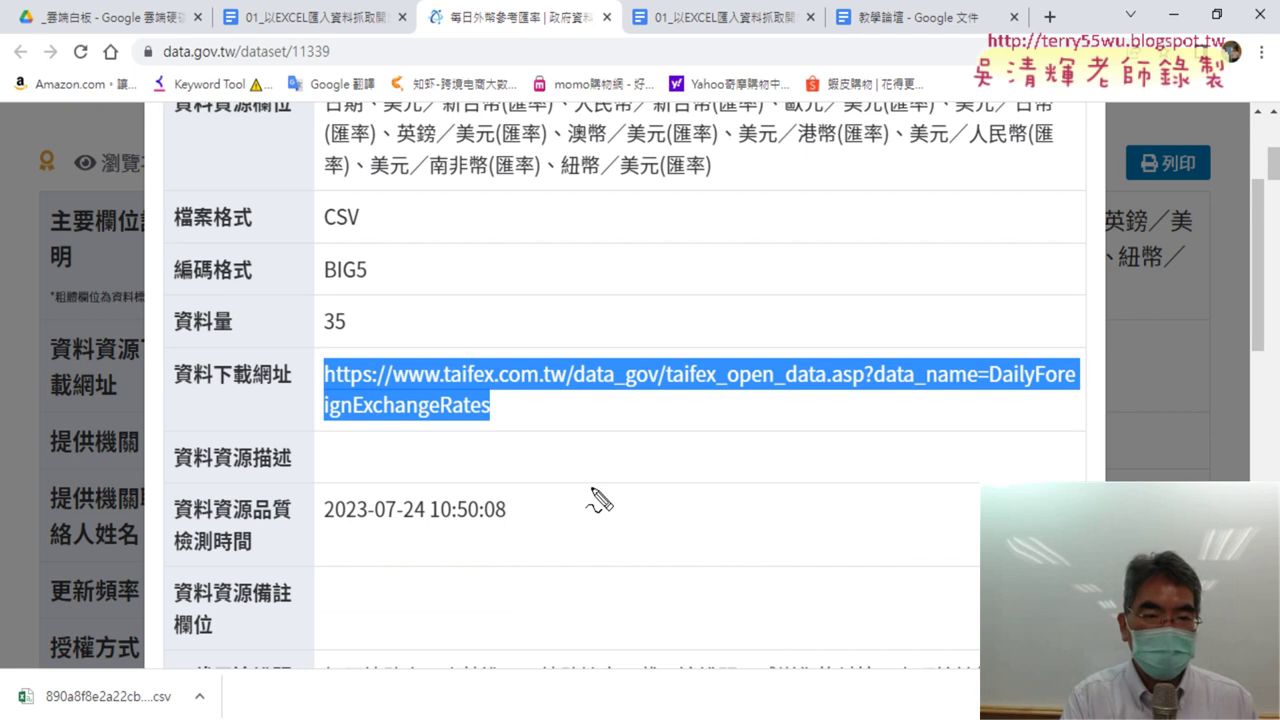
pyautogui.moveTo(364, 298); pyautogui.dragTo(357, 288)
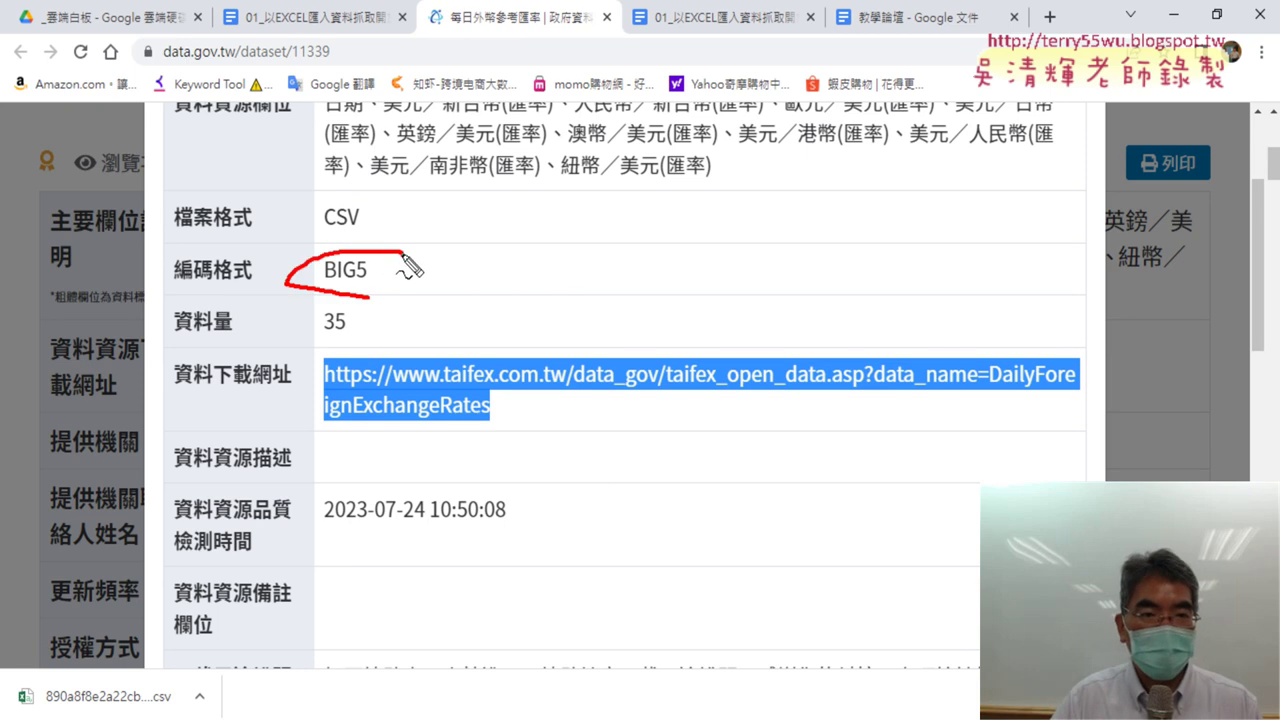
pyautogui.moveTo(515, 430); pyautogui.dragTo(490, 426)
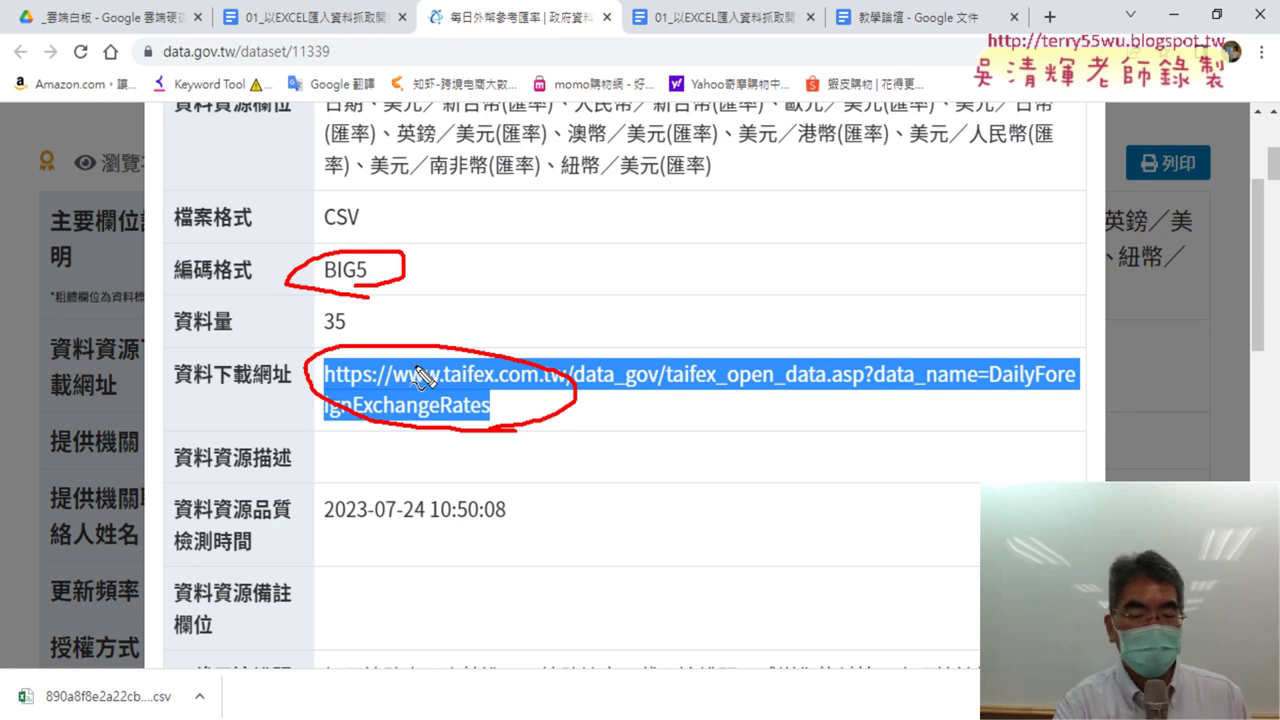
pyautogui.press('Escape')
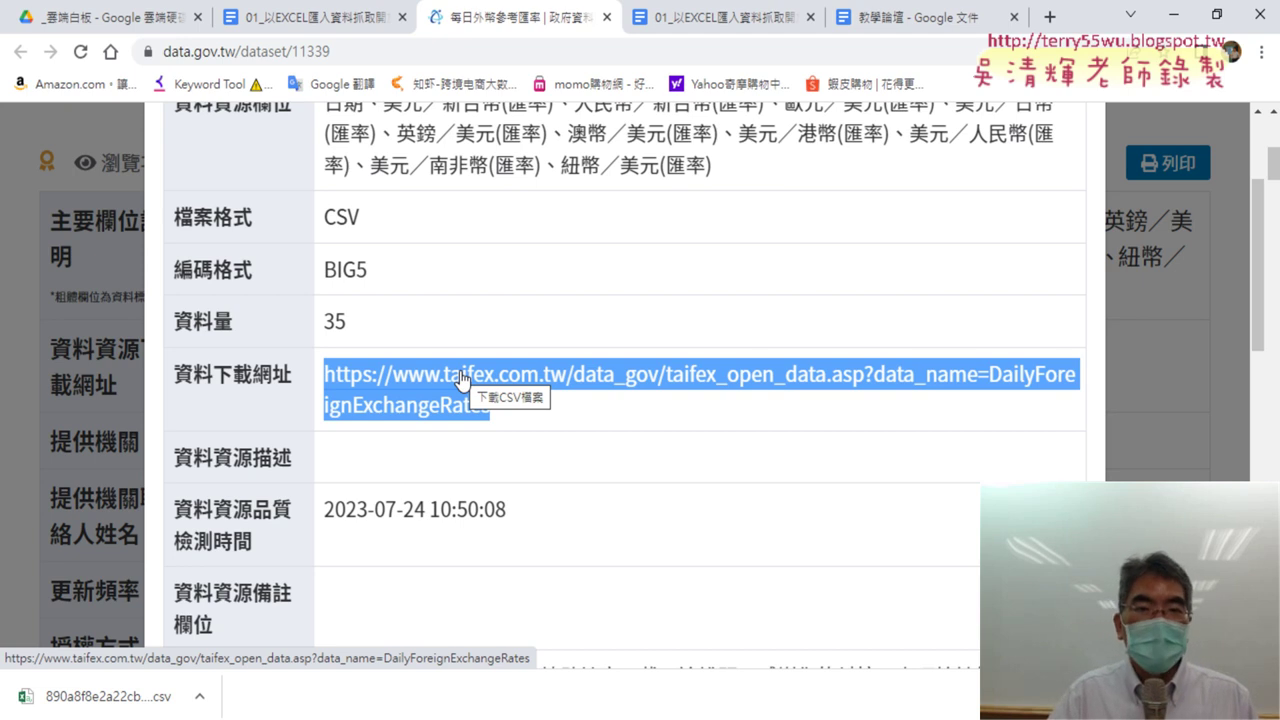
# Close the resource details popup and scroll back up the dataset page
pyautogui.click(1146, 462)
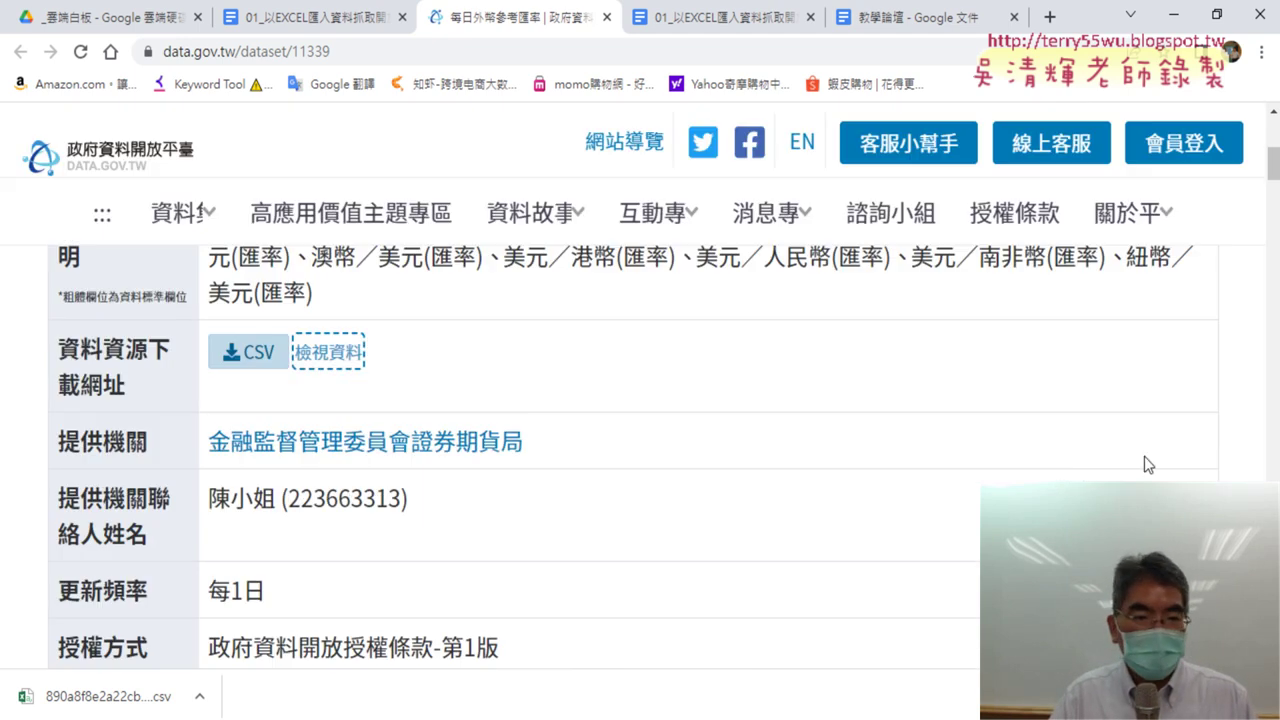
pyautogui.scroll(-2, 828, 447)
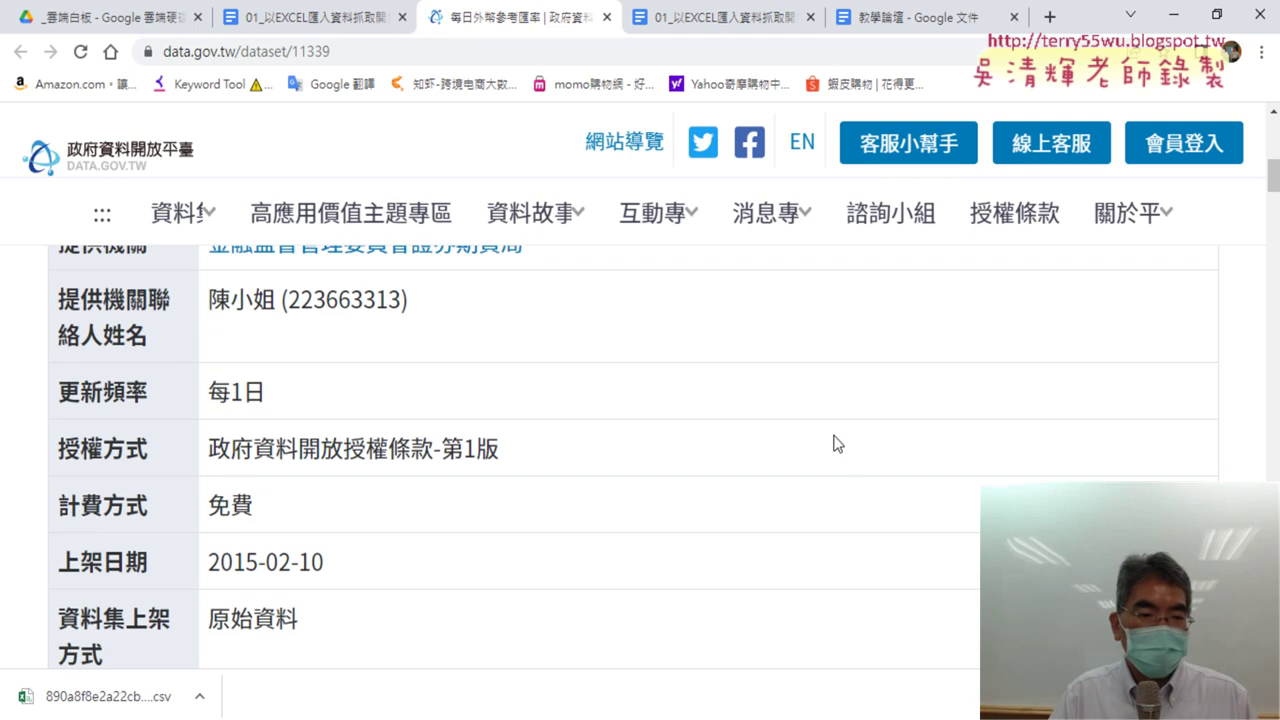
pyautogui.scroll(3, 660, 423)
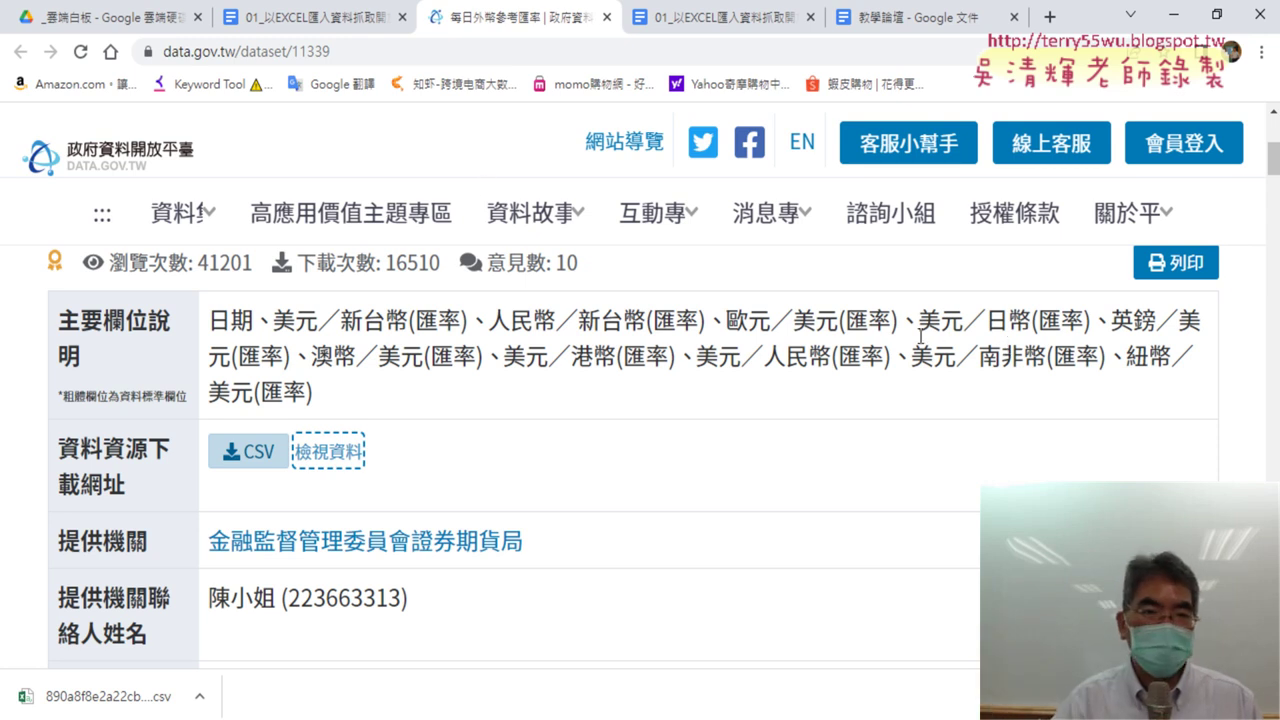
# Return to the lesson notes and scroll down to the QueryTables sample macro
pyautogui.click(320, 17)
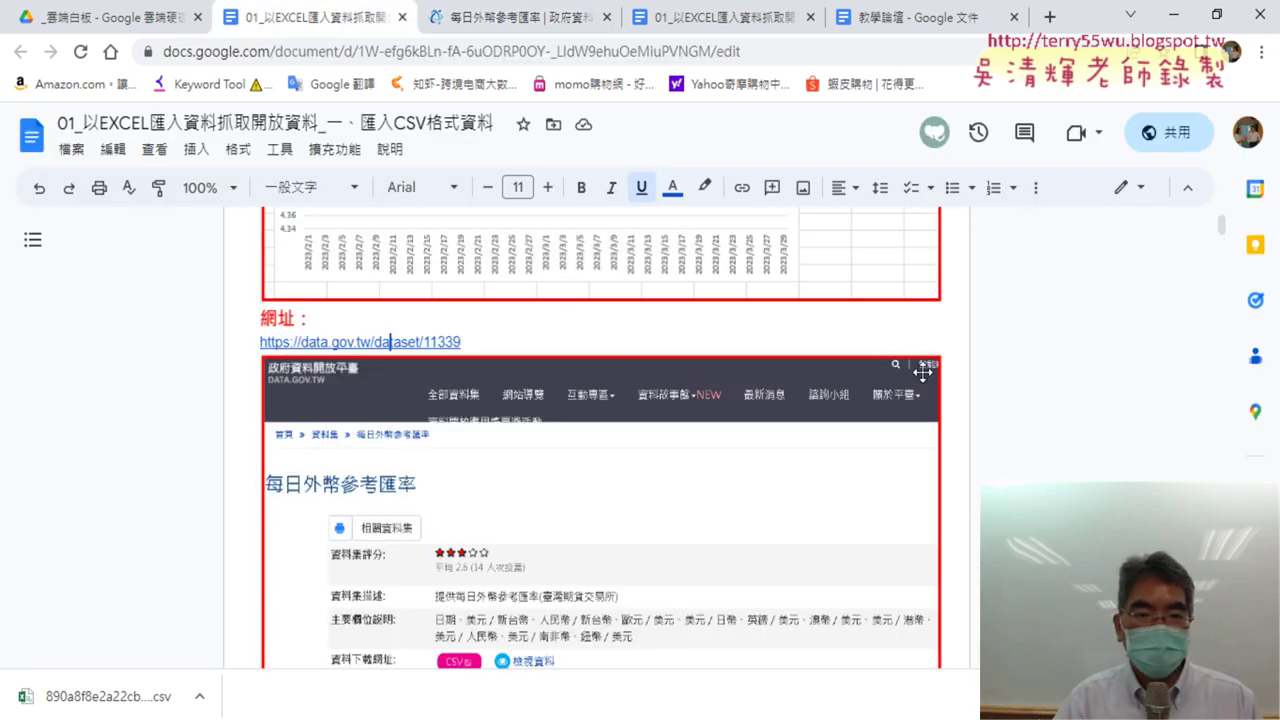
pyautogui.scroll(-3, 922, 373)
pyautogui.scroll(-3, 922, 373)
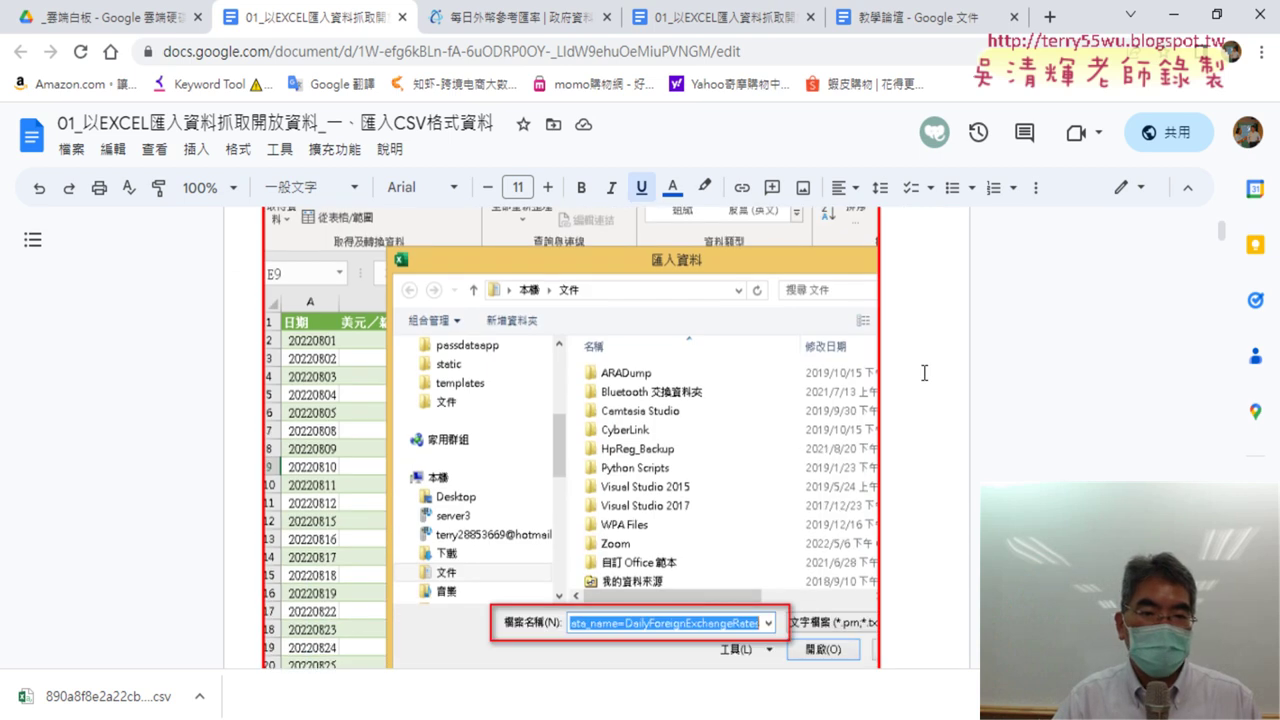
pyautogui.scroll(-2, 924, 373)
pyautogui.scroll(-1, 924, 373)
pyautogui.scroll(-2, 924, 373)
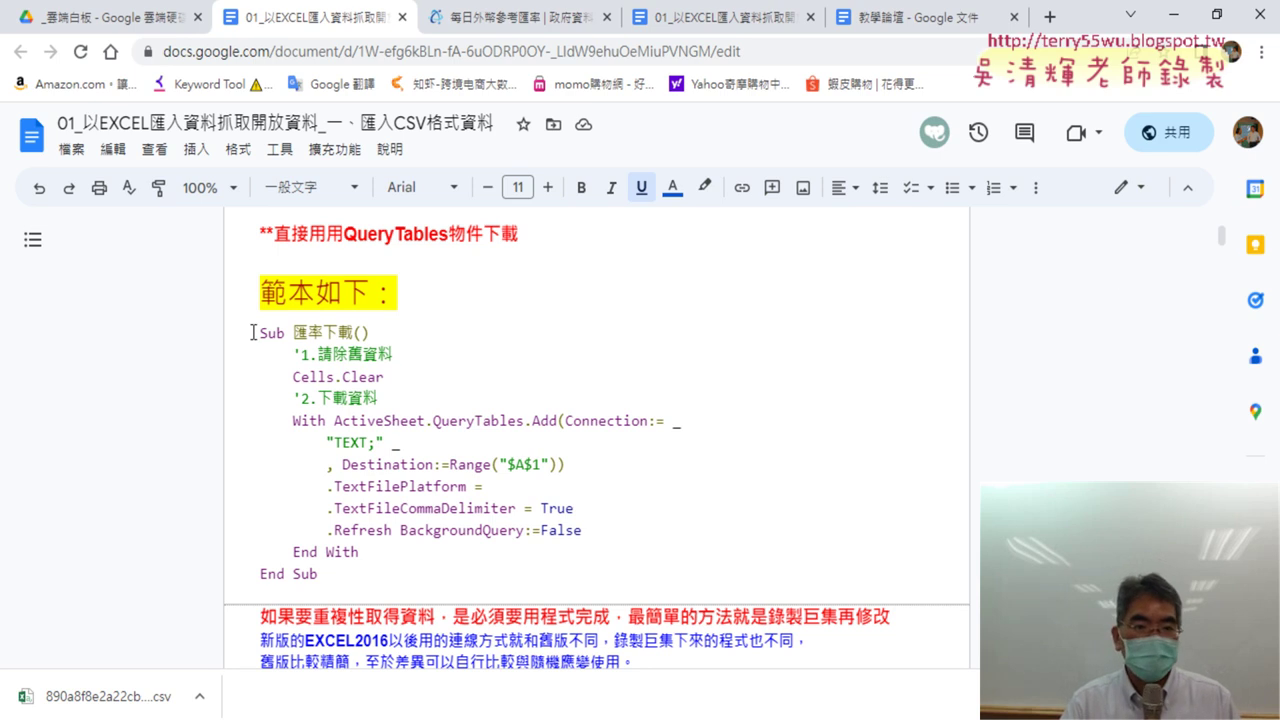
# Select the 匯率下載 macro from Sub to End Sub and launch Excel 2016
pyautogui.moveTo(253, 332); pyautogui.dragTo(362, 565)
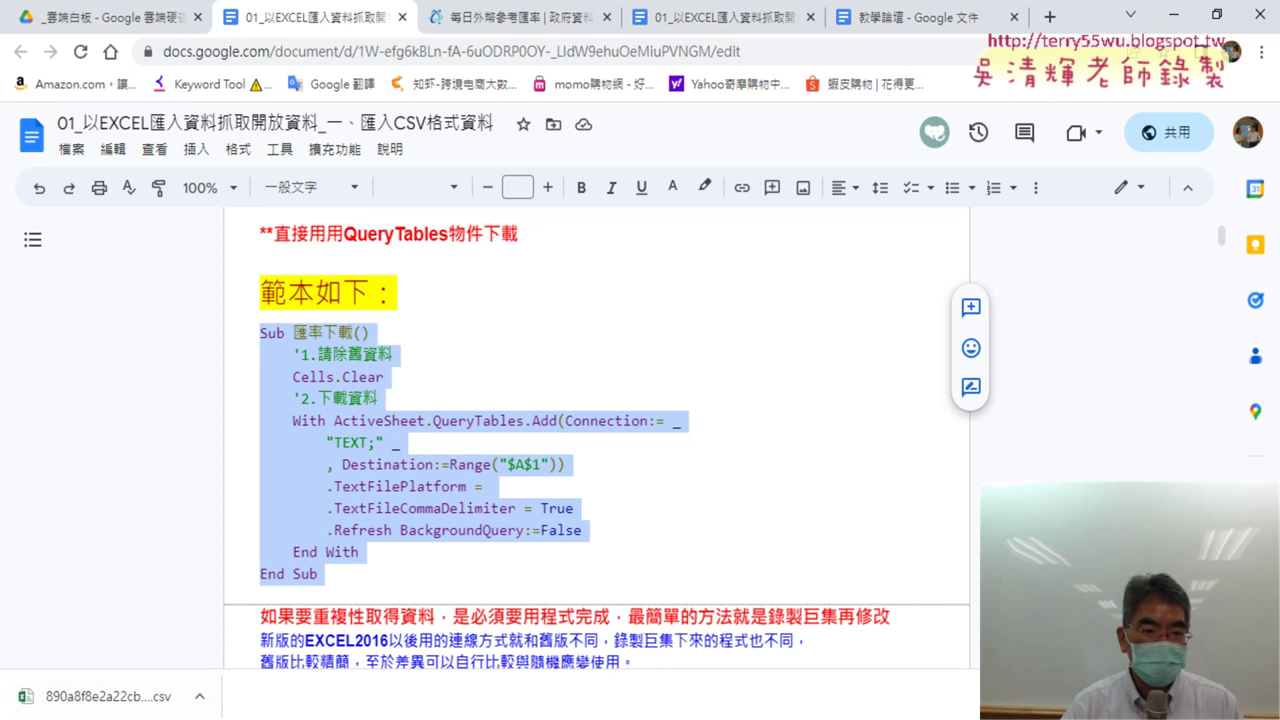
pyautogui.click(20, 719)
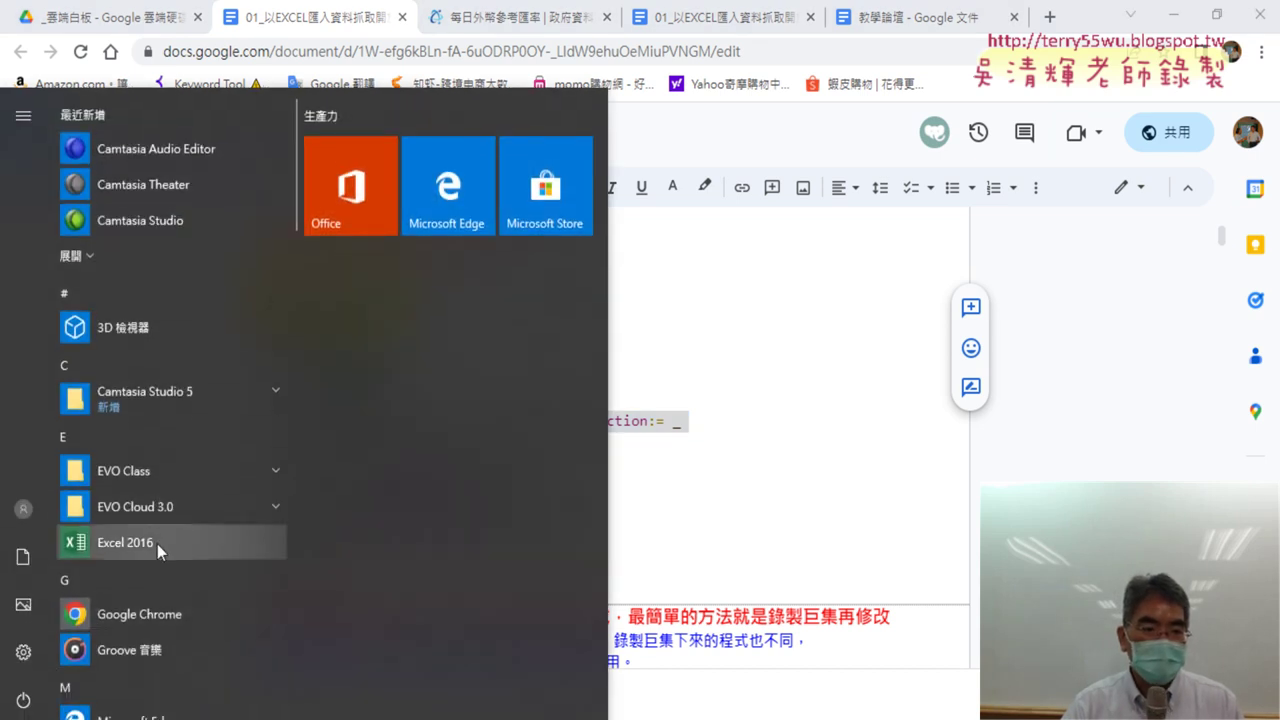
pyautogui.click(155, 542)
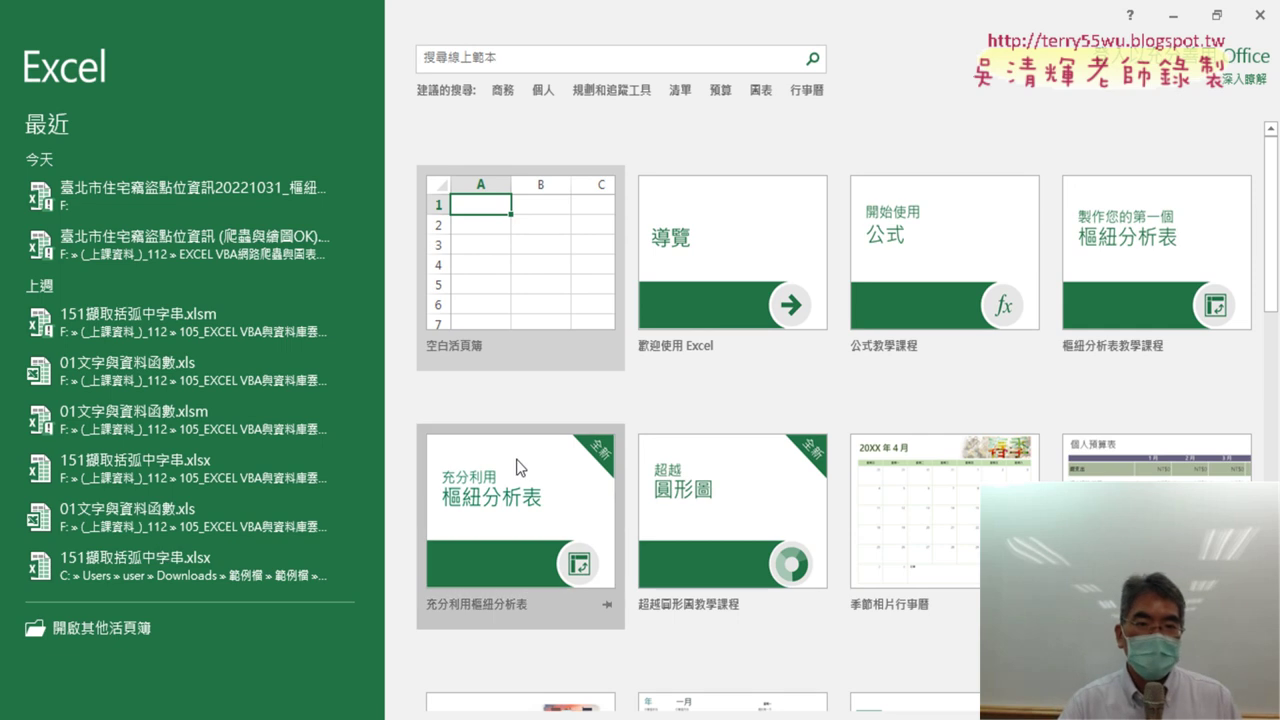
# Create blank workbook 活頁簿1 and open the Visual Basic editor from the Developer tab
pyautogui.click(543, 290)
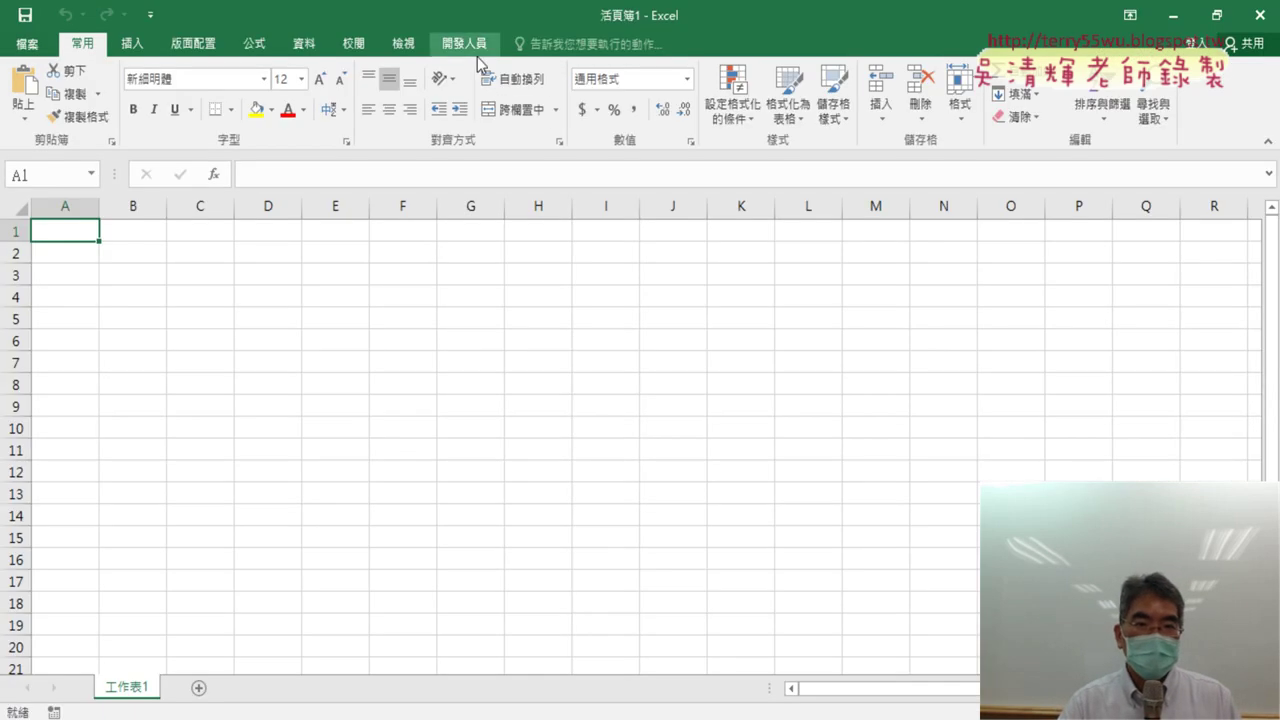
pyautogui.click(474, 52)
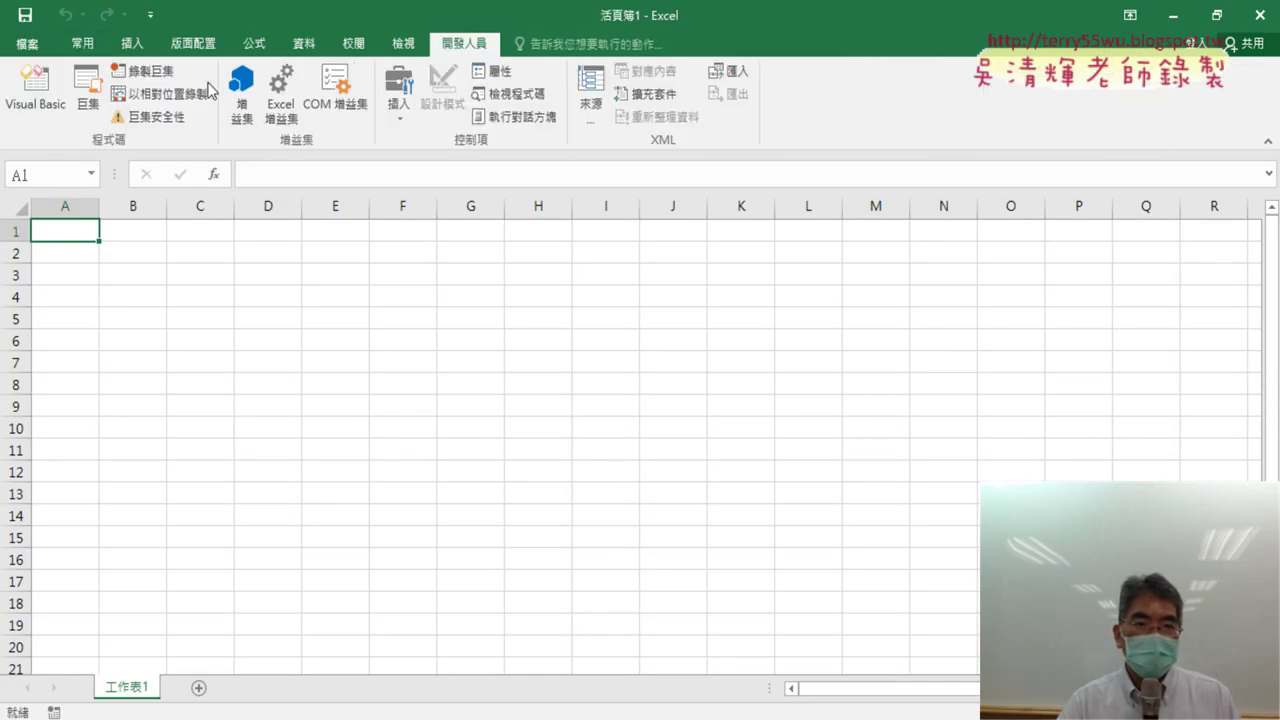
pyautogui.click(42, 100)
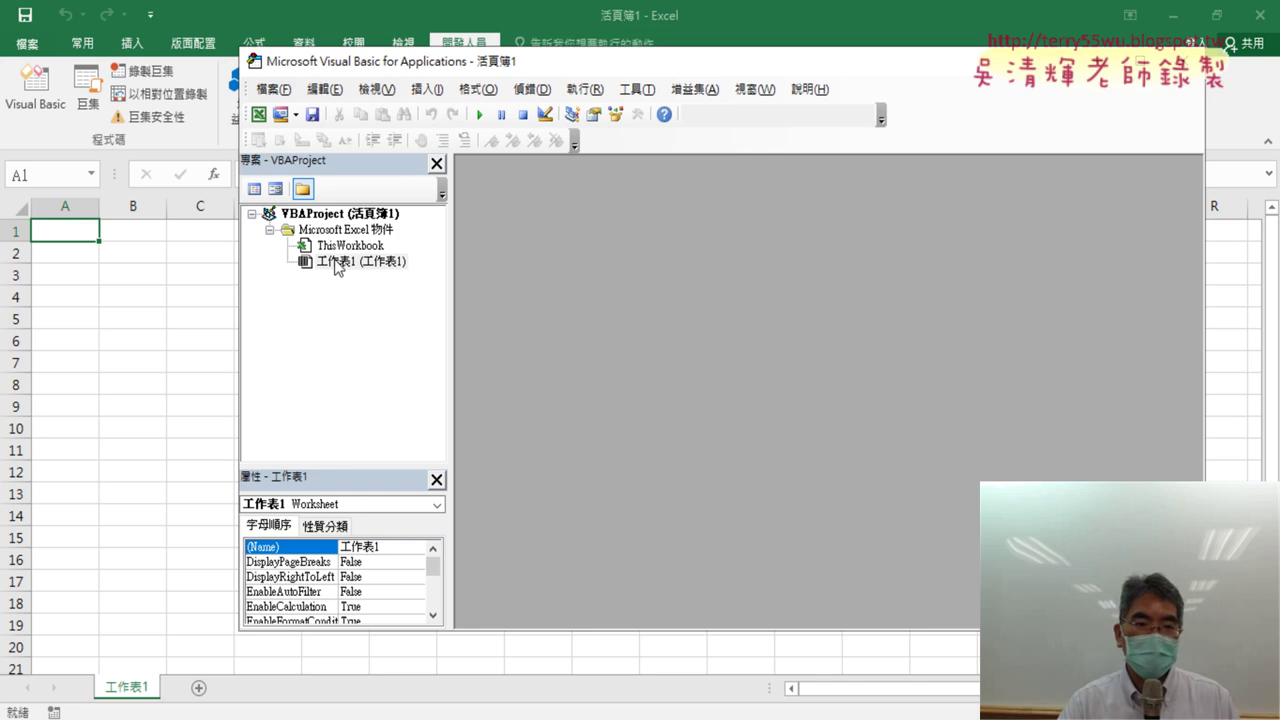
# Insert a new module into the VBAProject and paste the copied 匯率下載 macro into it
pyautogui.rightClick(336, 262)
pyautogui.moveTo(444, 345)
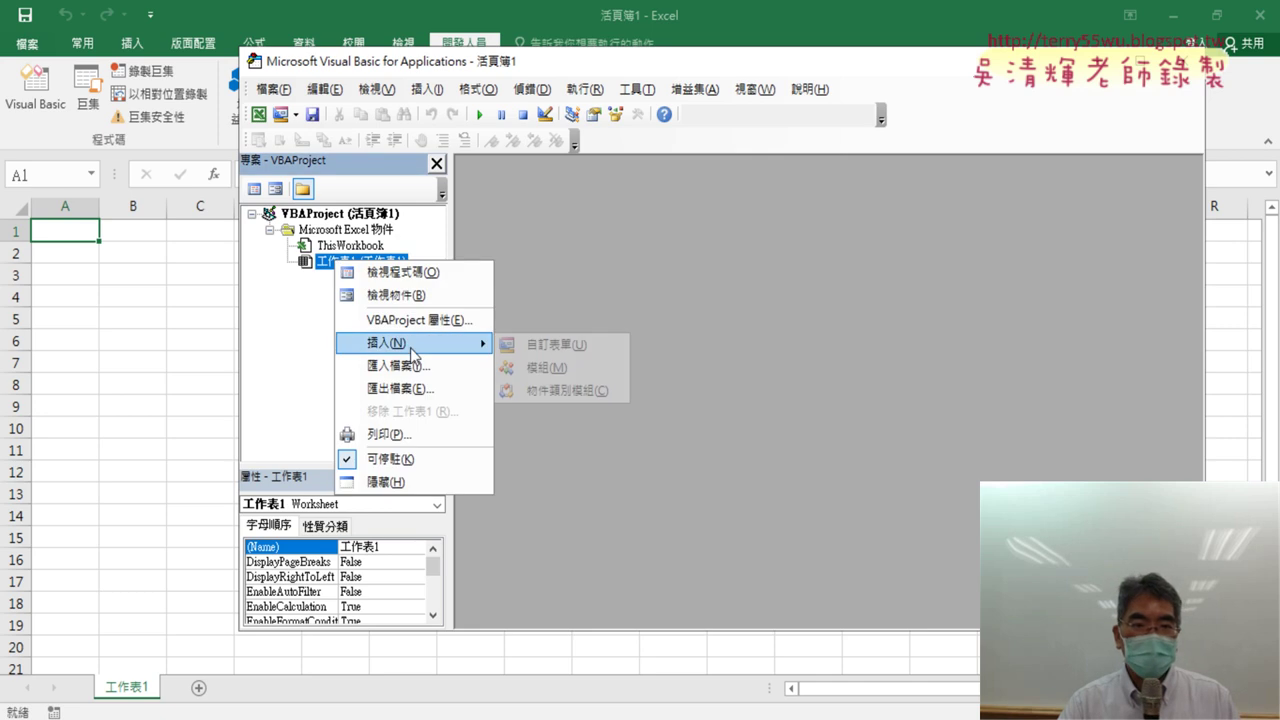
pyautogui.click(531, 368)
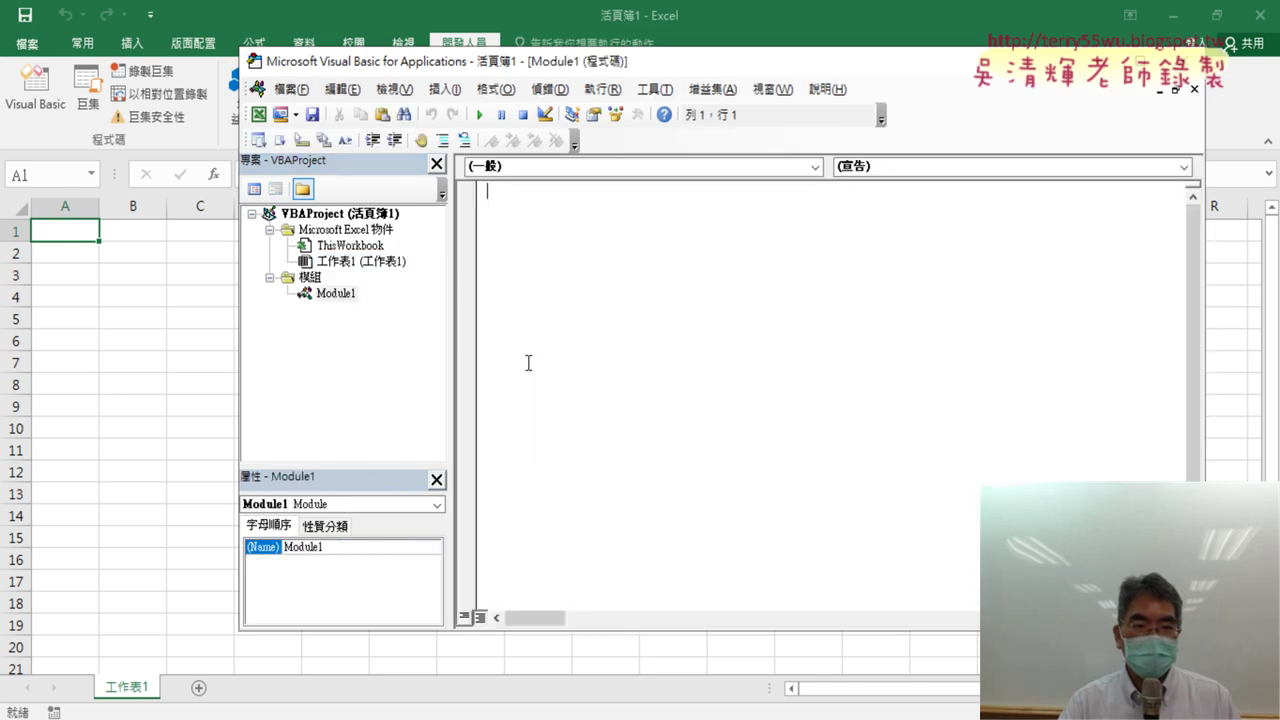
pyautogui.rightClick(621, 265)
pyautogui.click(670, 322)
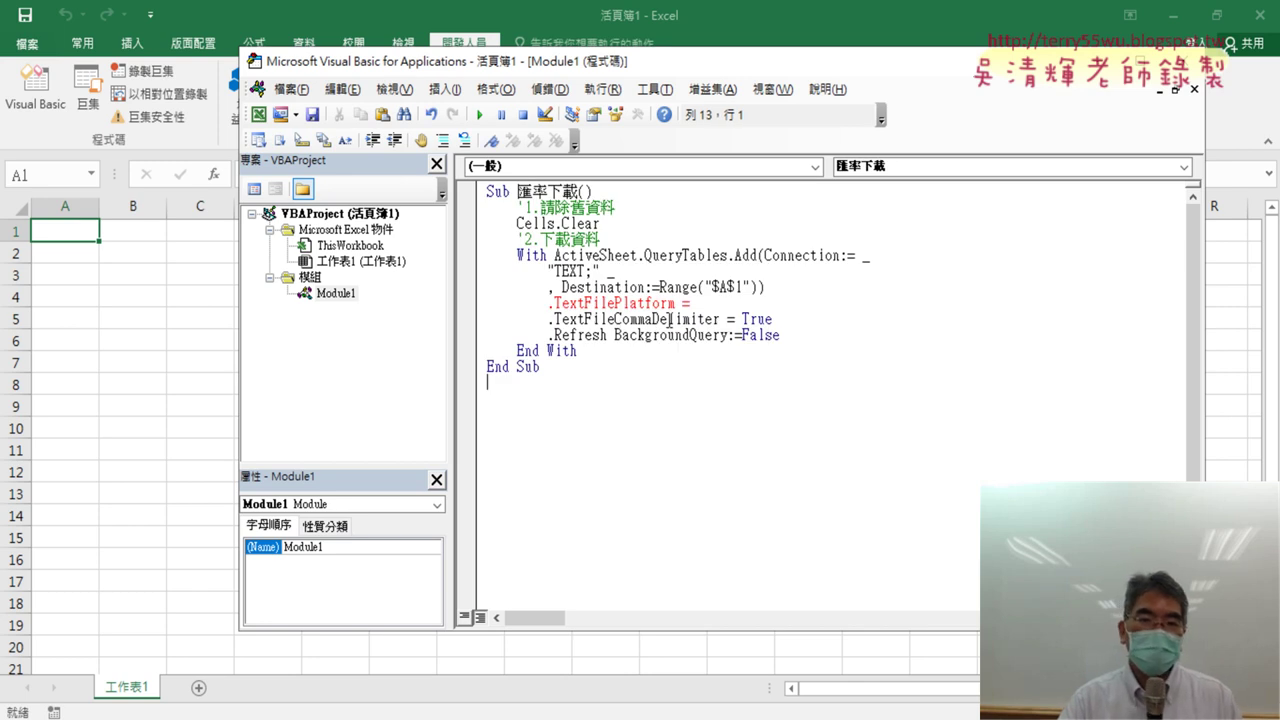
# Review the macro name 匯率下載, the TEXT; connection string and the .TextFilePlatform line
pyautogui.moveTo(517, 191); pyautogui.dragTo(578, 191)
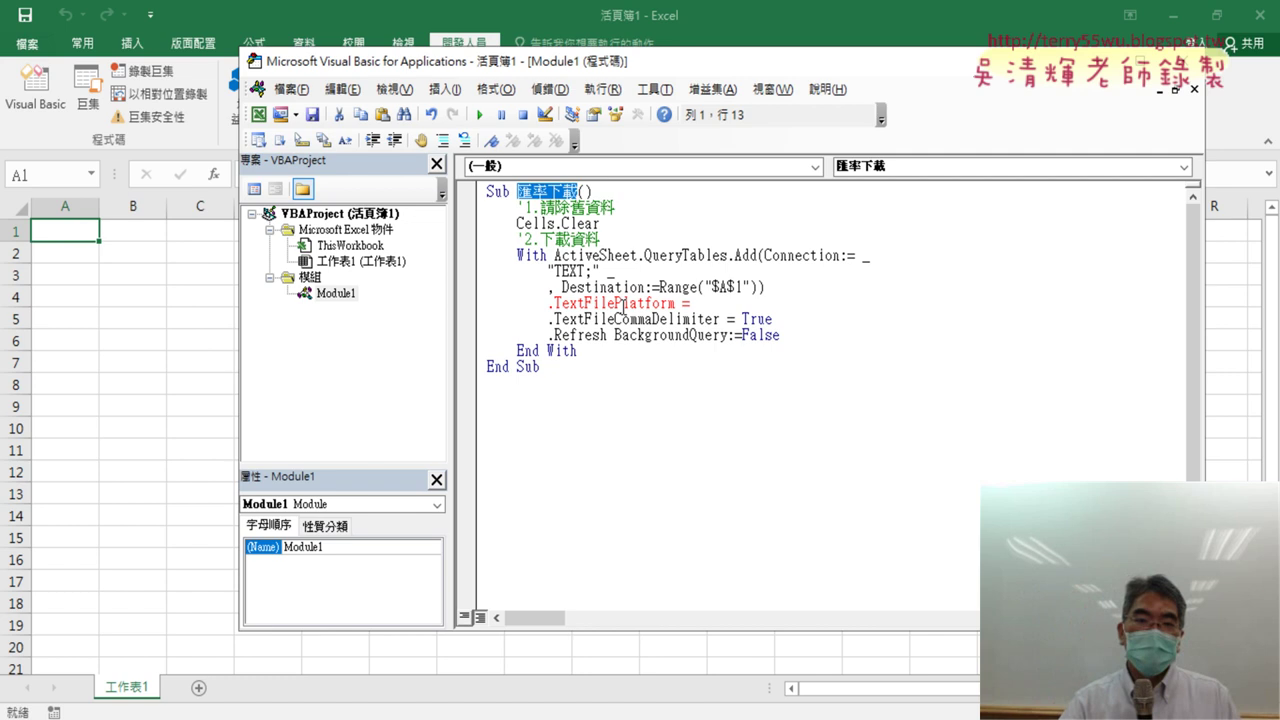
pyautogui.moveTo(592, 271); pyautogui.dragTo(556, 287)
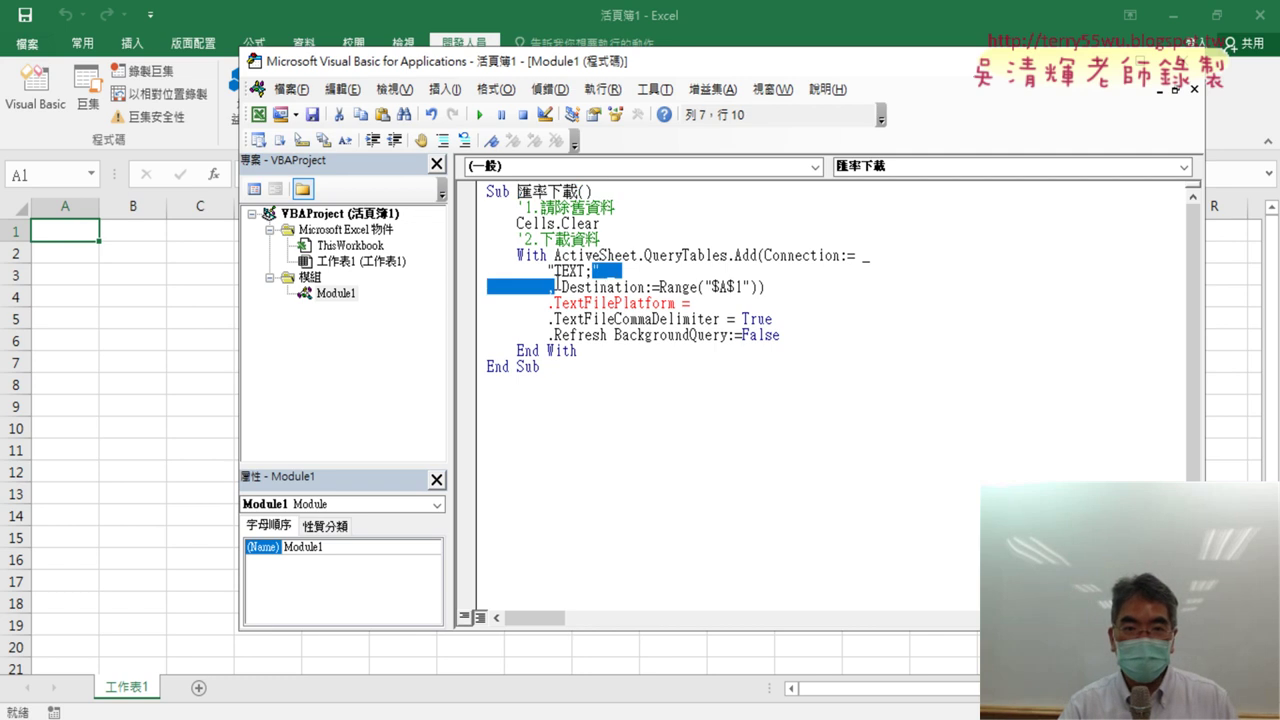
pyautogui.doubleClick(558, 271)
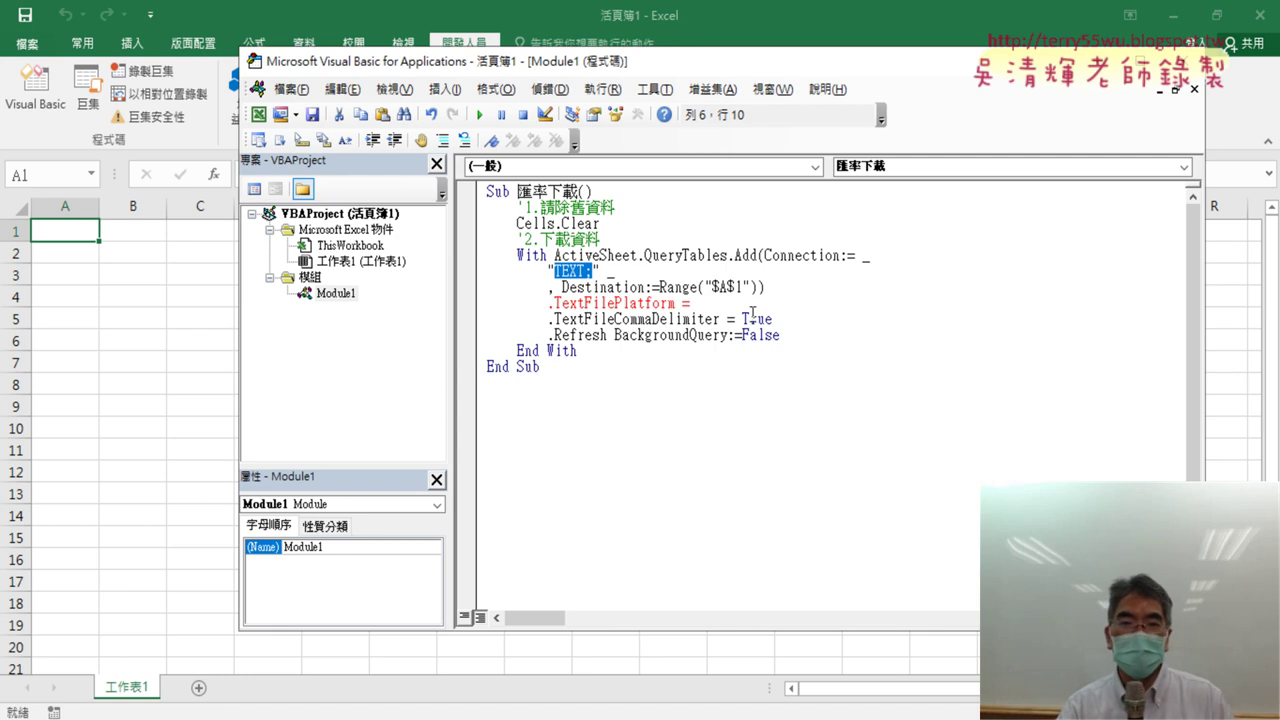
pyautogui.click(761, 304)
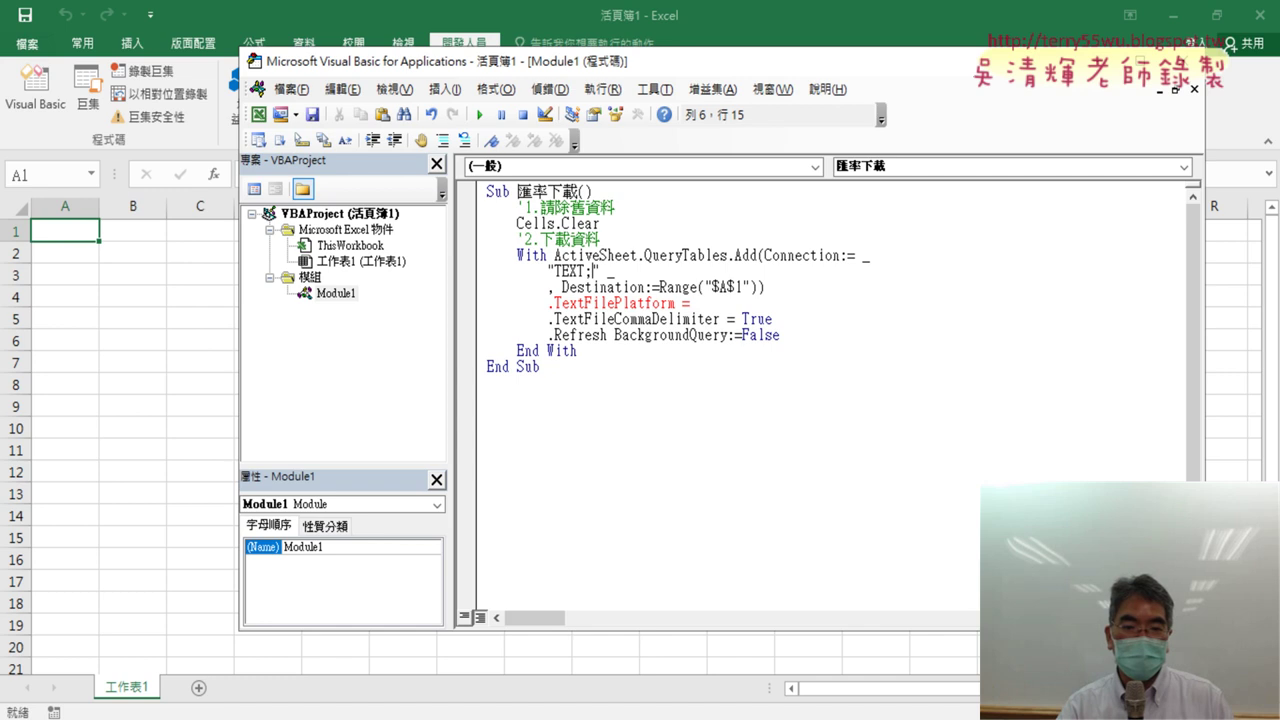
pyautogui.hotkey('alt', 'Tab')
# Copy the taifex CSV download URL from the dataset's 檢視資料 details on data.gov.tw
pyautogui.scroll(2, 542, 403)
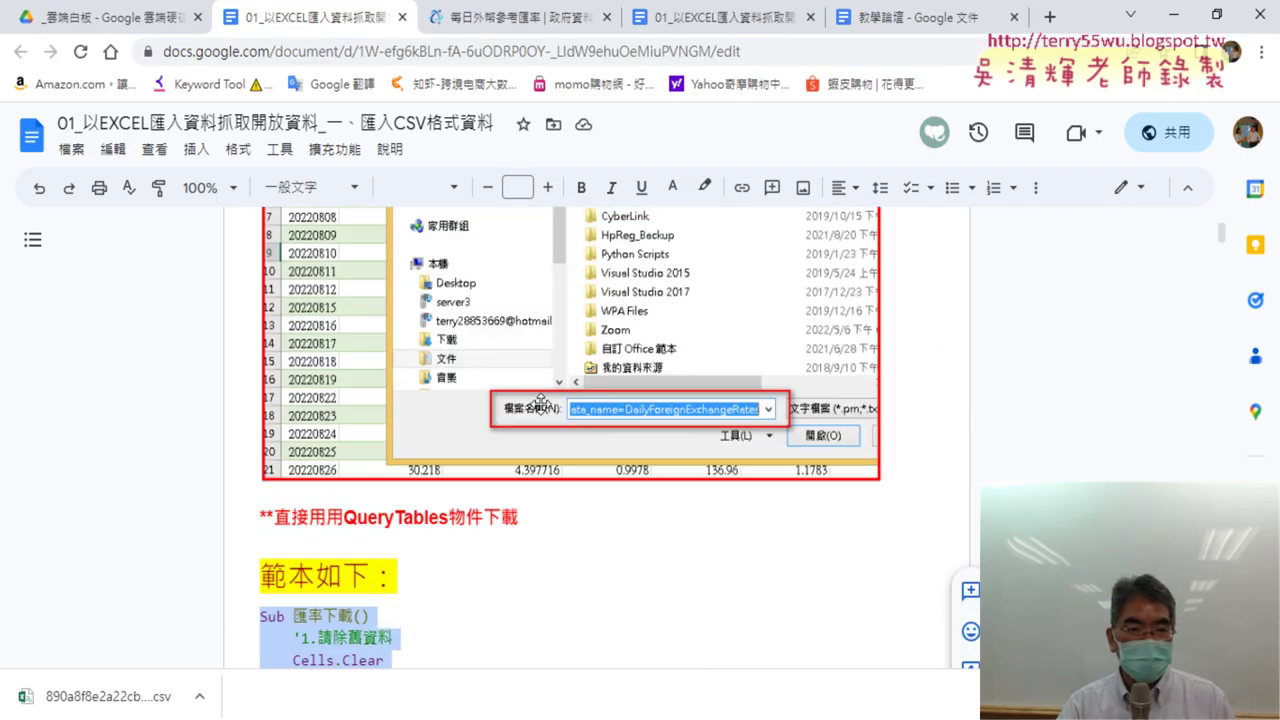
pyautogui.scroll(5, 542, 403)
pyautogui.scroll(3, 542, 403)
pyautogui.scroll(1, 388, 368)
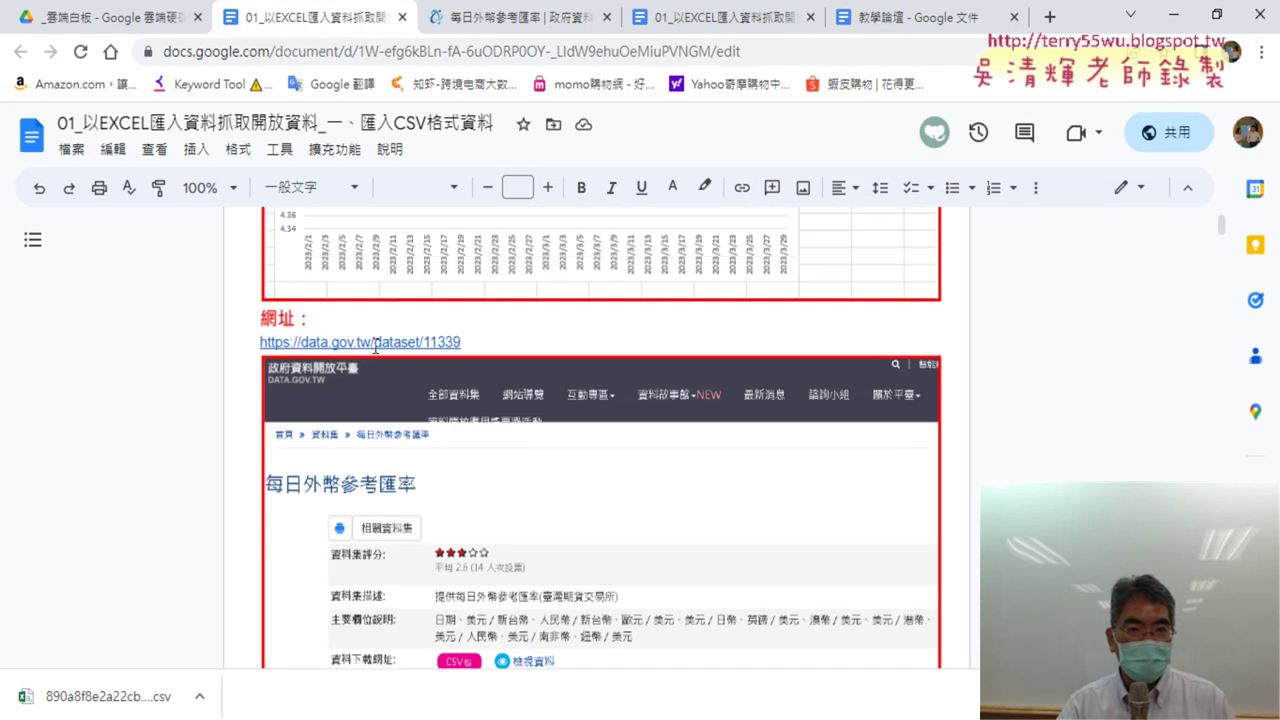
pyautogui.click(545, 18)
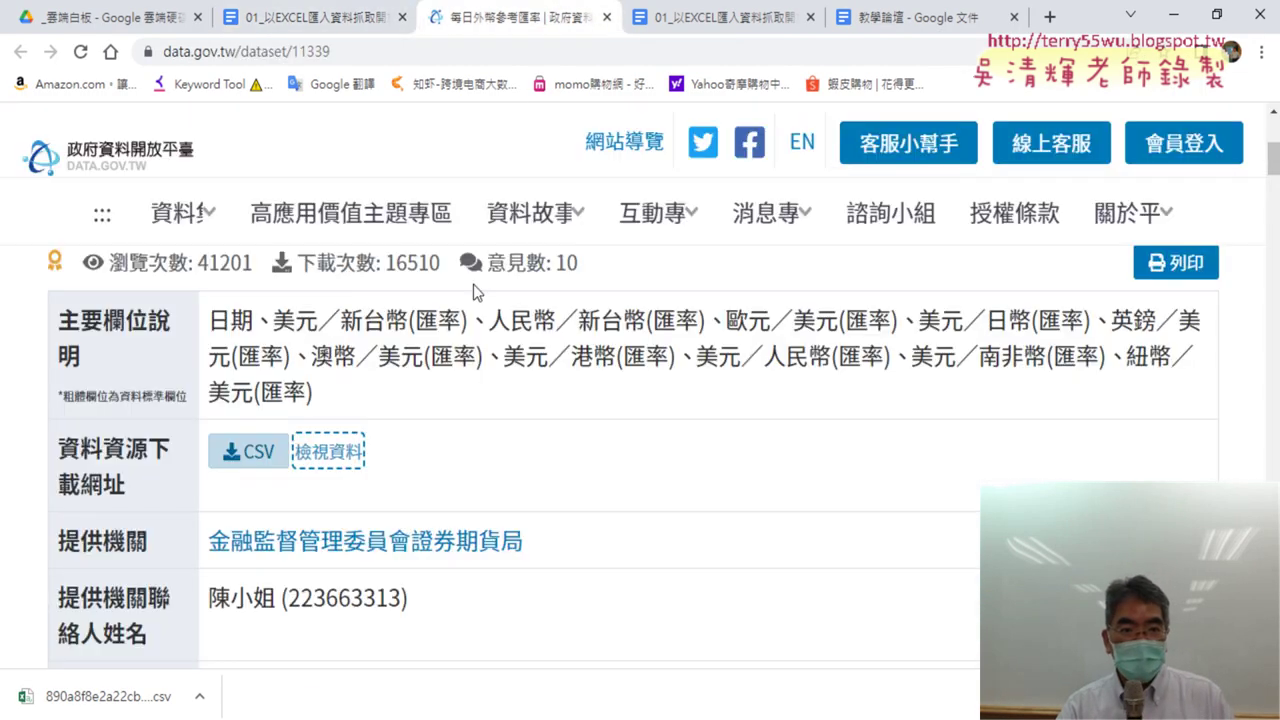
pyautogui.click(345, 449)
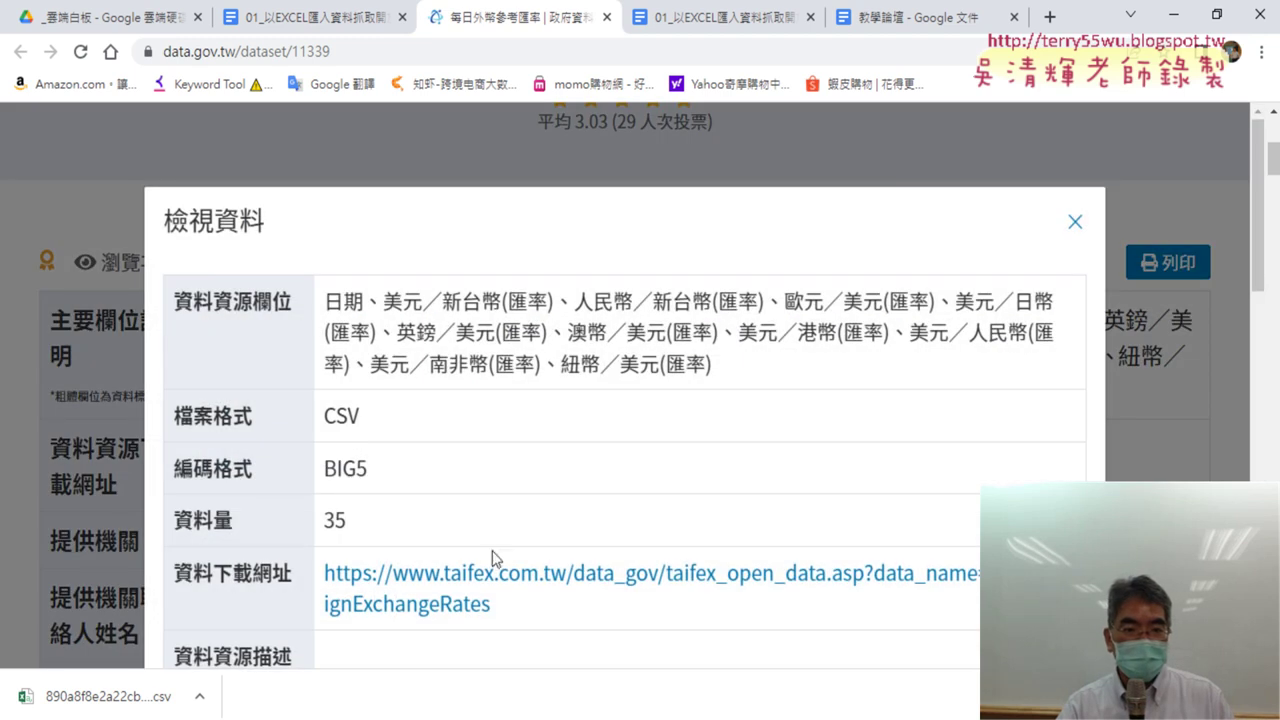
pyautogui.moveTo(490, 604); pyautogui.dragTo(345, 572)
pyautogui.rightClick(393, 572)
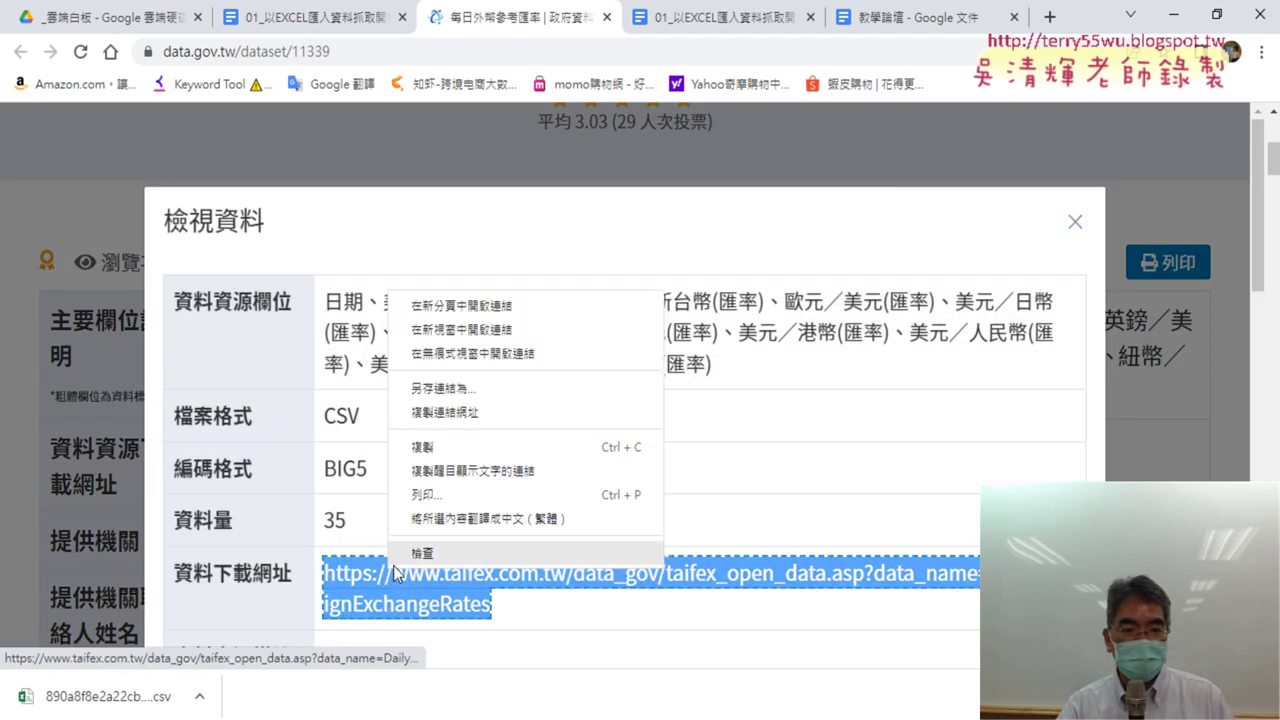
pyautogui.click(474, 446)
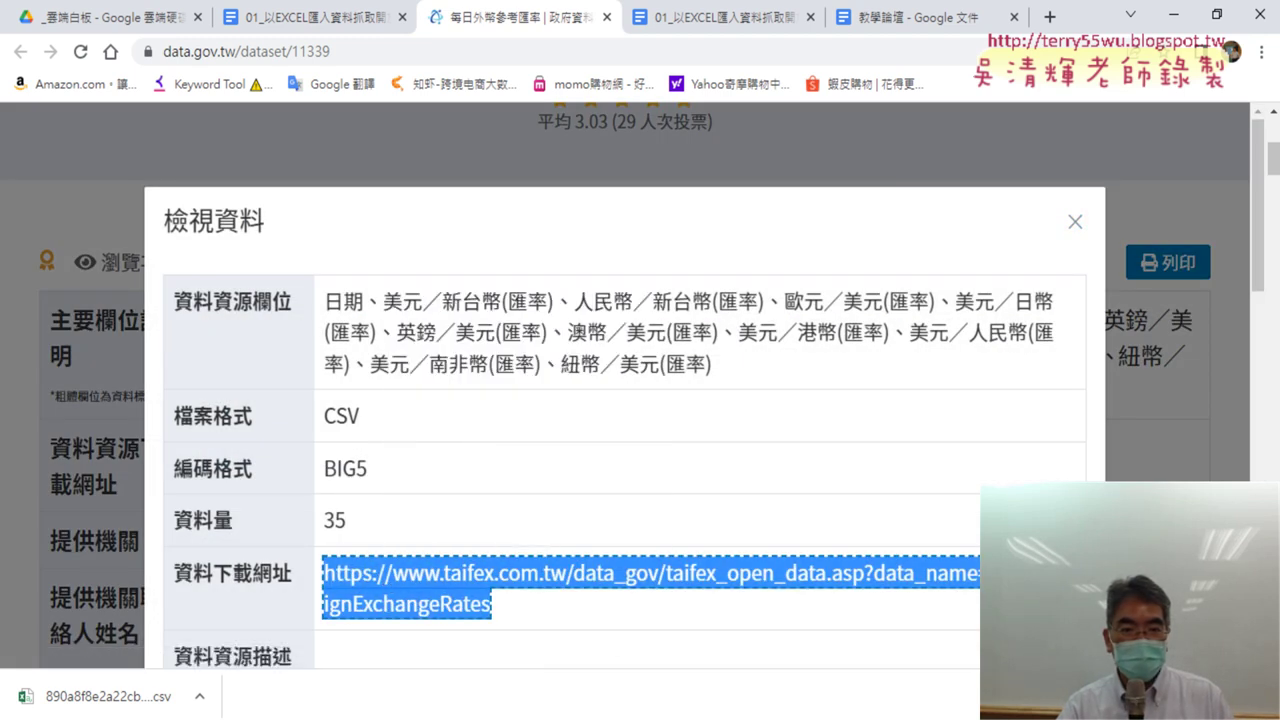
pyautogui.hotkey('alt', 'Tab')
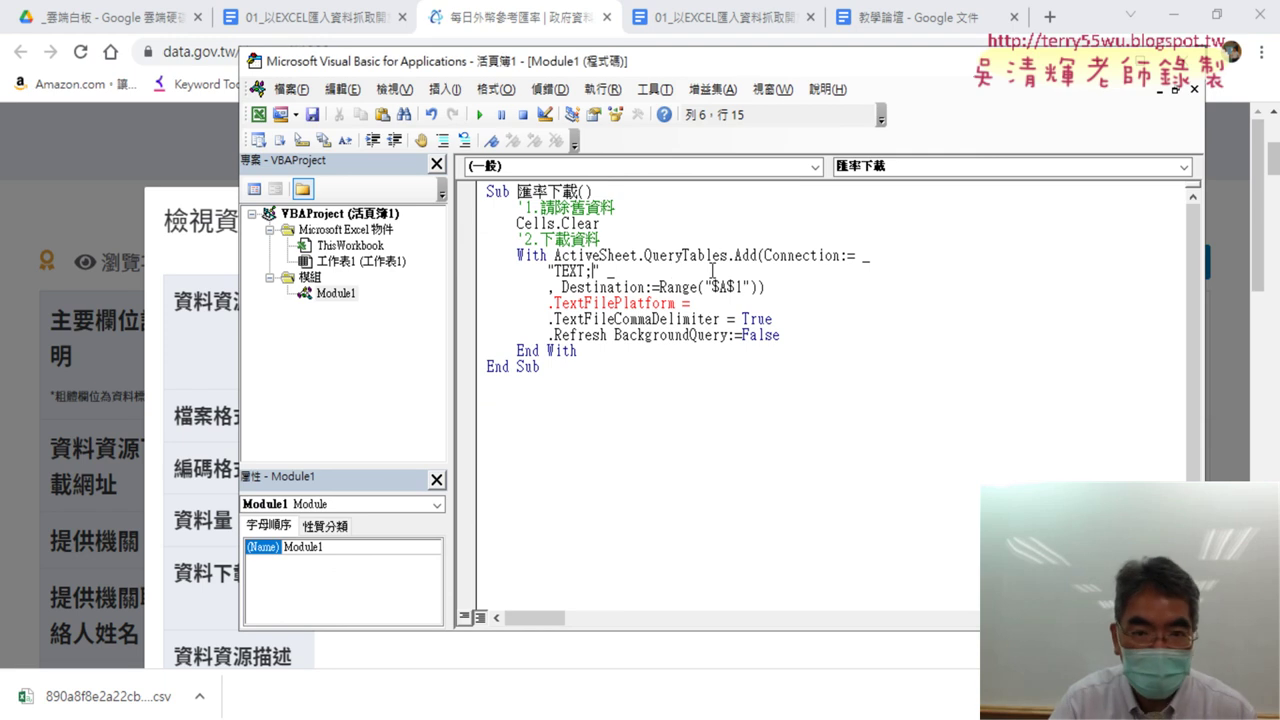
# Paste the taifex download URL after 'TEXT;' in the macro's connection string
pyautogui.hotkey('ctrl', 'v')
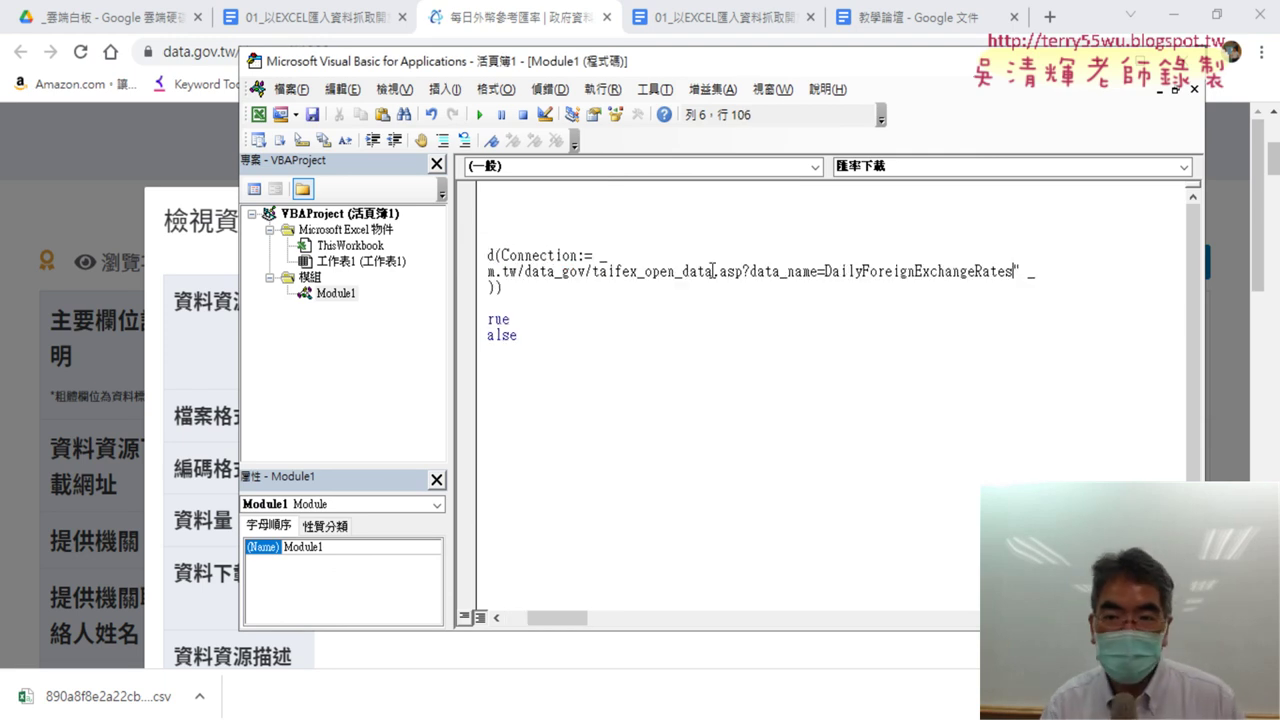
pyautogui.hotkey('ctrl', 'z')
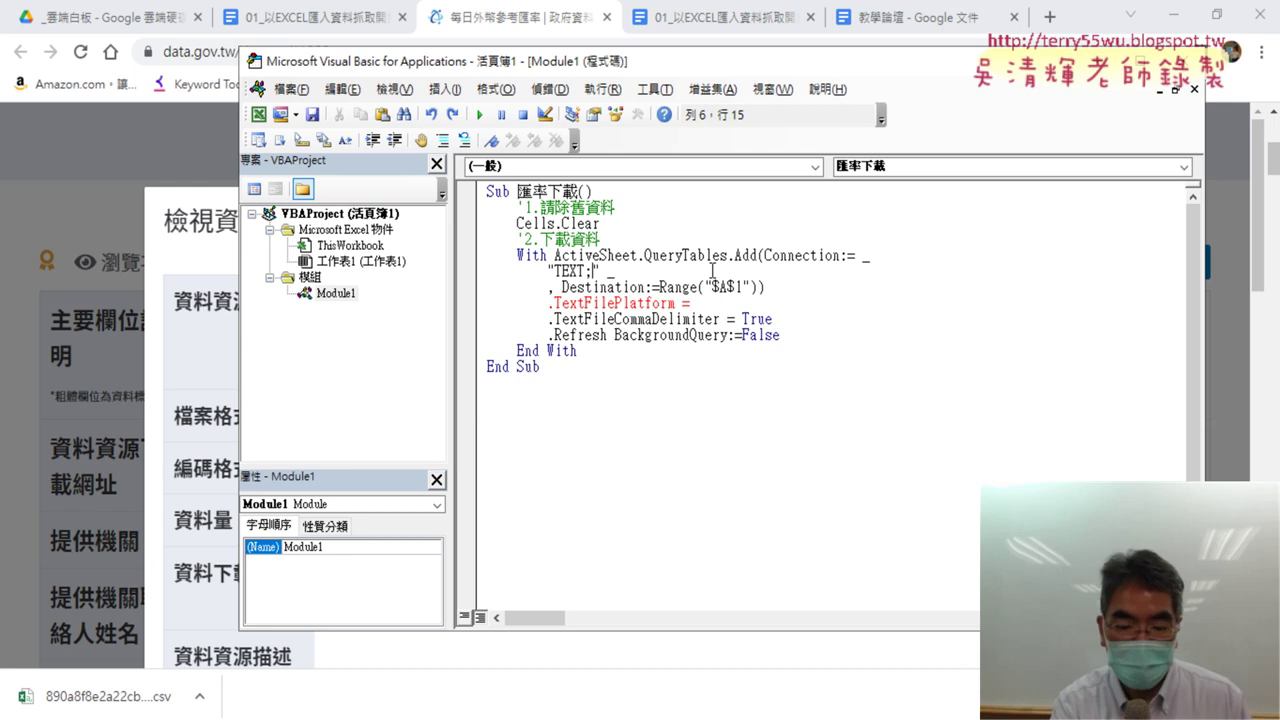
pyautogui.hotkey('ctrl', 'v')
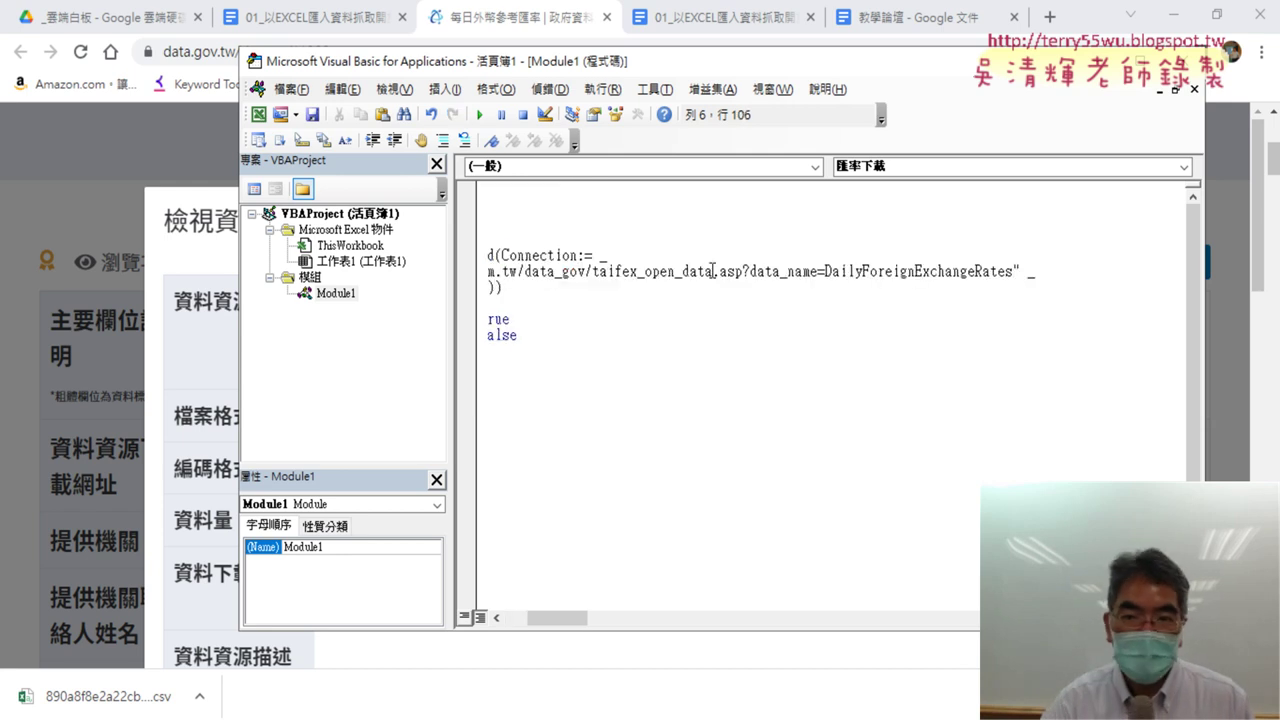
pyautogui.moveTo(565, 616); pyautogui.dragTo(543, 616)
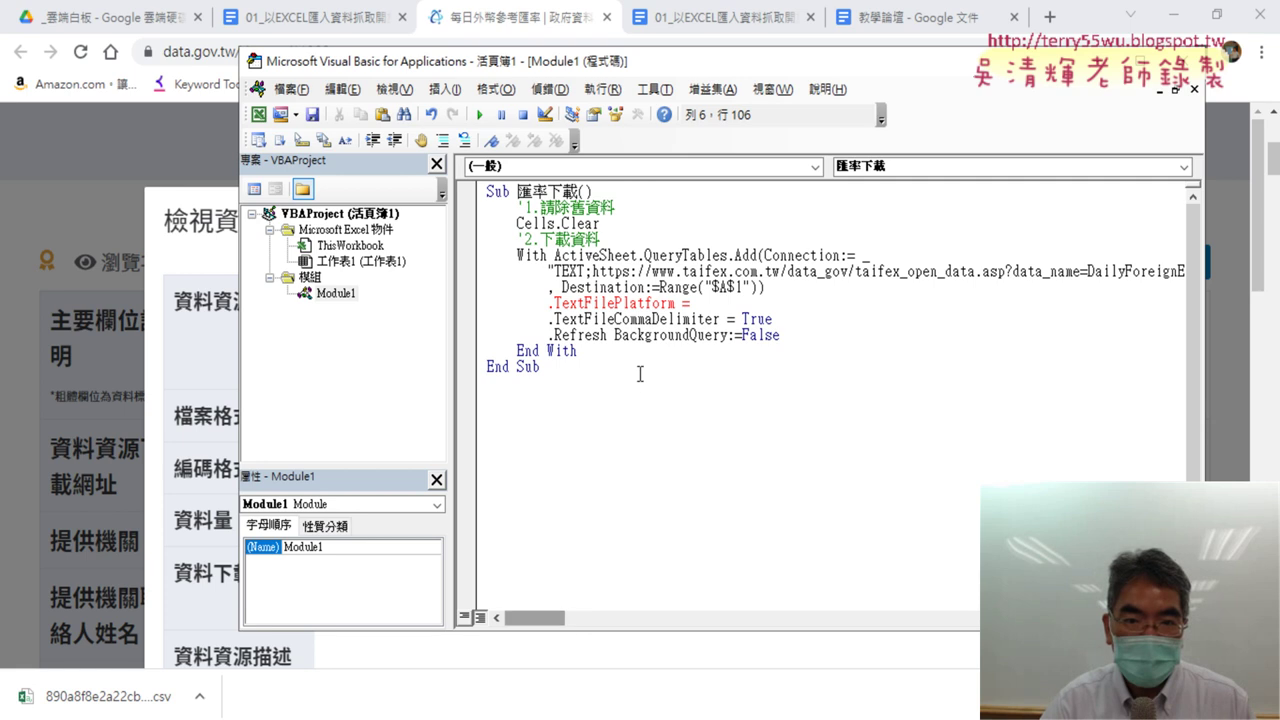
# Set .TextFilePlatform to 950, matching the CSV's BIG5 encoding shown on data.gov.tw
pyautogui.click(822, 304)
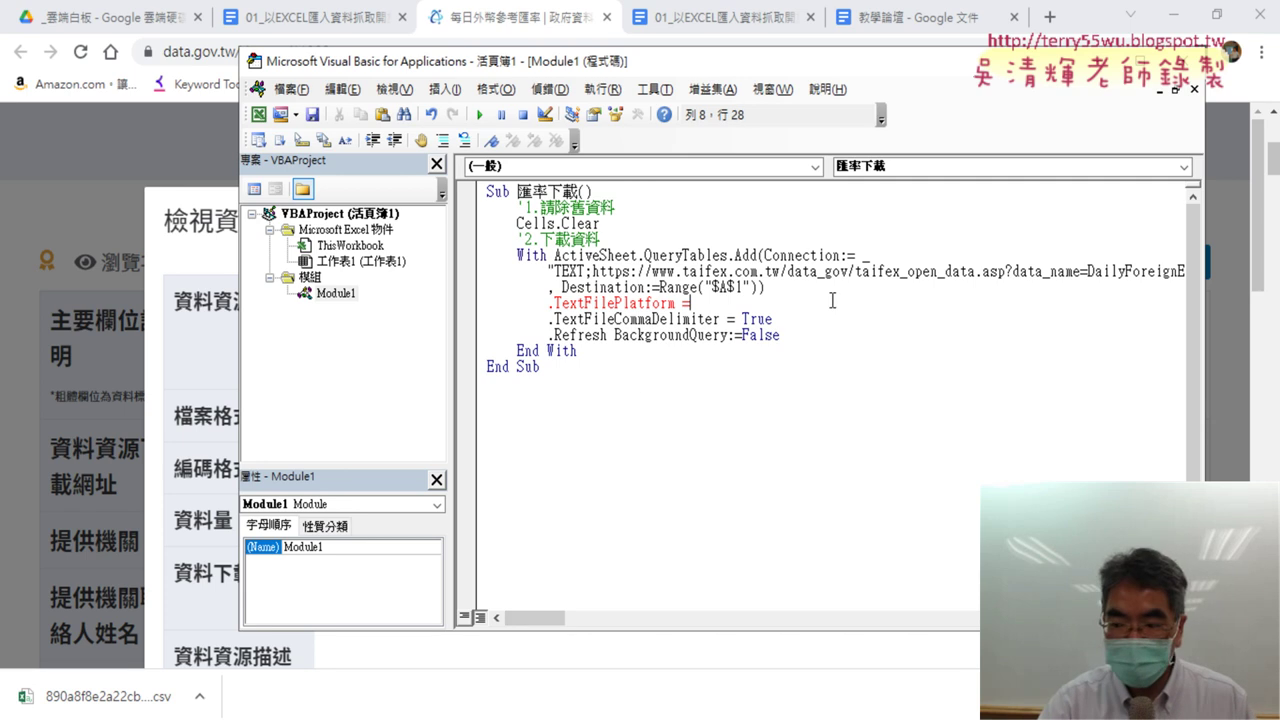
pyautogui.write('950')
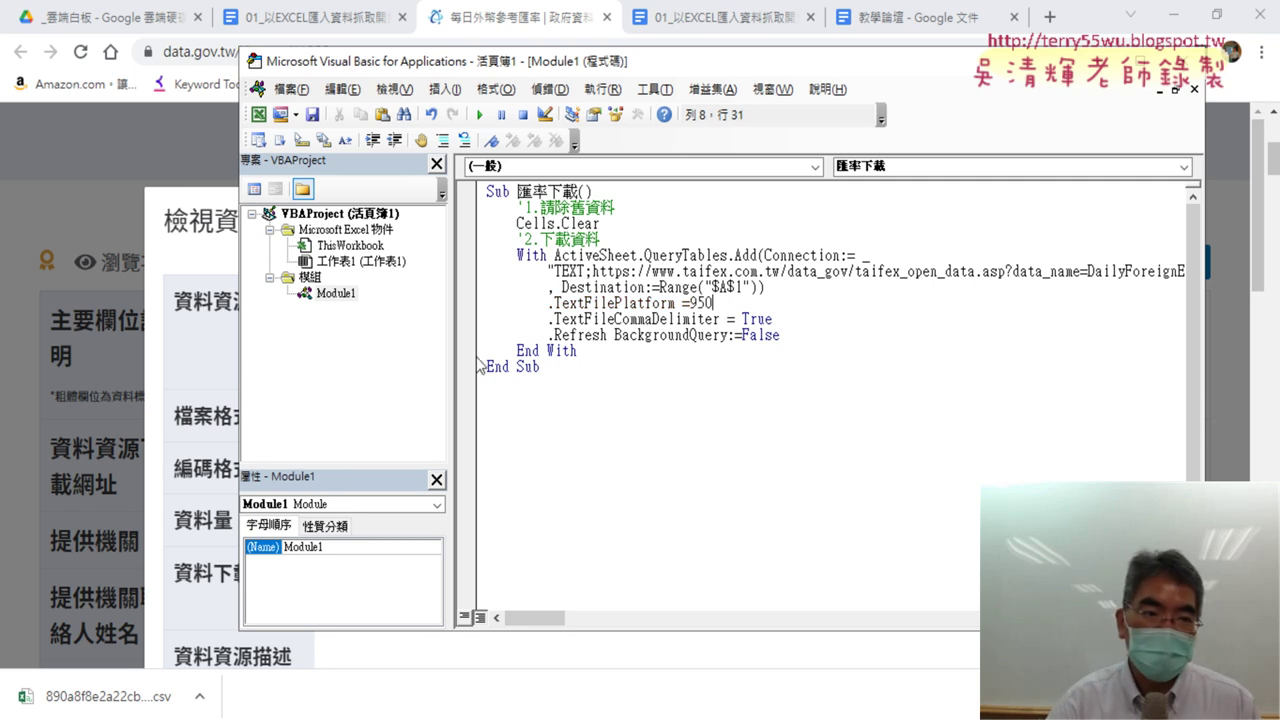
pyautogui.click(212, 372)
pyautogui.moveTo(381, 470); pyautogui.dragTo(322, 470)
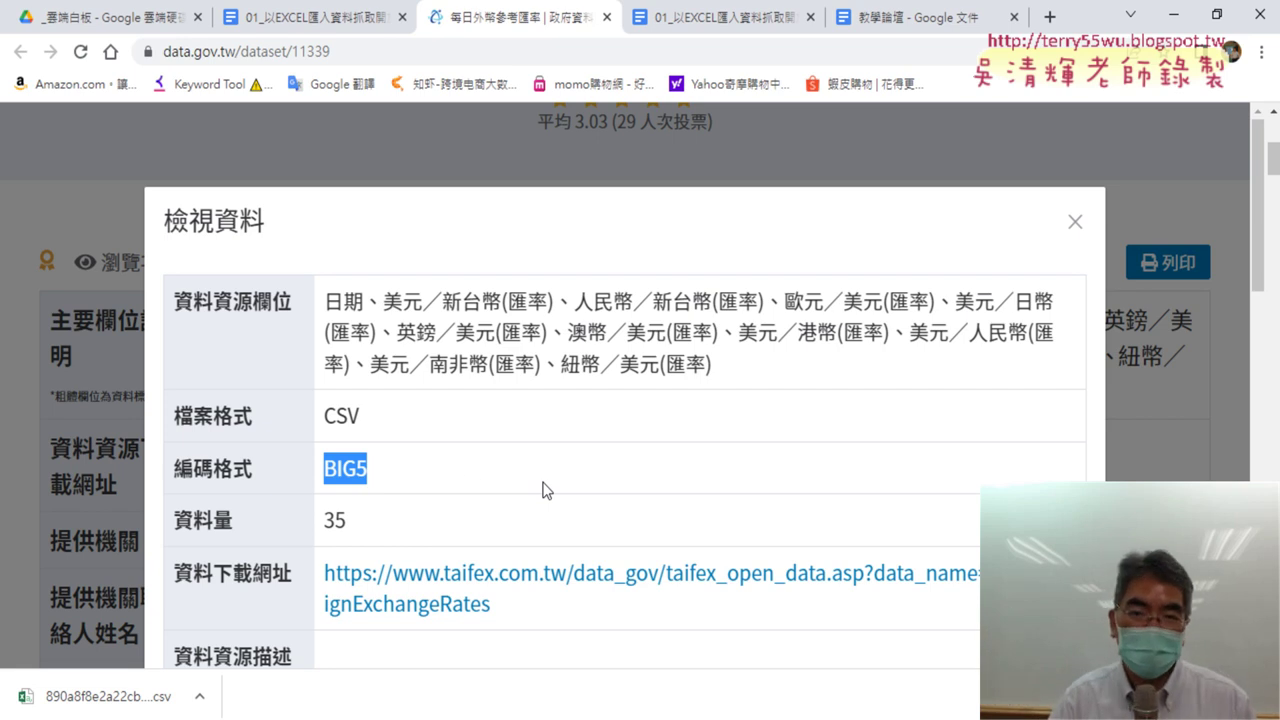
# Run the 匯率下載 macro and check 工作表1 fills with daily rates from 20230601
pyautogui.click(1173, 16)
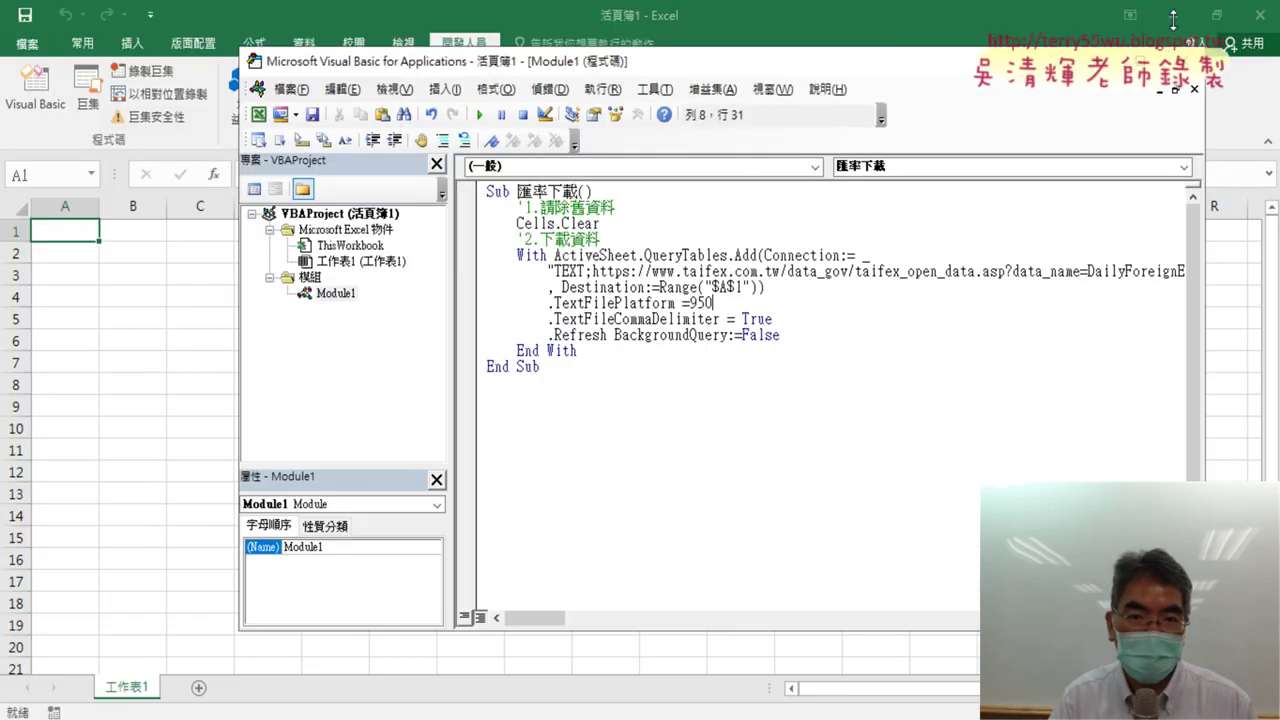
pyautogui.click(480, 114)
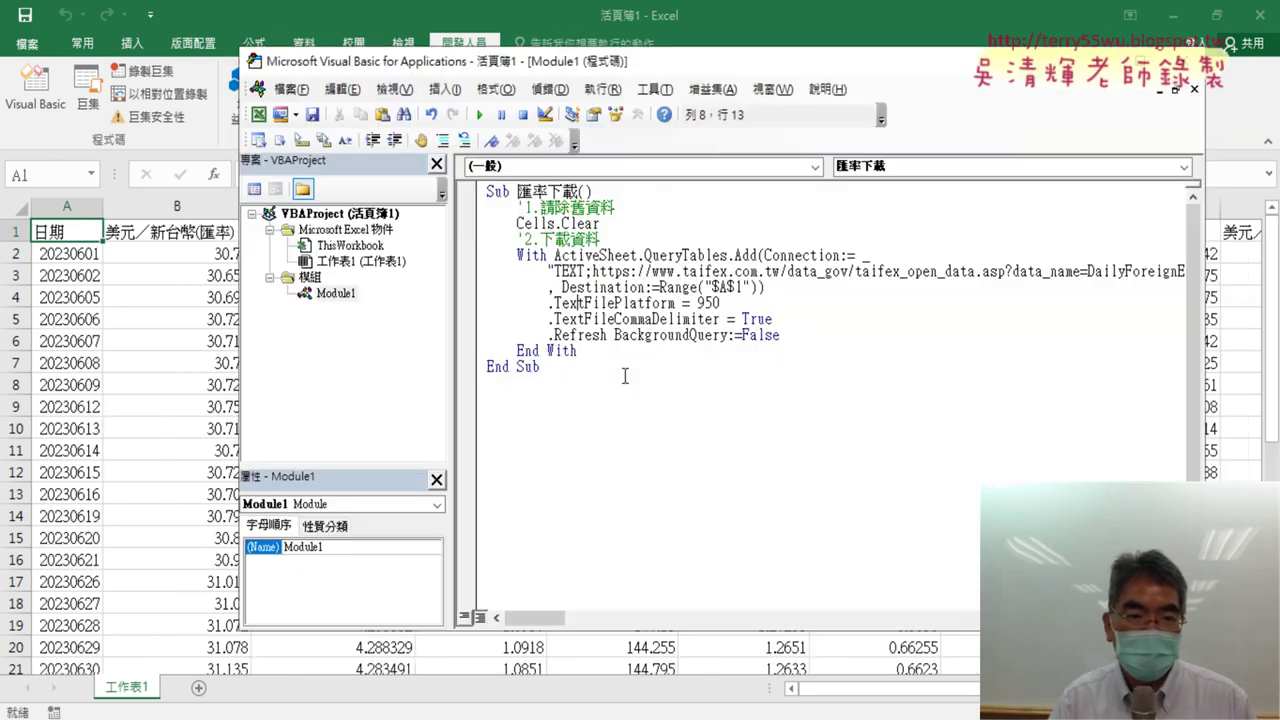
pyautogui.click(186, 380)
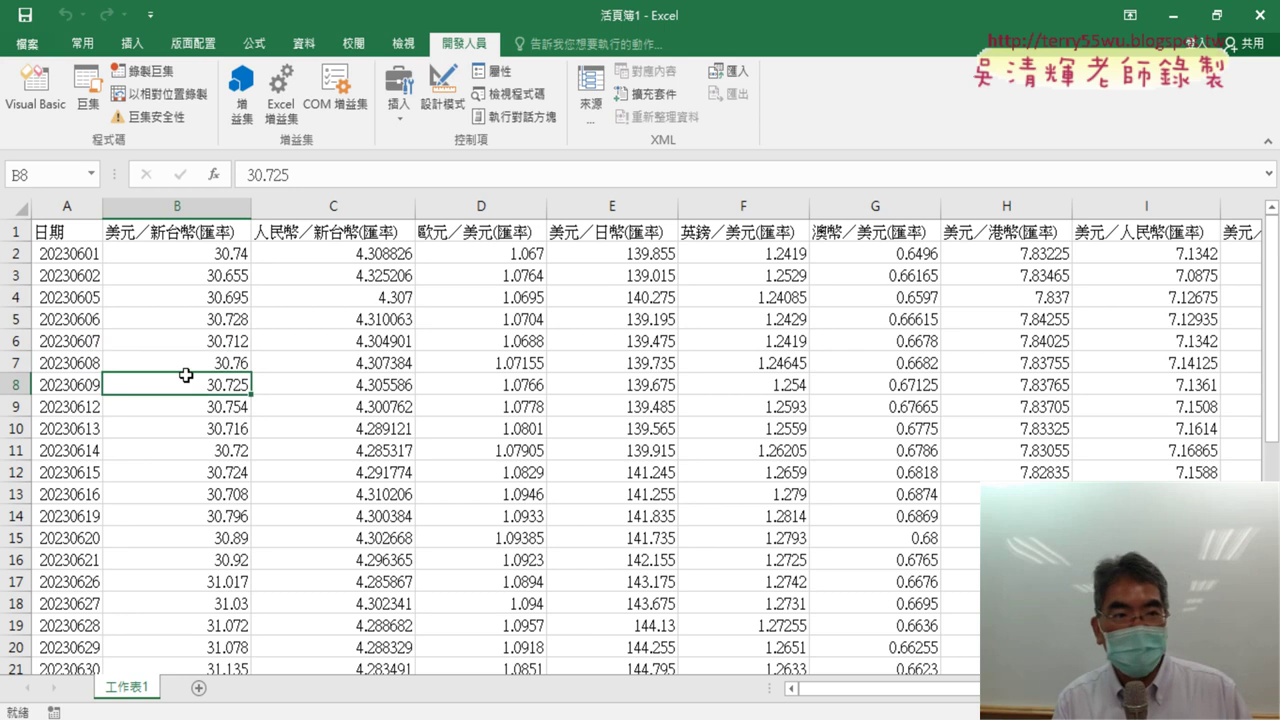
pyautogui.click(59, 98)
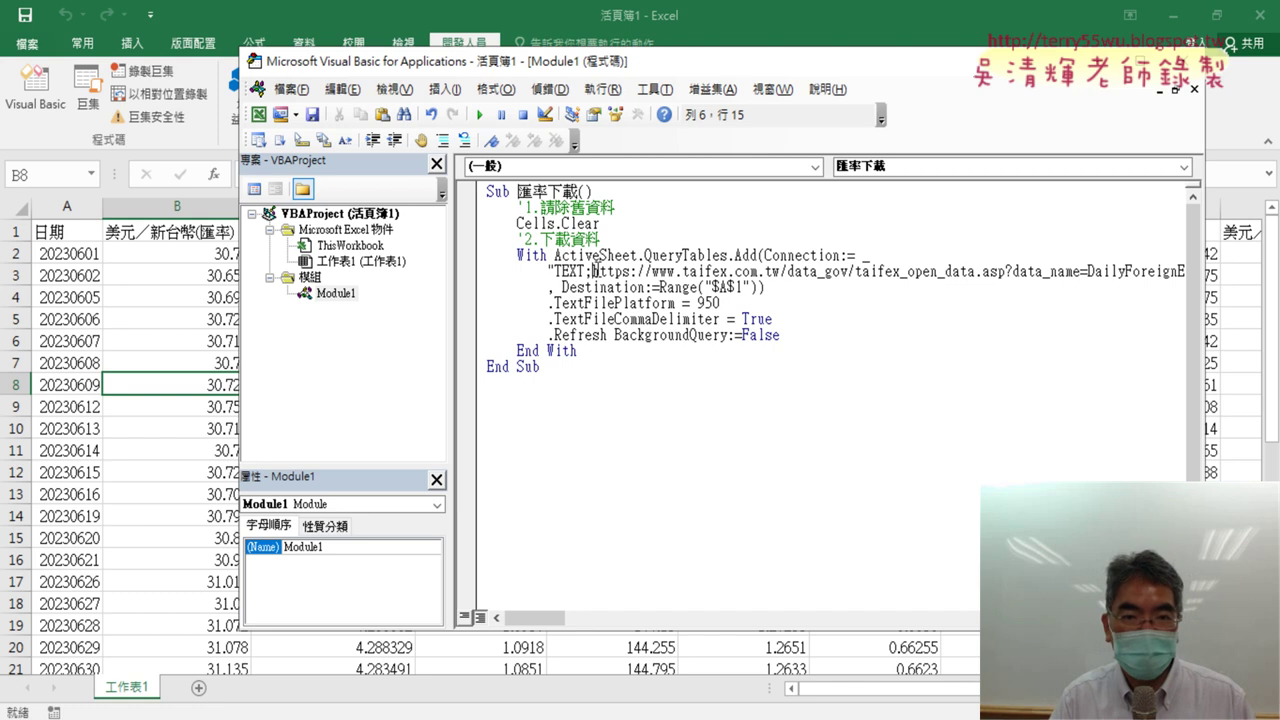
# Cut the connection string back to "TEXT;" and download the daily exchange-rate CSV from data.gov.tw
pyautogui.hotkey('shift', 'End')
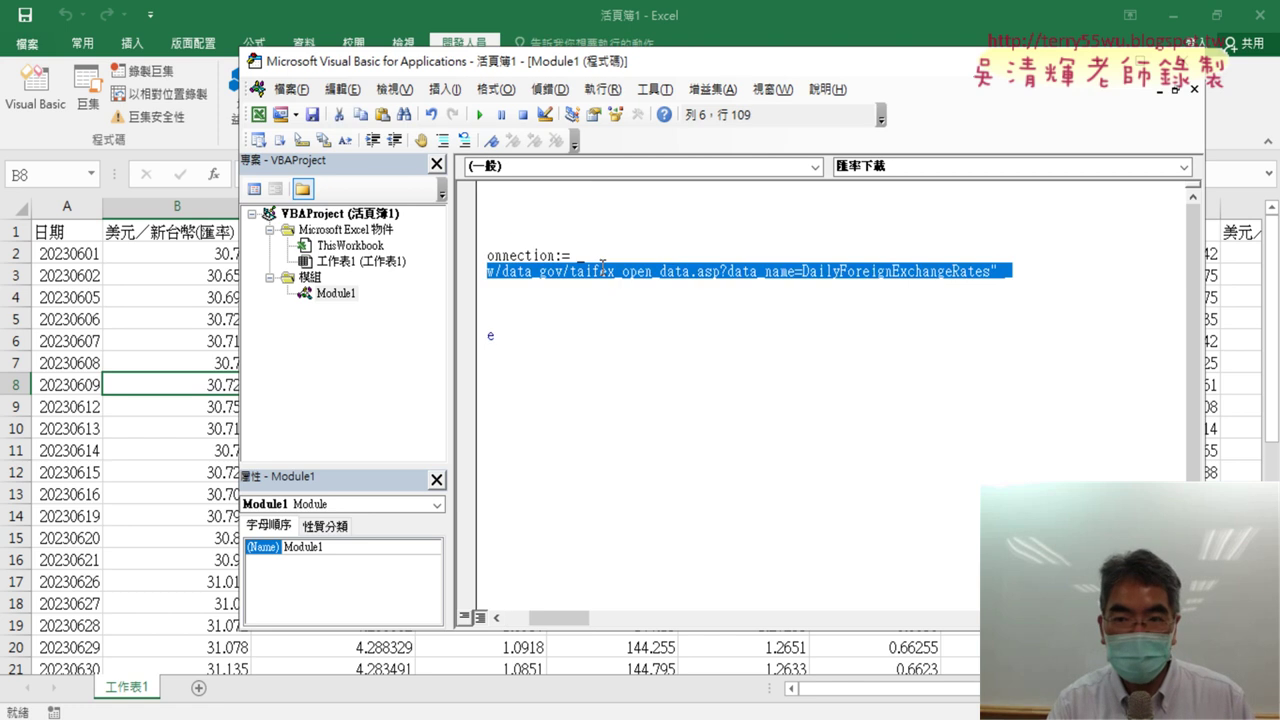
pyautogui.press('Delete')
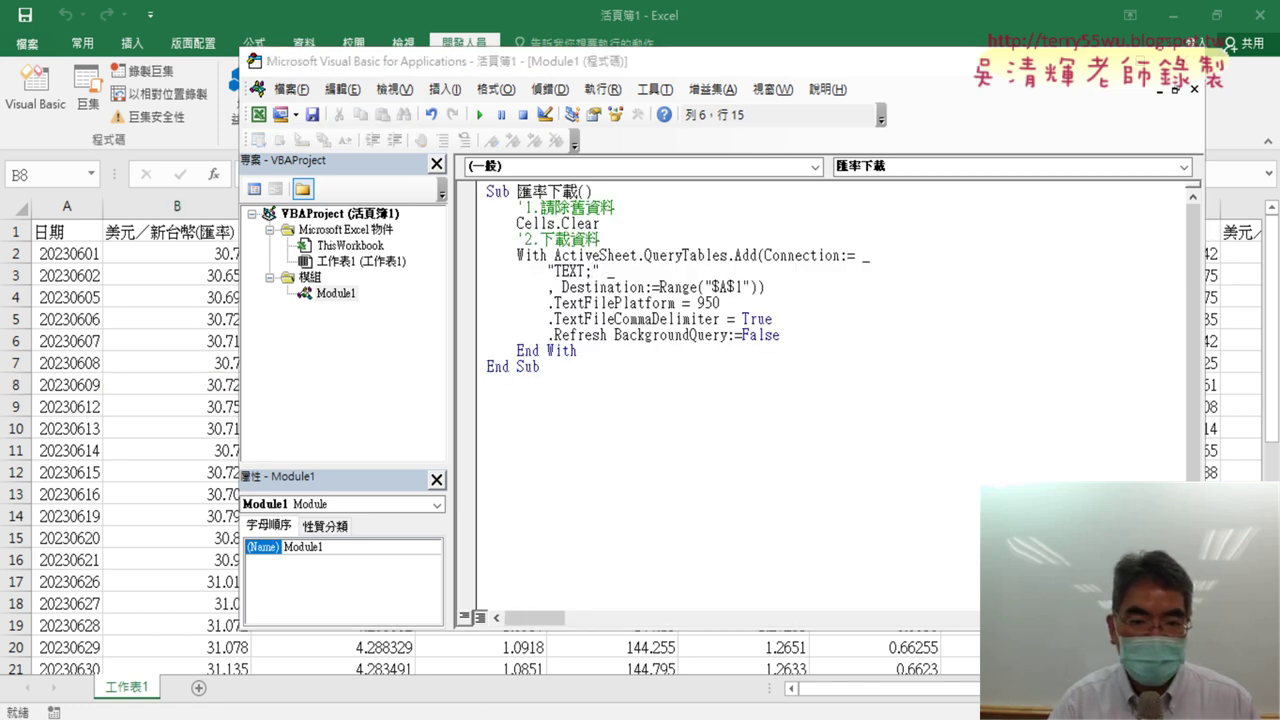
pyautogui.click(463, 717)
pyautogui.click(533, 580)
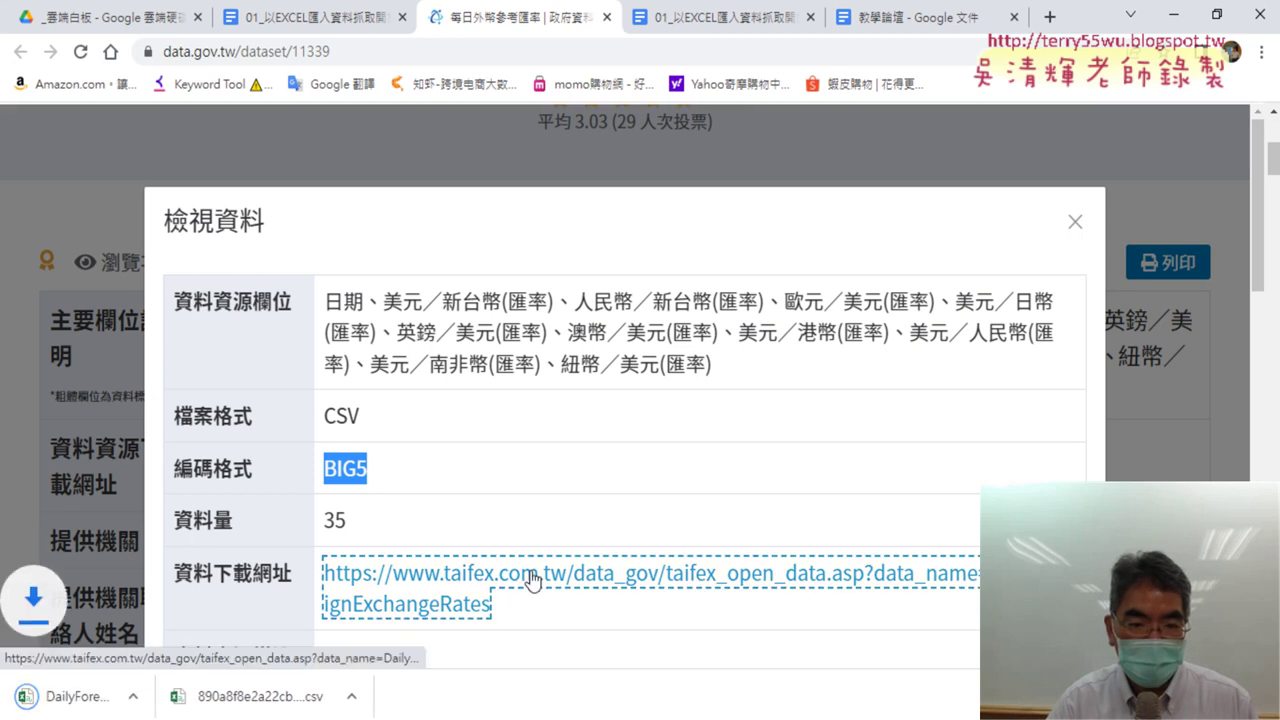
# Copy the Downloads folder path holding DailyForeignExchangeRates.csv and return to the macro's connection string
pyautogui.click(198, 700)
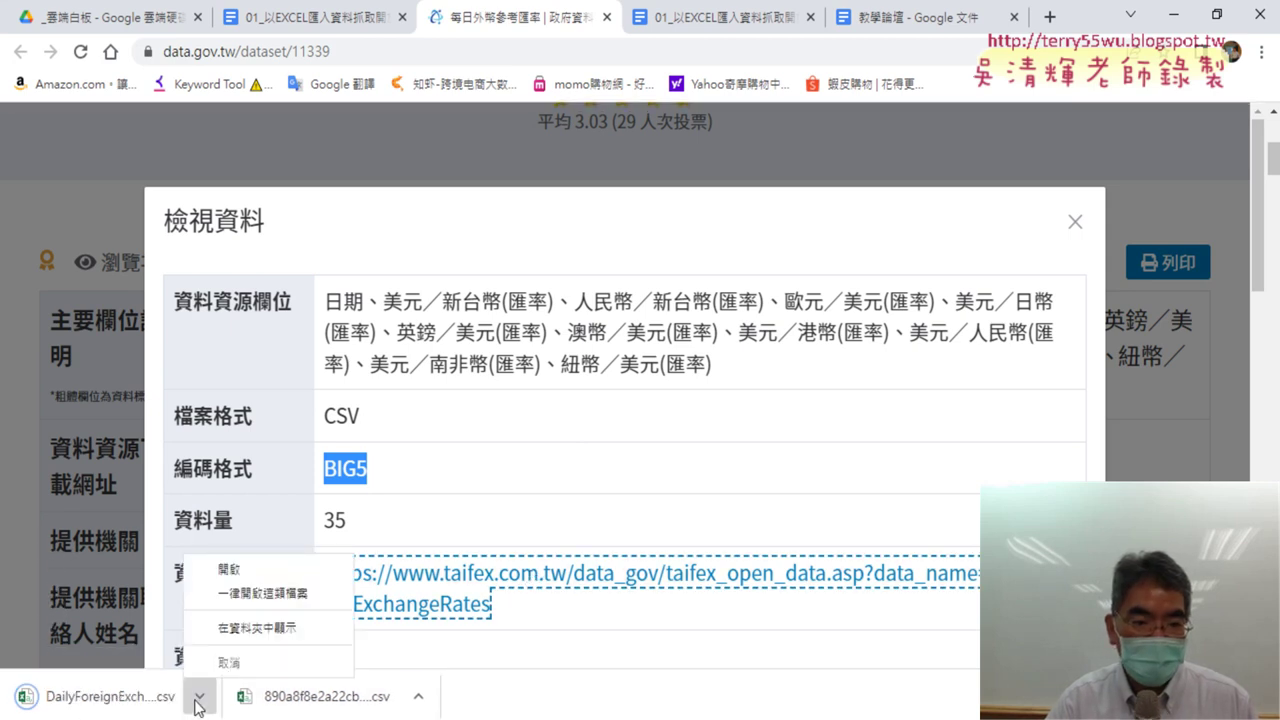
pyautogui.click(257, 628)
pyautogui.click(540, 162)
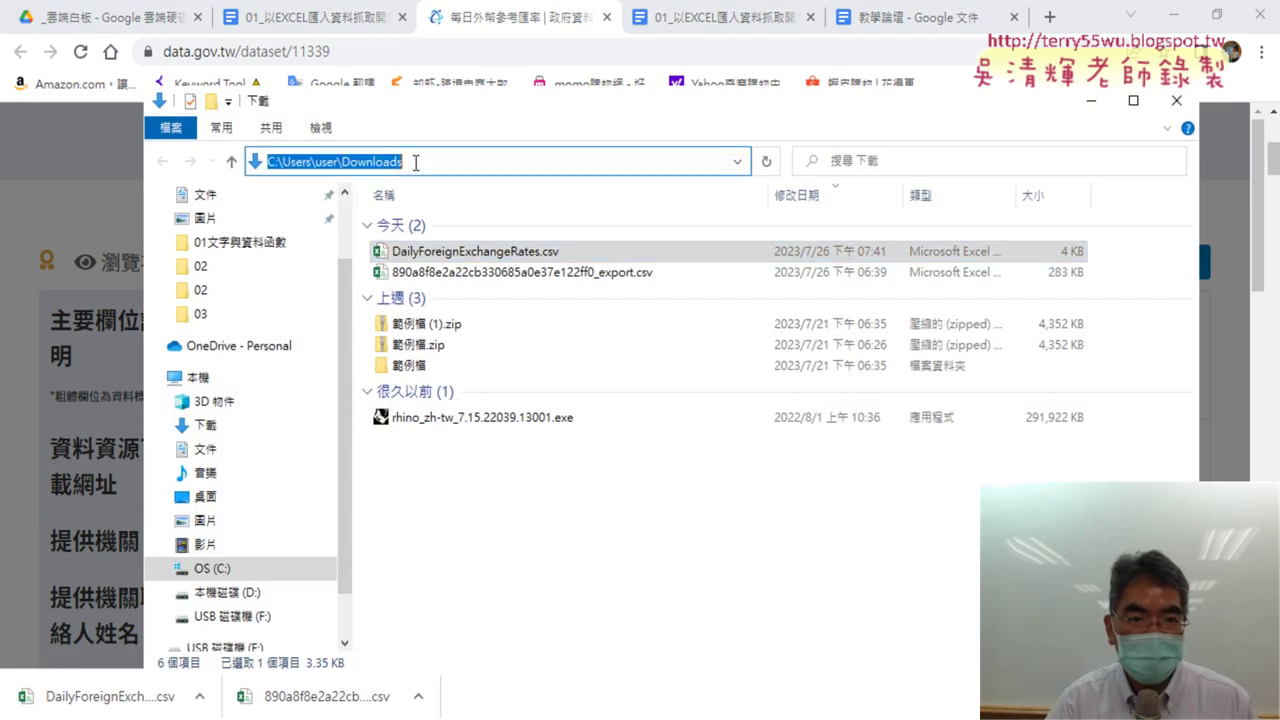
pyautogui.rightClick(447, 168)
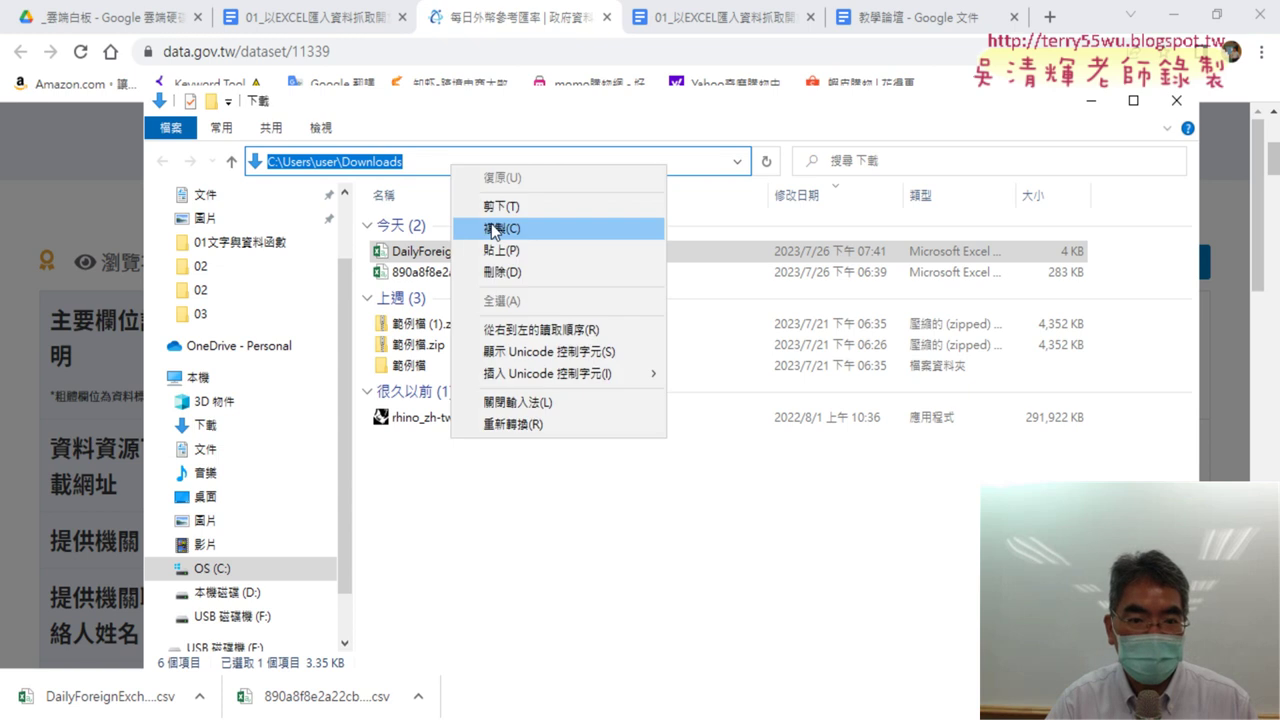
pyautogui.click(486, 228)
pyautogui.hotkey('alt', 'Tab')
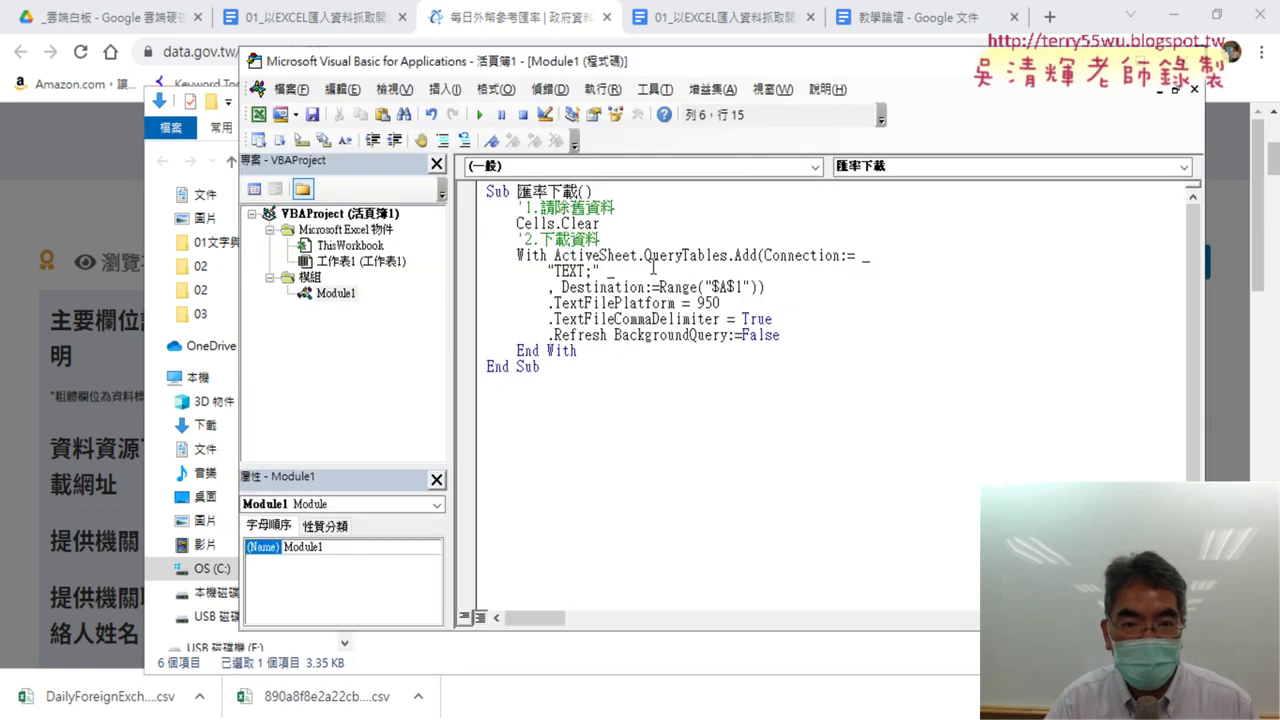
pyautogui.rightClick(593, 270)
# Make the connection string read "TEXT;C:\Users\user\Downloads\" by pasting the path and adding a backslash
pyautogui.click(617, 336)
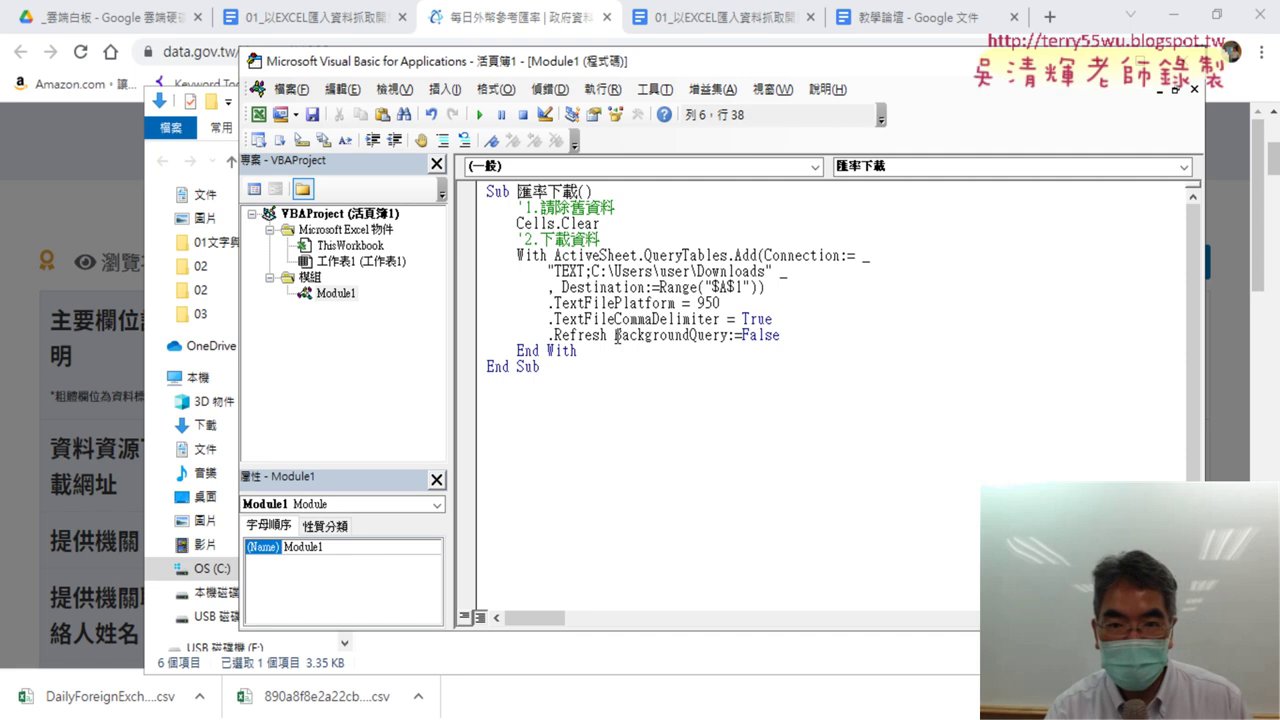
pyautogui.write('\\')
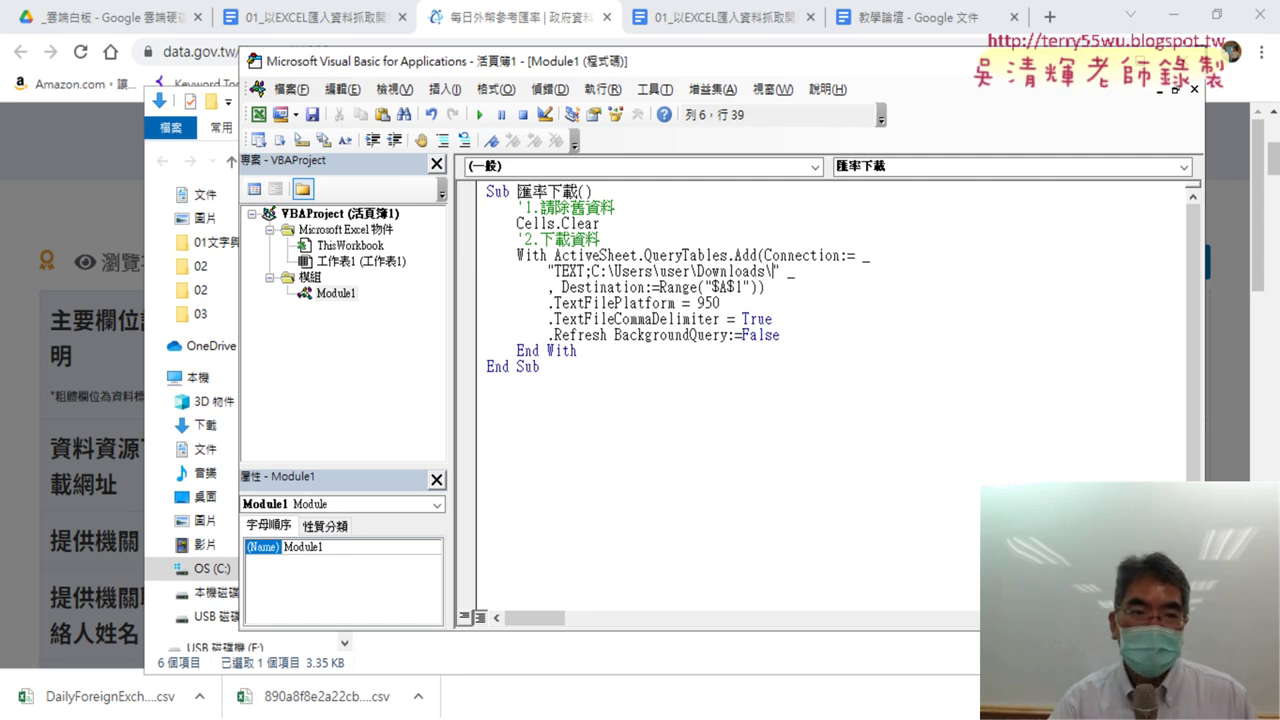
pyautogui.click(183, 170)
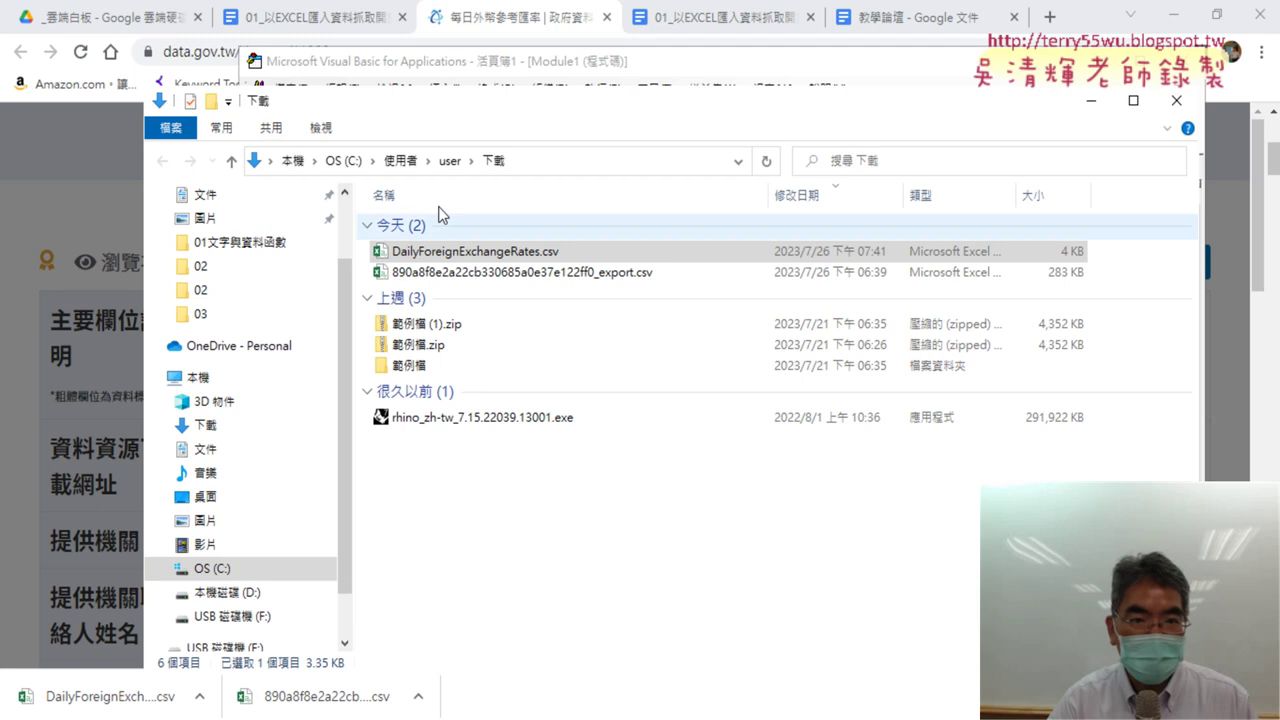
# Copy the full name DailyForeignExchangeRates.csv from Explorer and paste it after Downloads\ in the connection string
pyautogui.click(549, 258)
pyautogui.click(580, 252)
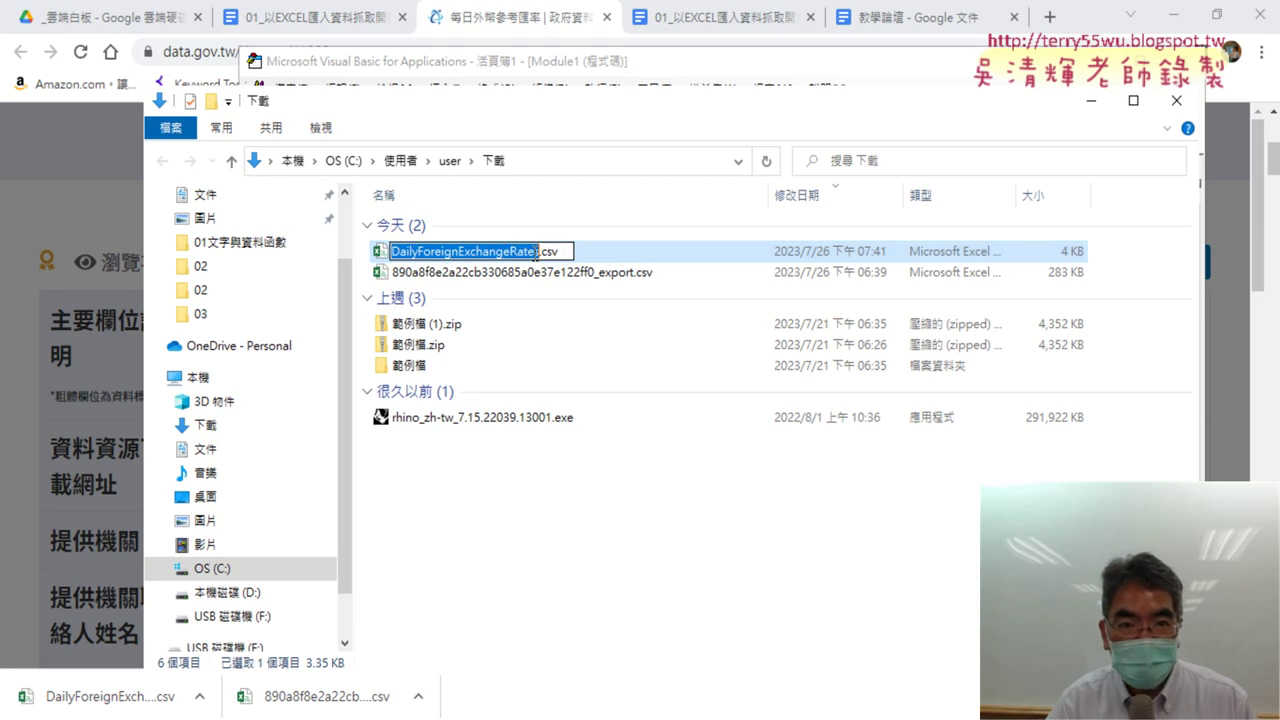
pyautogui.click(537, 251)
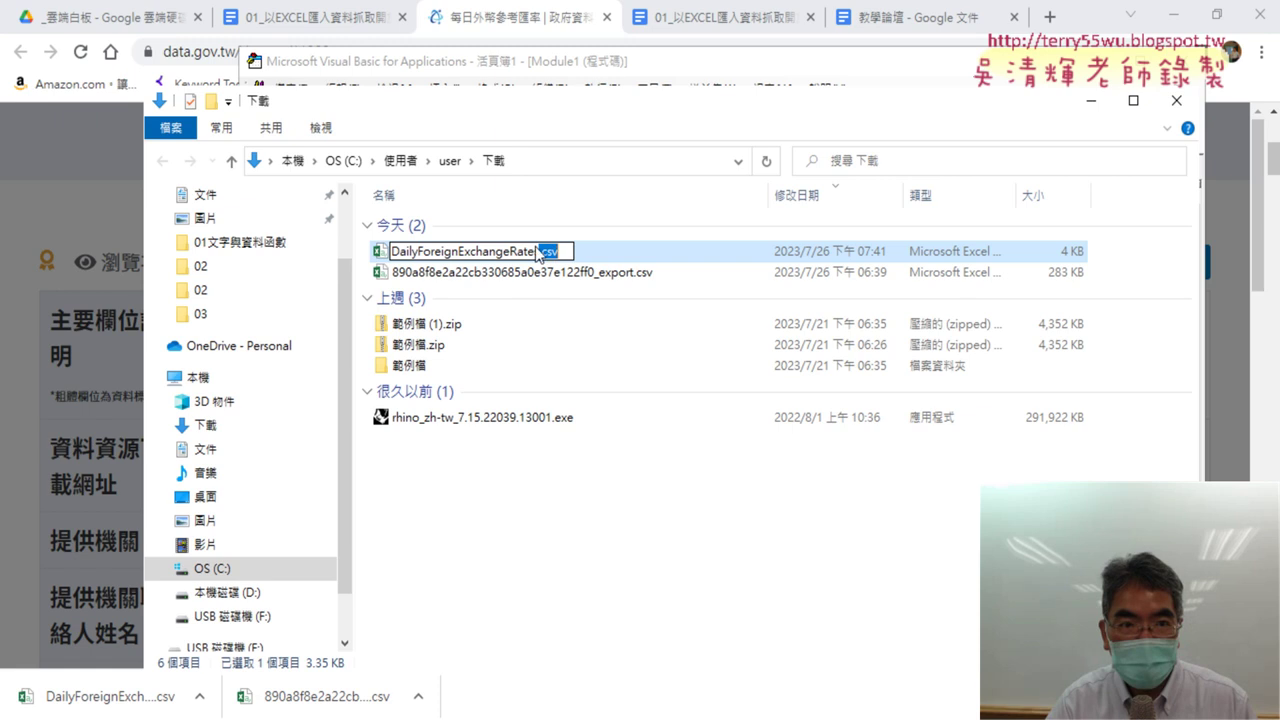
pyautogui.click(322, 128)
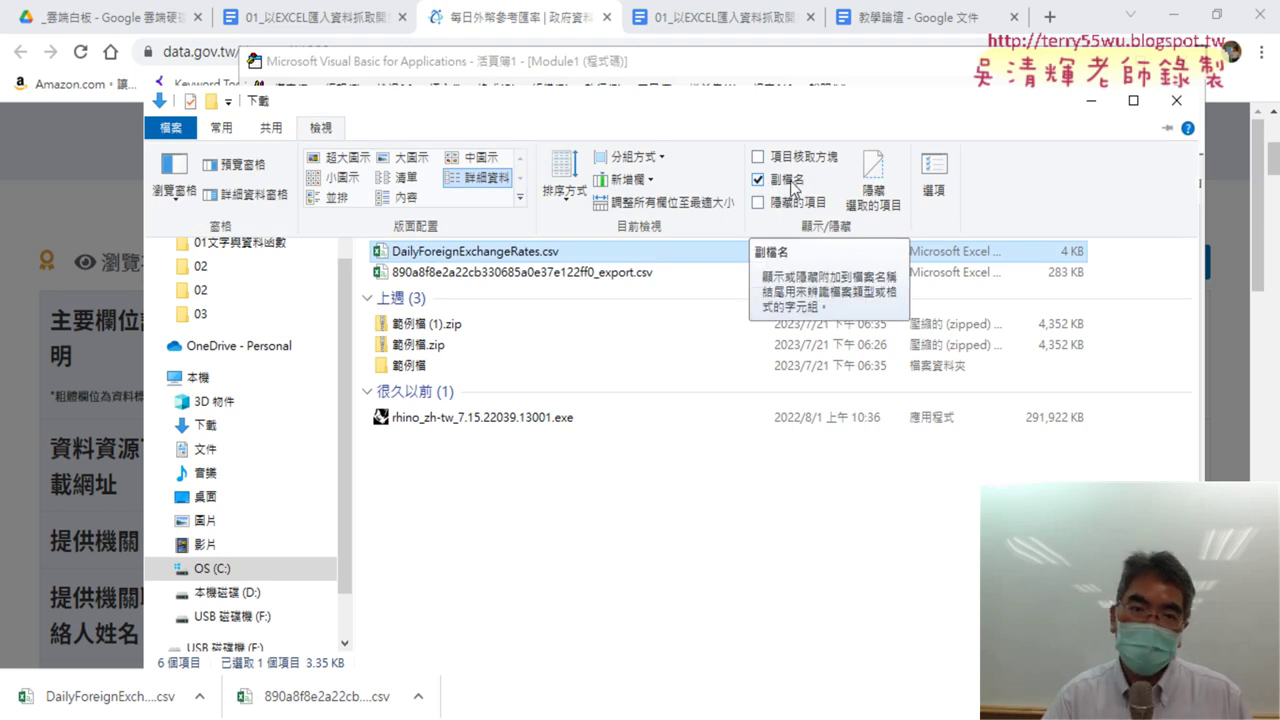
pyautogui.click(576, 251)
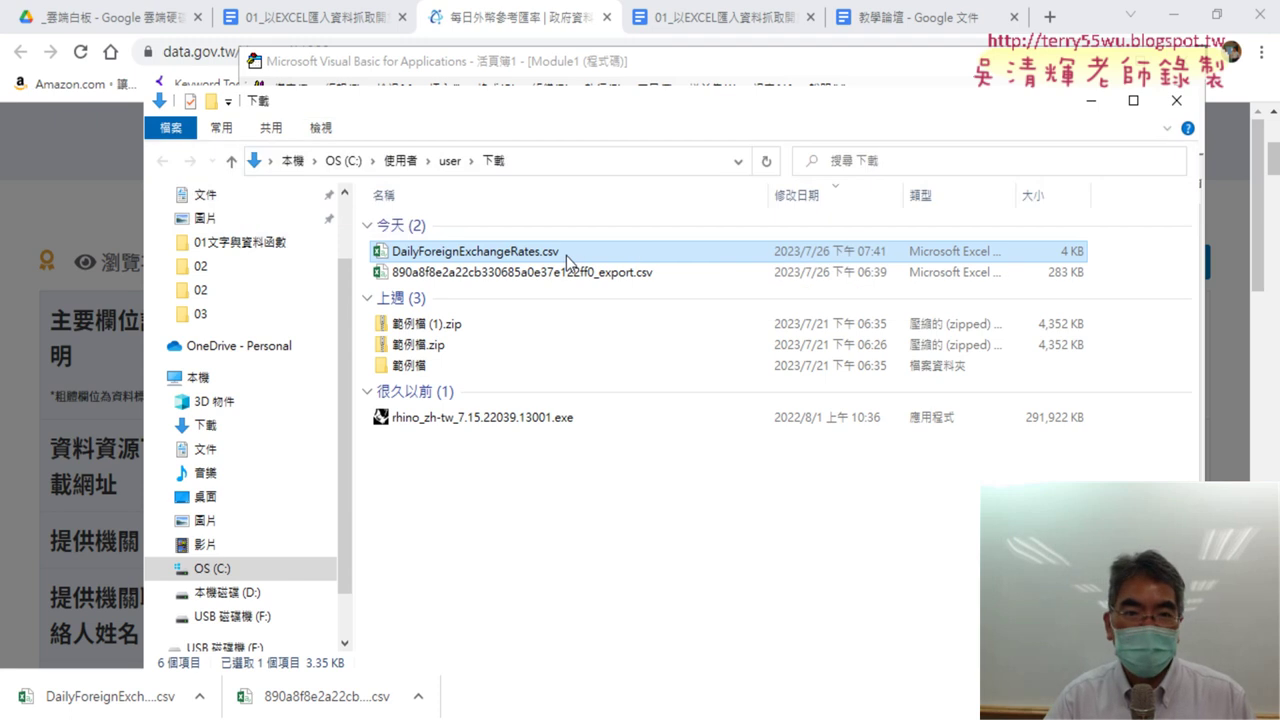
pyautogui.click(563, 251)
pyautogui.moveTo(566, 251); pyautogui.dragTo(368, 247)
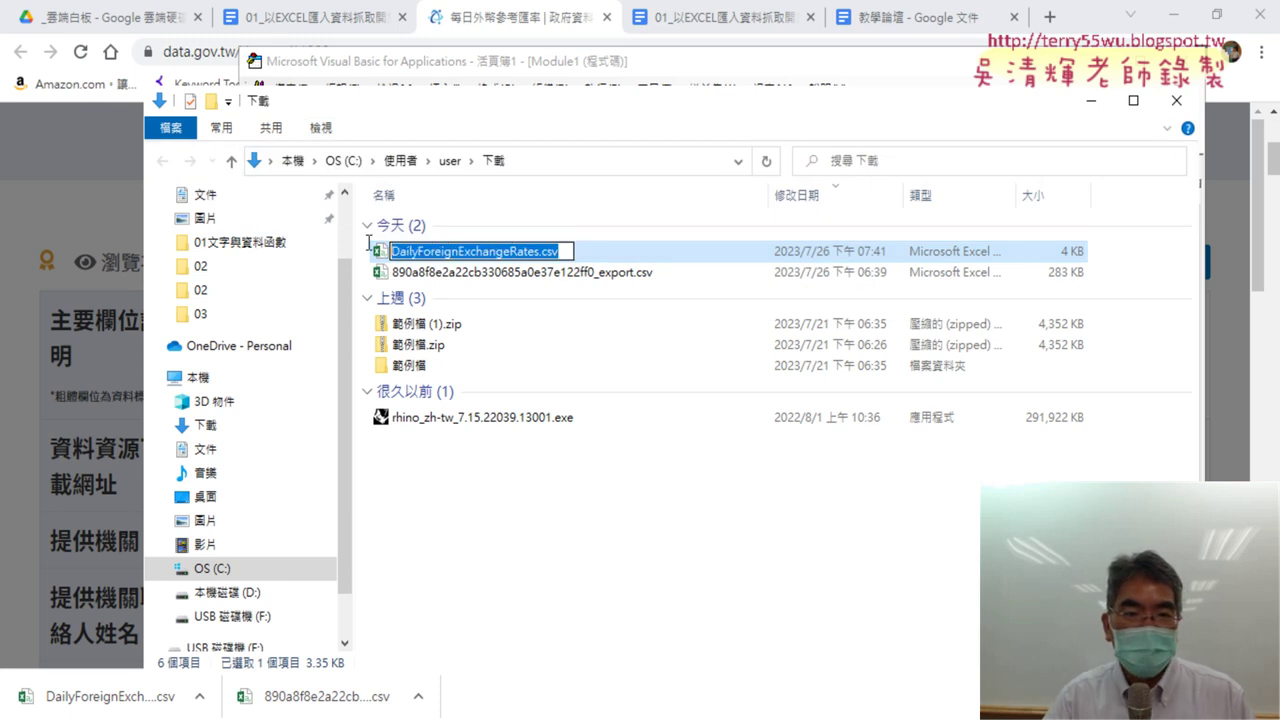
pyautogui.rightClick(528, 248)
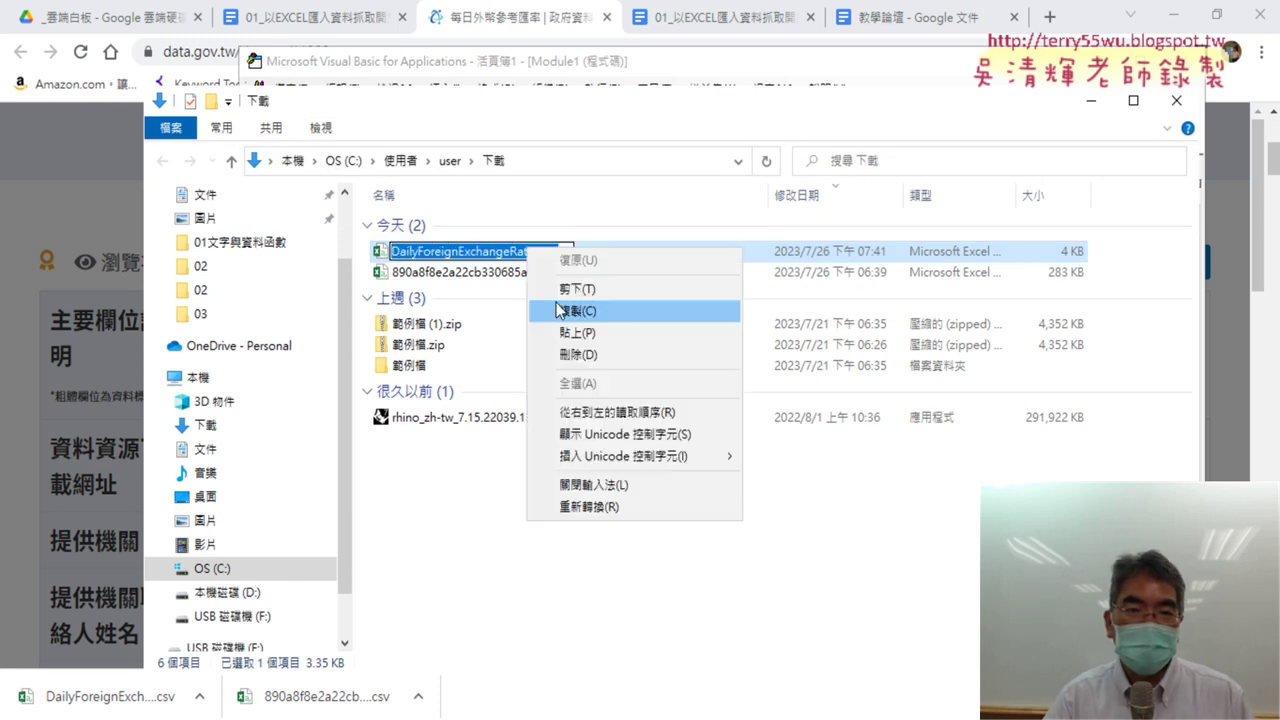
pyautogui.click(566, 311)
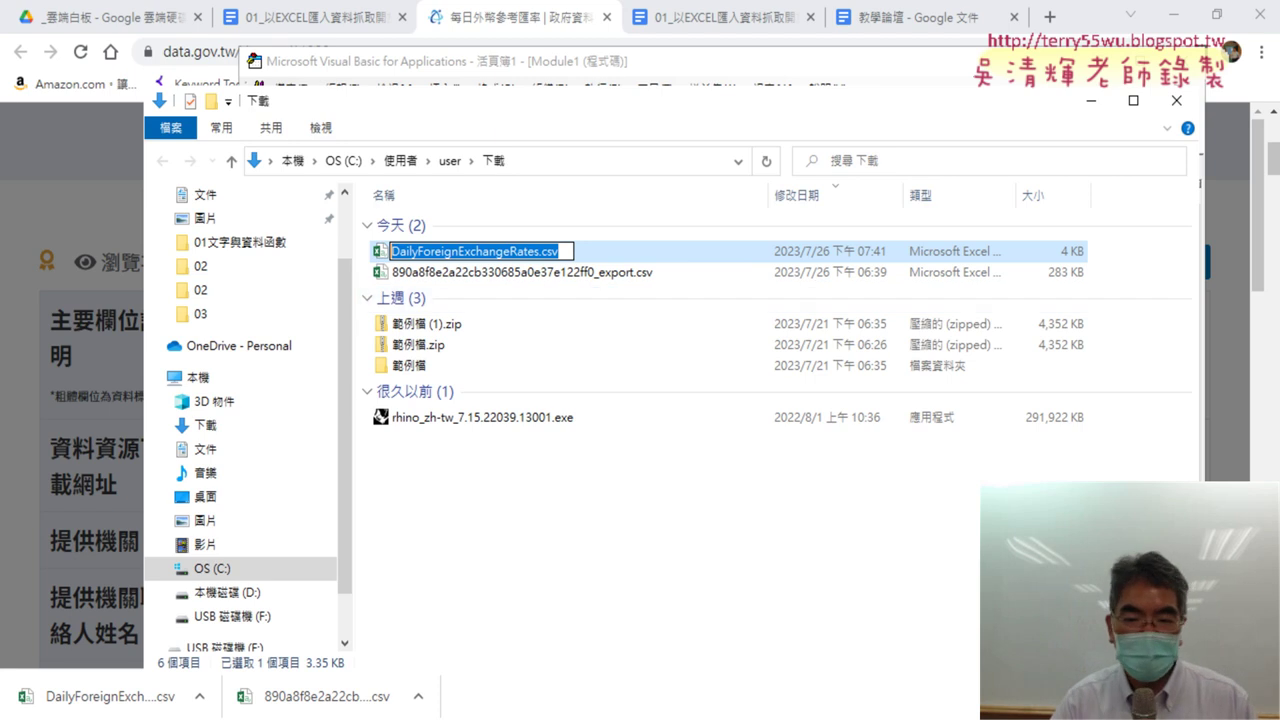
pyautogui.hotkey('alt', 'Tab')
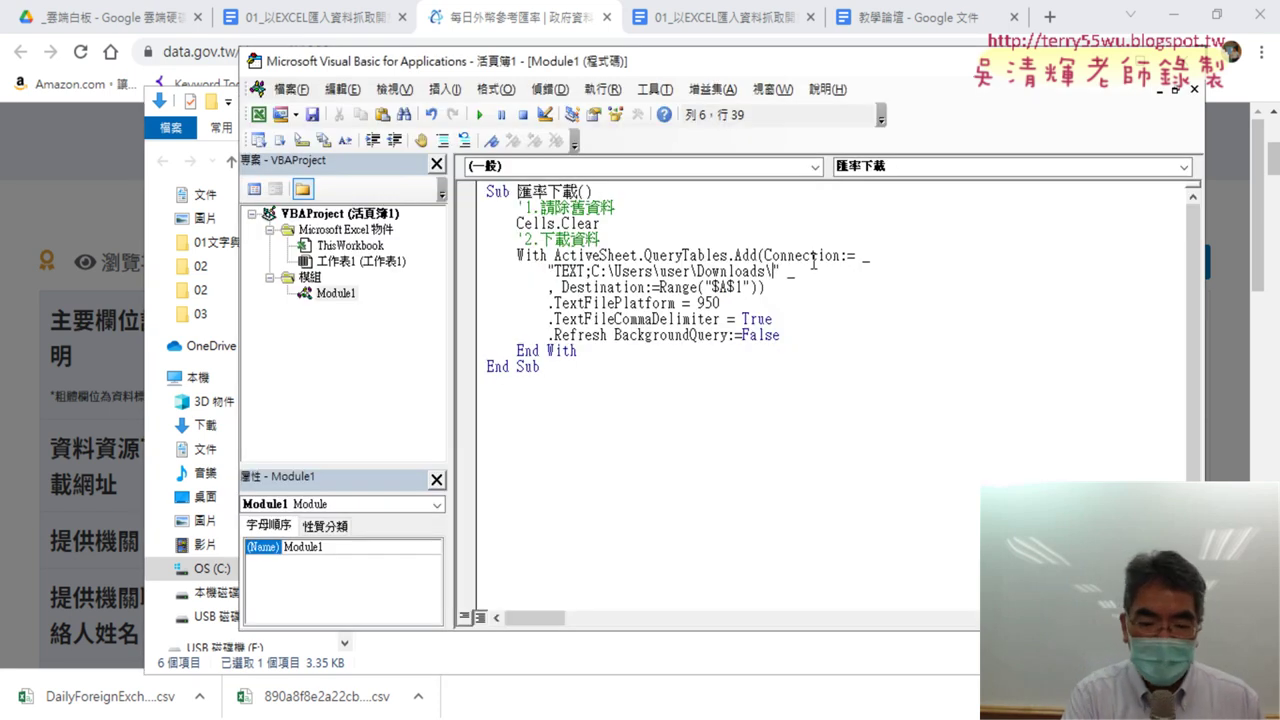
pyautogui.write('DailyForeignExchangeRates.csv')
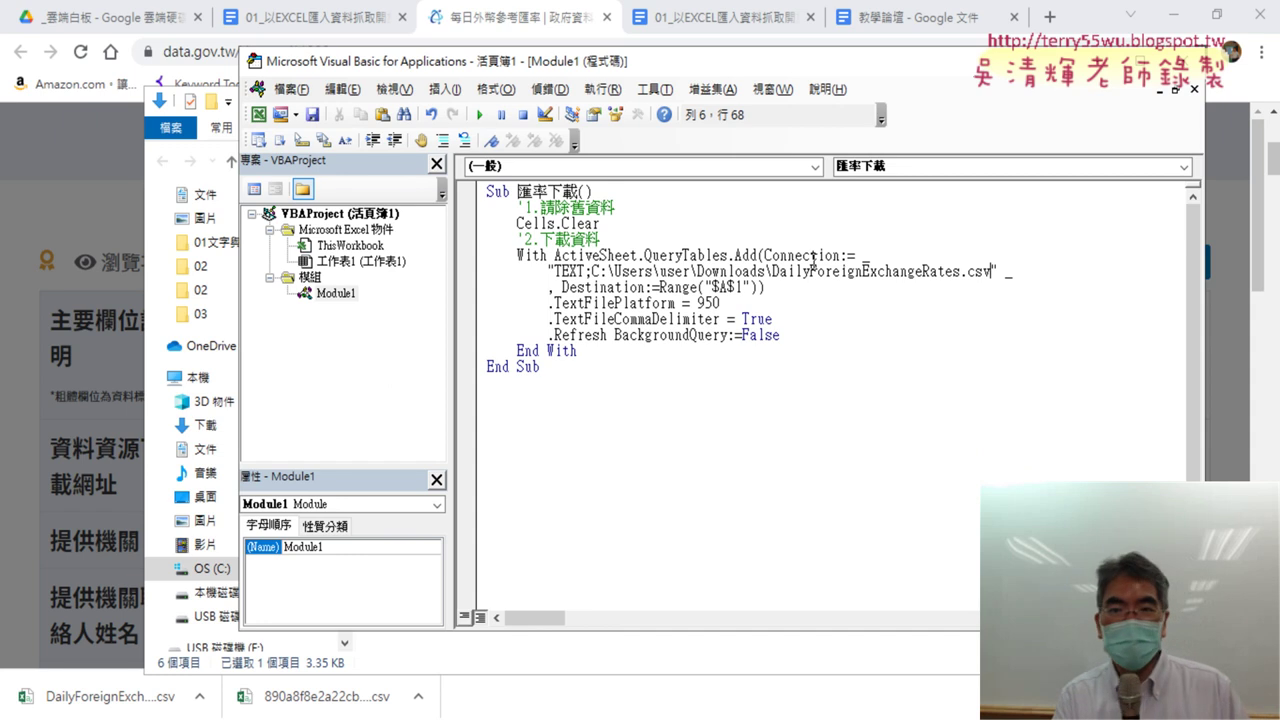
# Run the macro to import the local DailyForeignExchangeRates.csv into 工作表1 starting at A1
pyautogui.click(1173, 15)
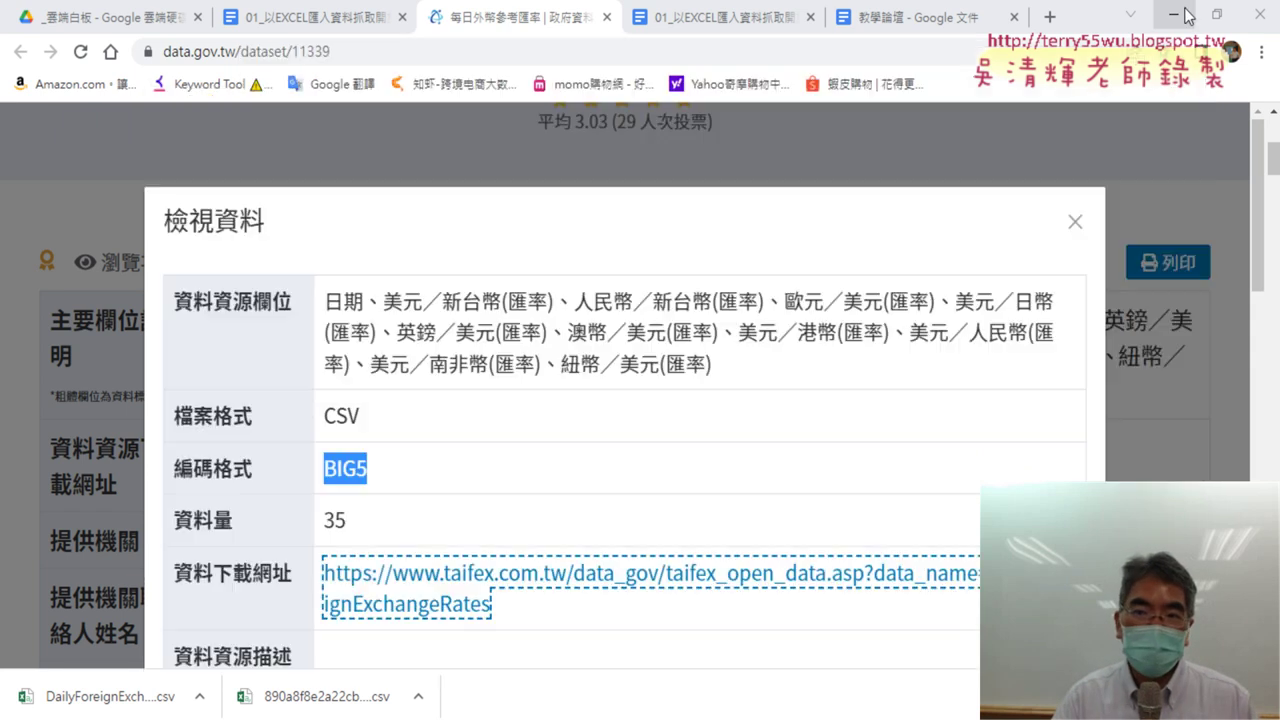
pyautogui.click(727, 287)
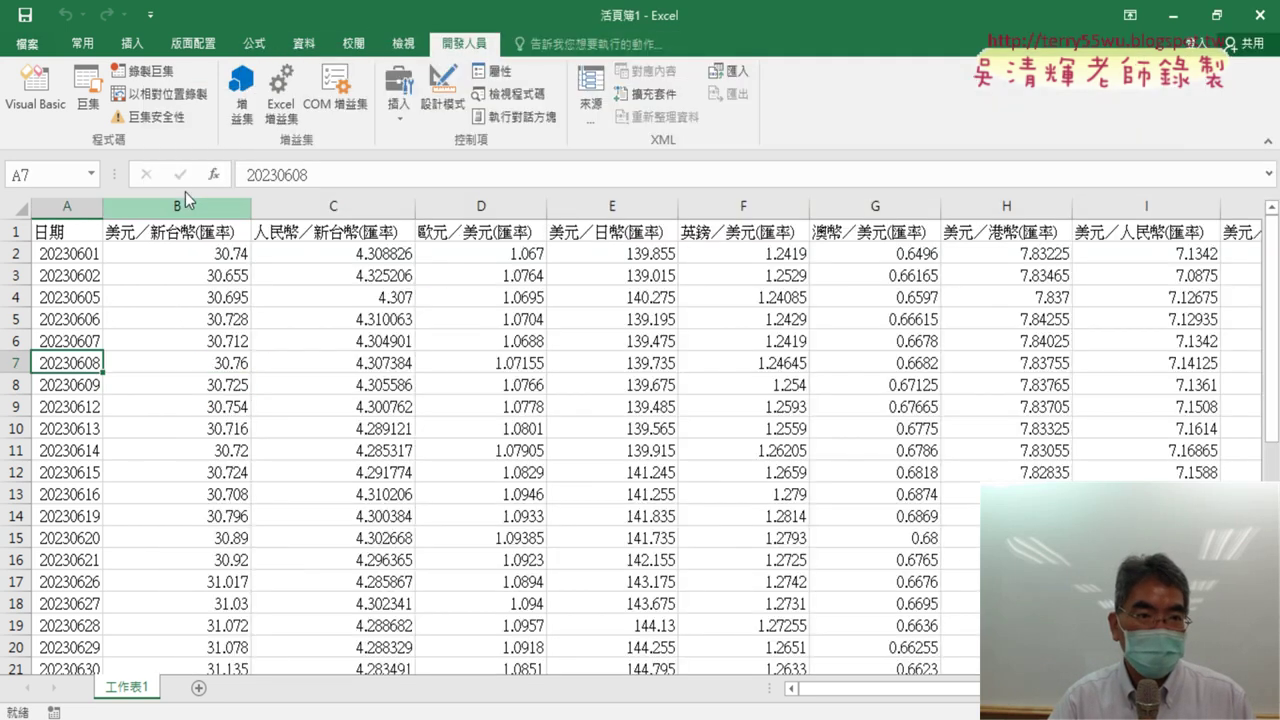
pyautogui.click(40, 88)
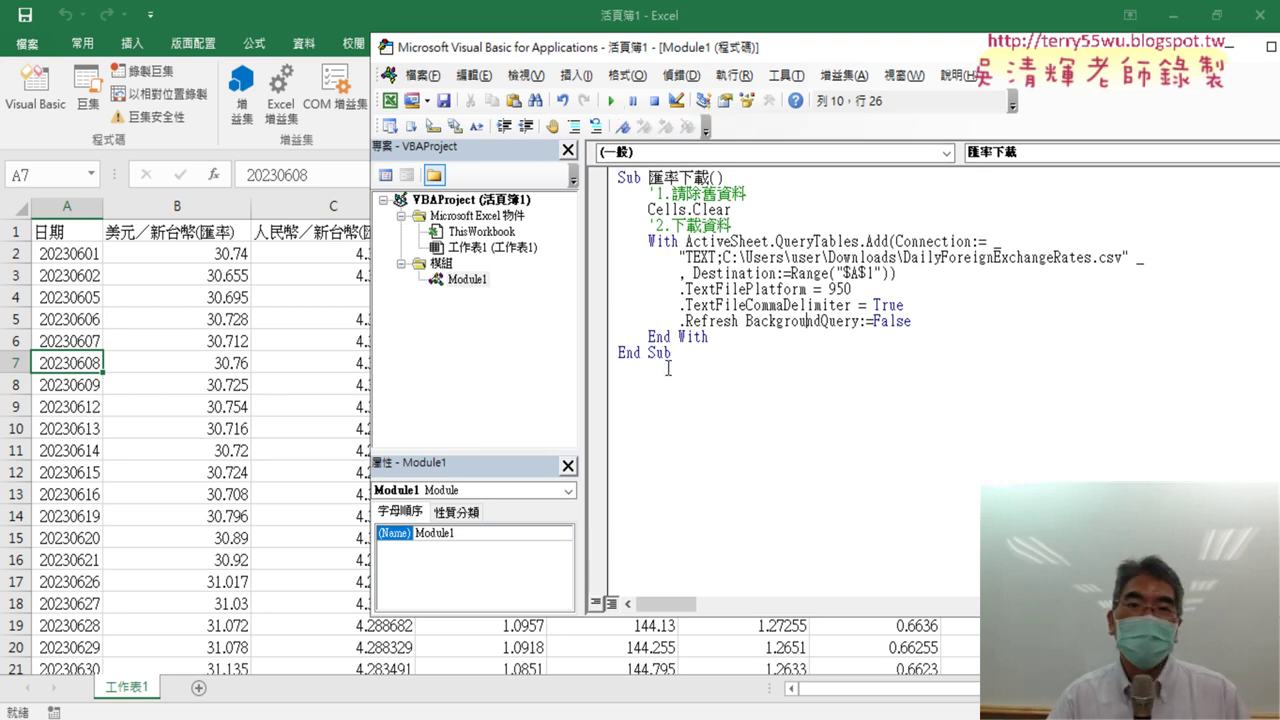
# Step through the import macro with F8, clearing the sheet and refilling it with exchange-rate data
pyautogui.click(641, 236)
pyautogui.press('F8')
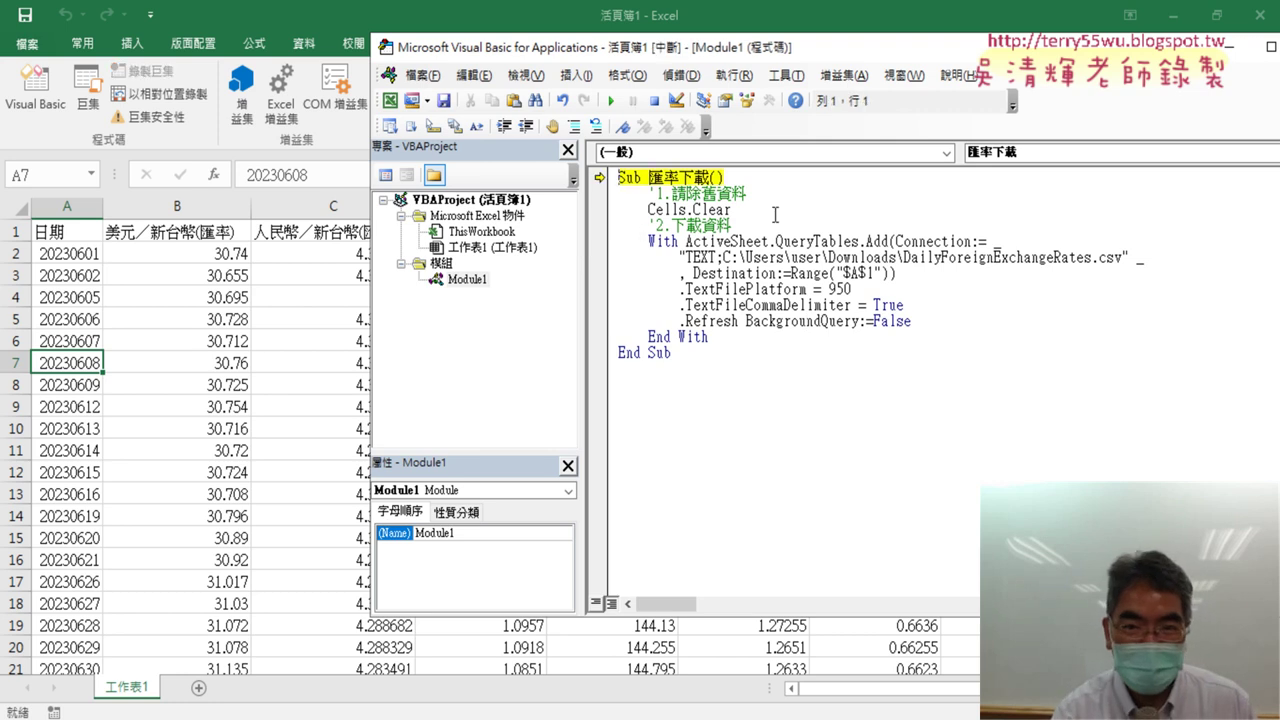
pyautogui.press('F8')
pyautogui.press('F8')
pyautogui.press('F8')
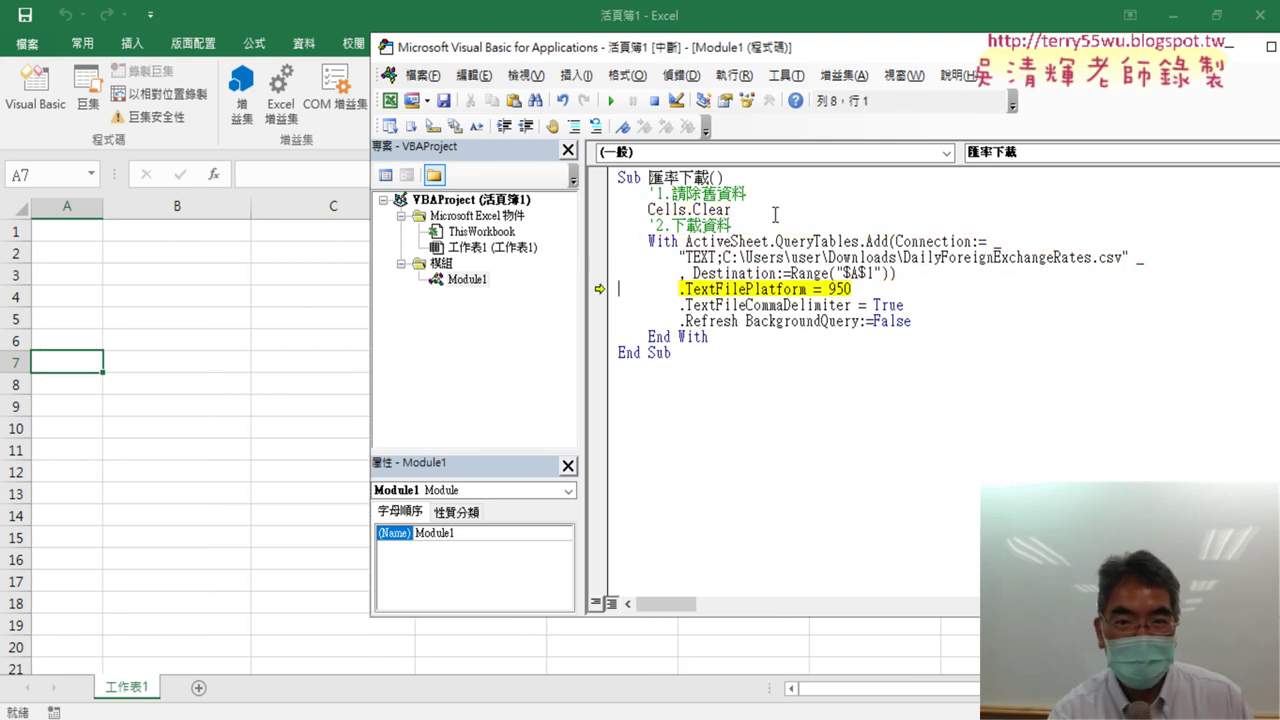
pyautogui.press('F8')
pyautogui.press('F8')
pyautogui.press('F8')
pyautogui.press('F8')
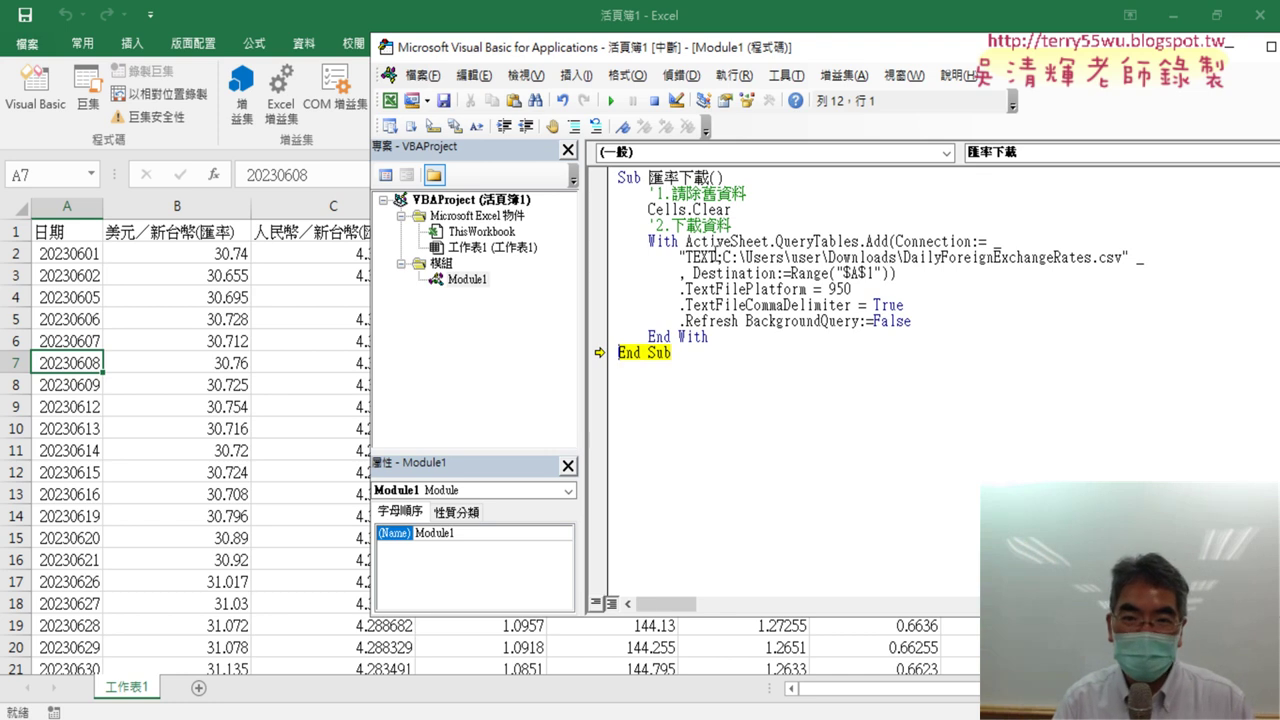
pyautogui.moveTo(722, 257); pyautogui.dragTo(1107, 259)
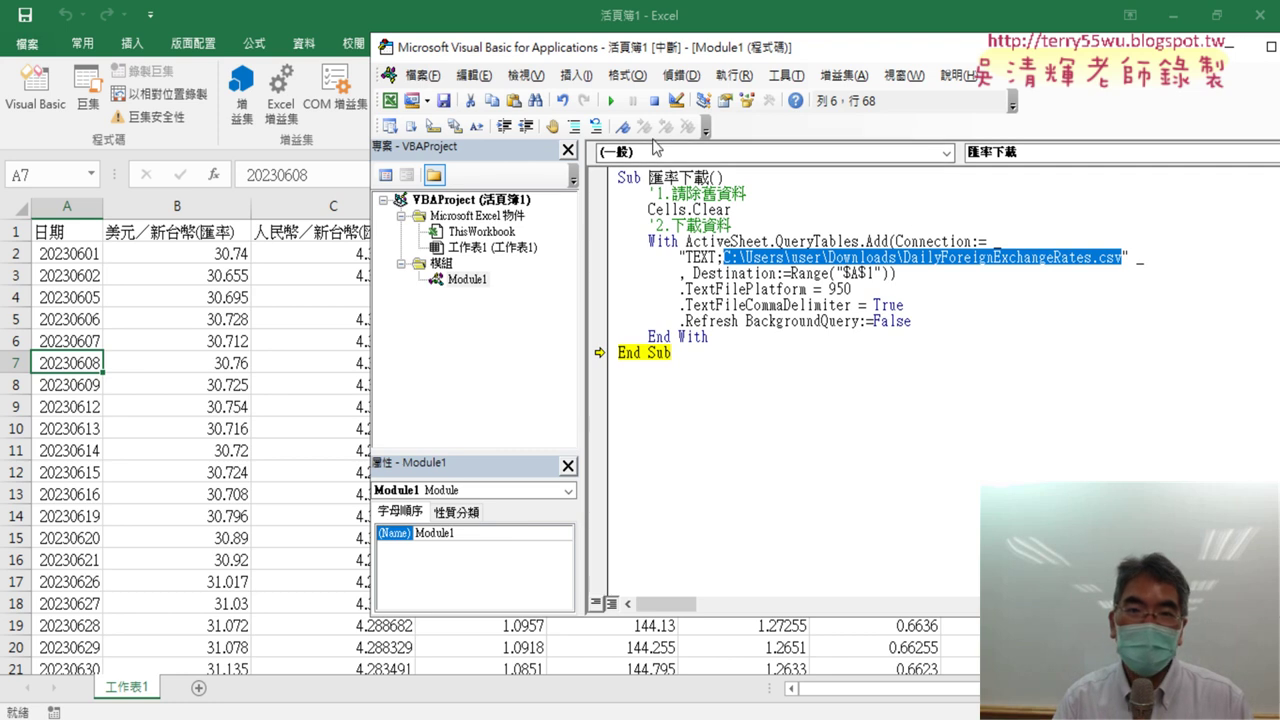
pyautogui.click(654, 100)
pyautogui.click(194, 392)
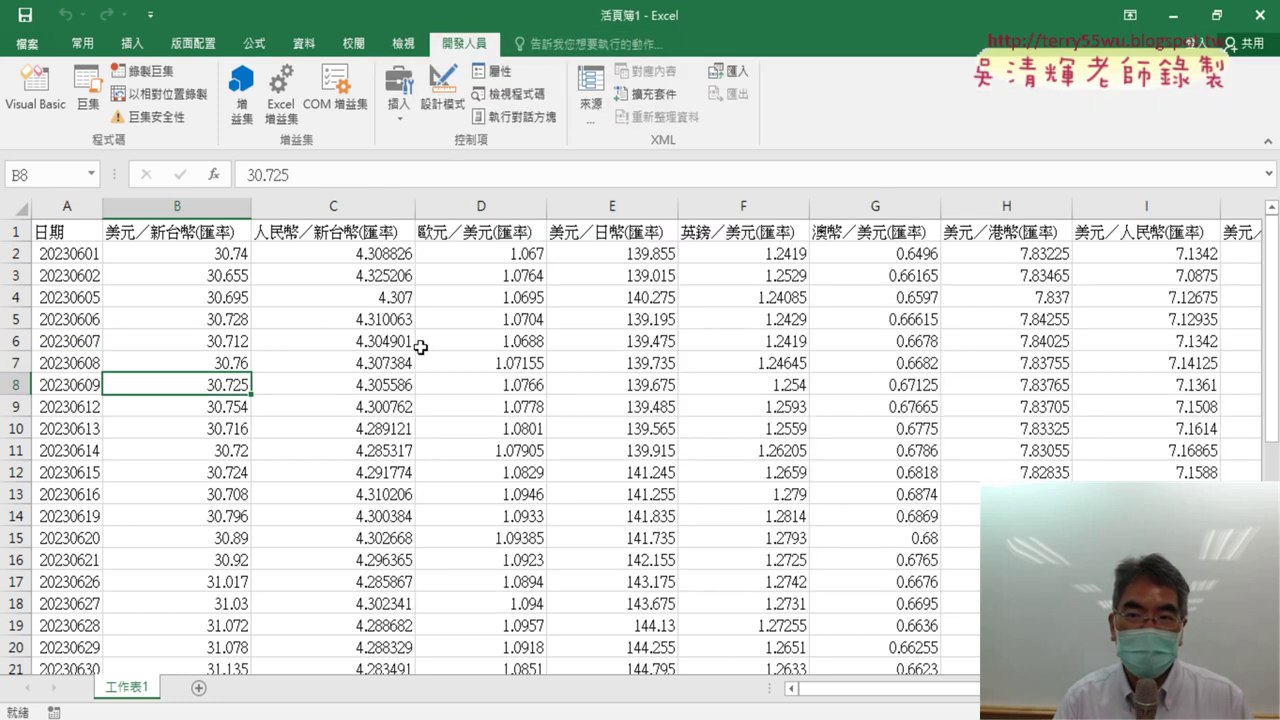
# Inspect currency columns B–K, then columns B (美元／新台幣) and C (人民幣／新台幣) individually
pyautogui.moveTo(888, 690); pyautogui.dragTo(1000, 690)
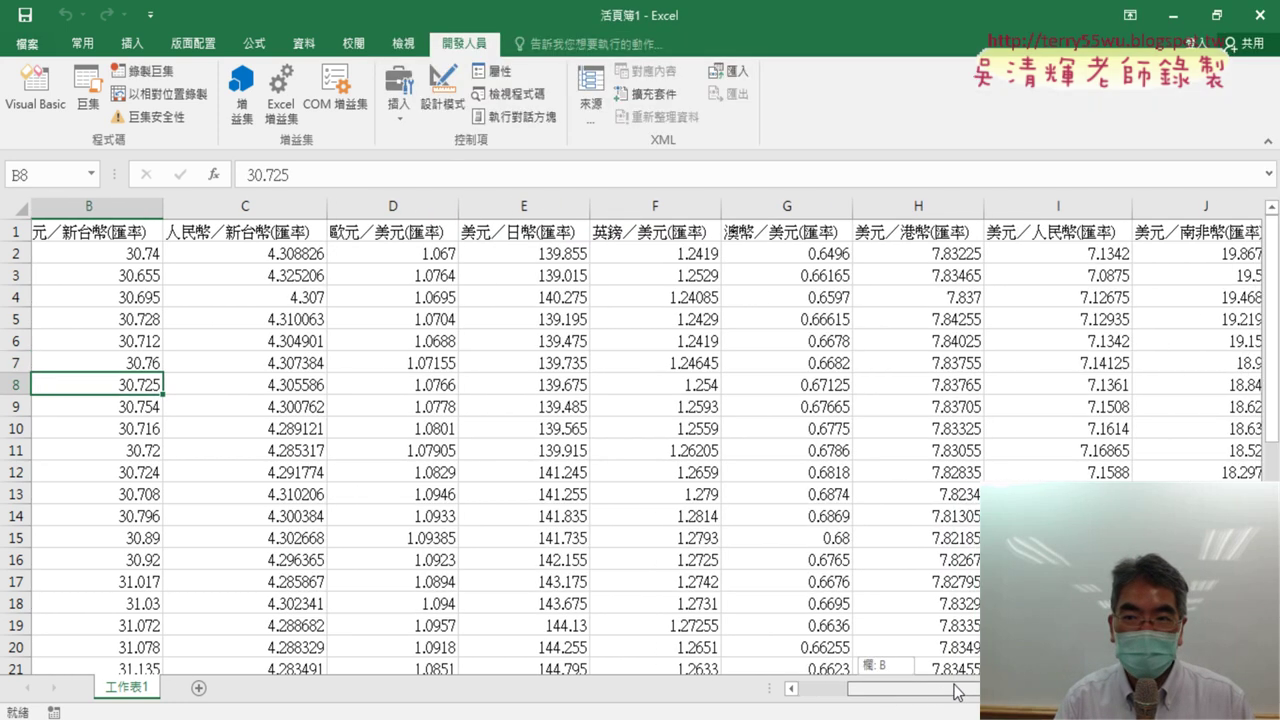
pyautogui.moveTo(1065, 206); pyautogui.dragTo(3, 155)
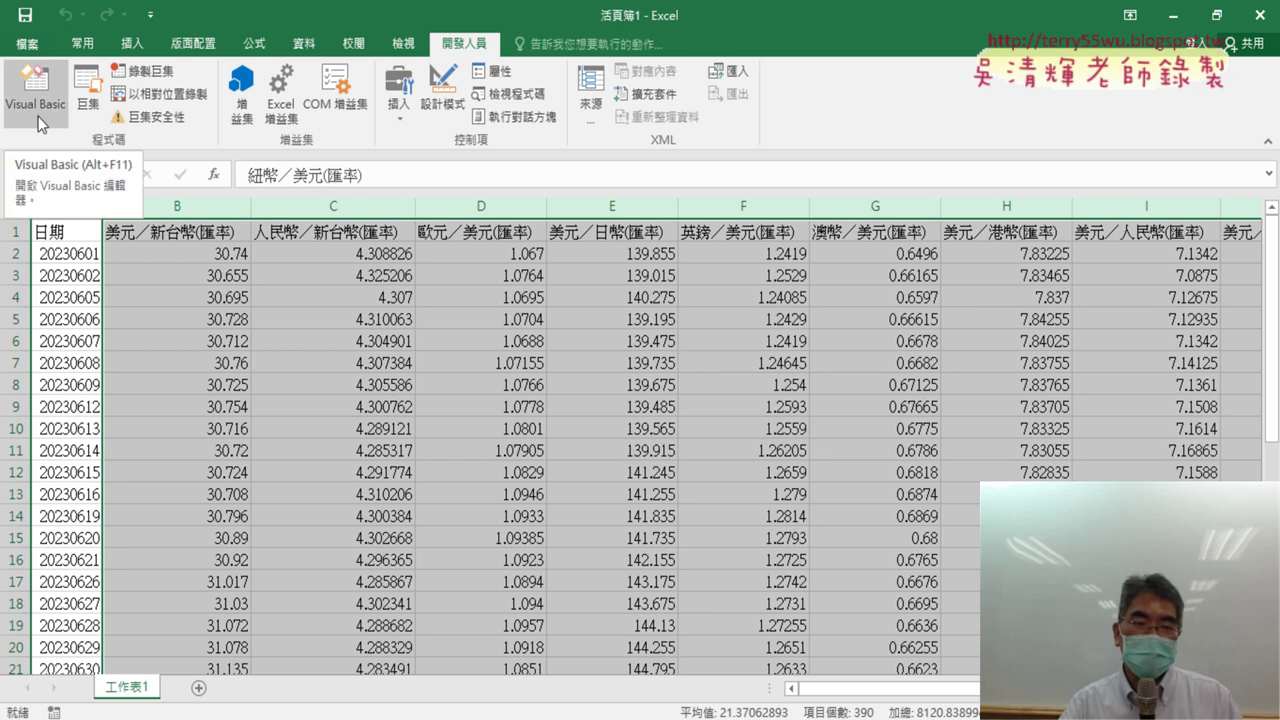
pyautogui.click(190, 208)
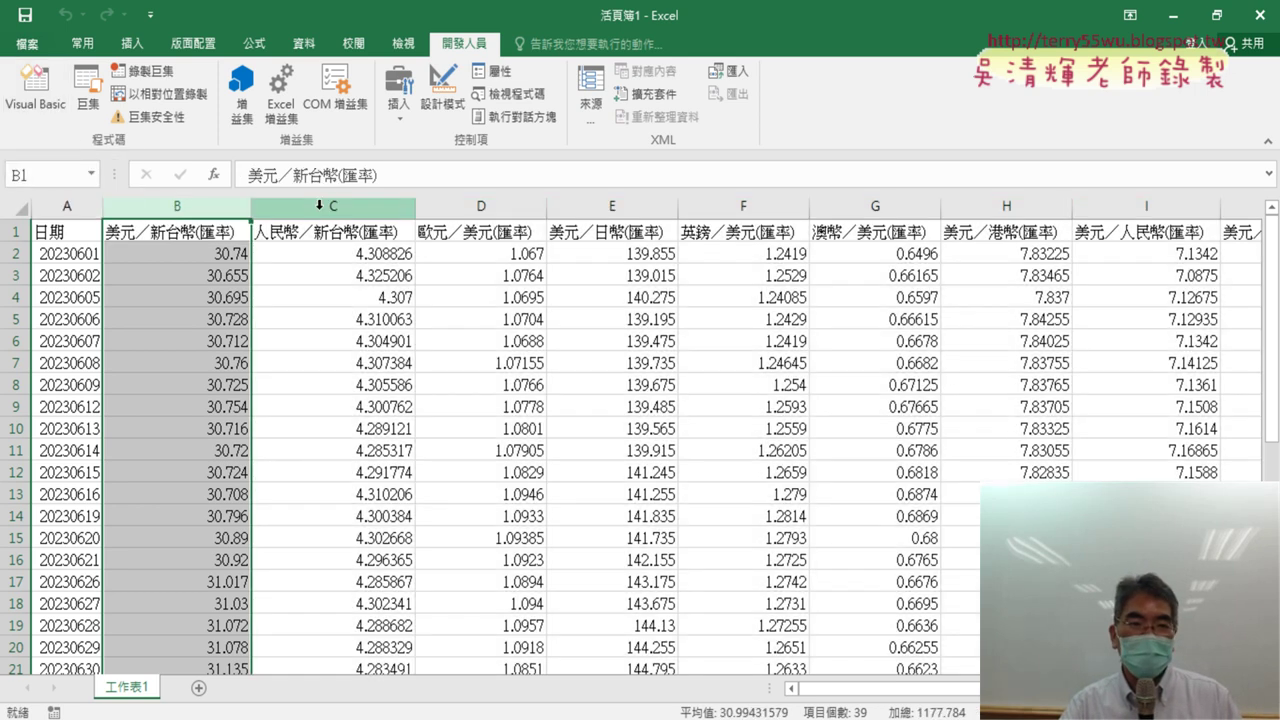
pyautogui.click(321, 204)
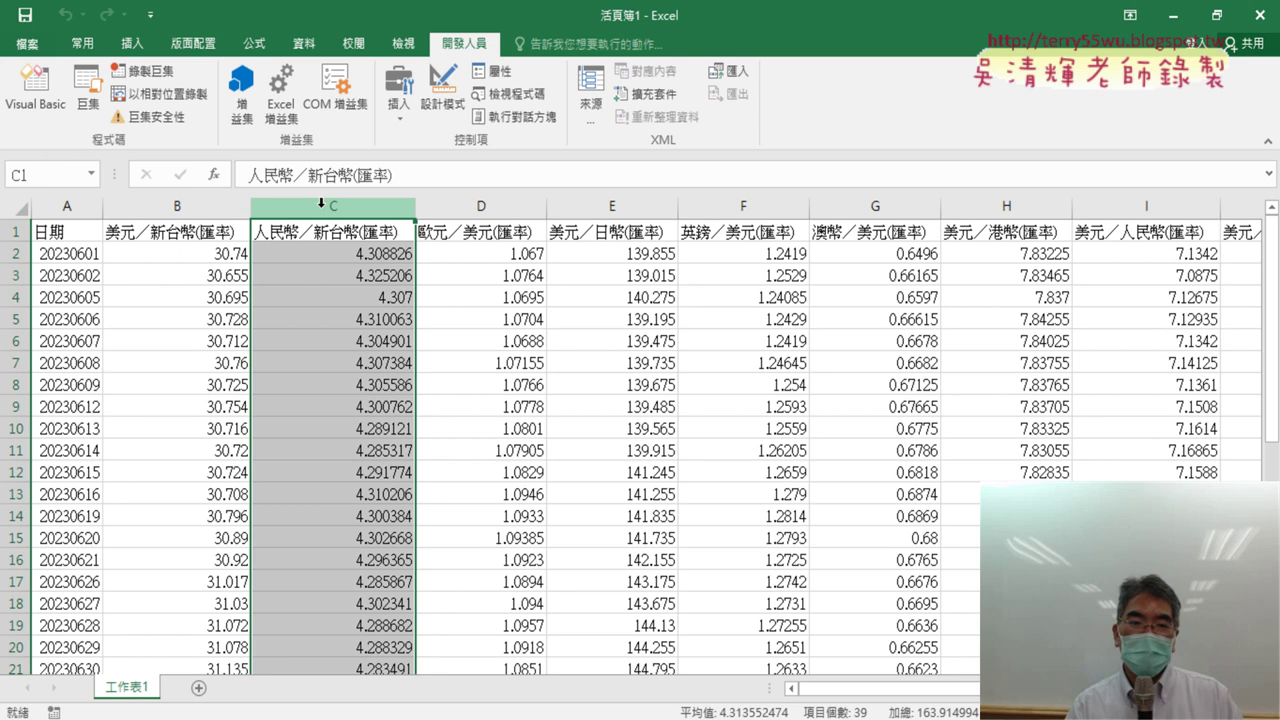
# Scroll the tutorial document down to the 練習 section showing six exchange-rate line charts
pyautogui.hotkey('alt', 'Tab')
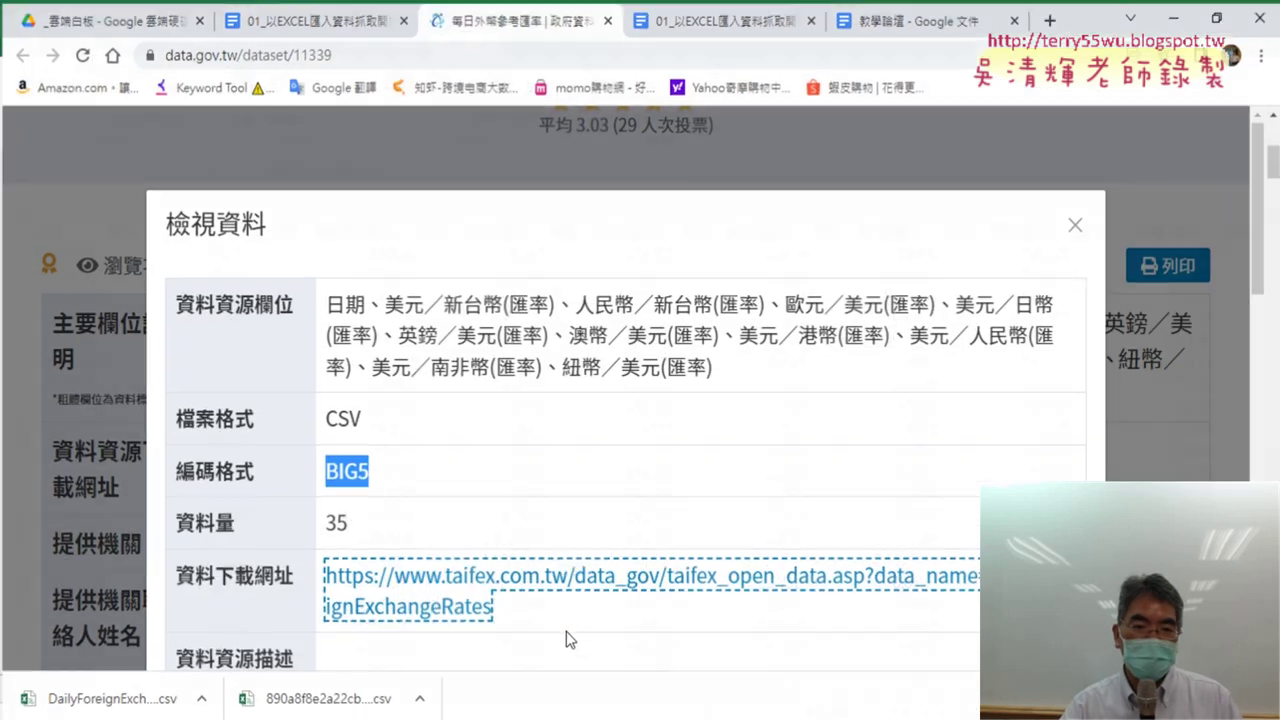
pyautogui.click(323, 25)
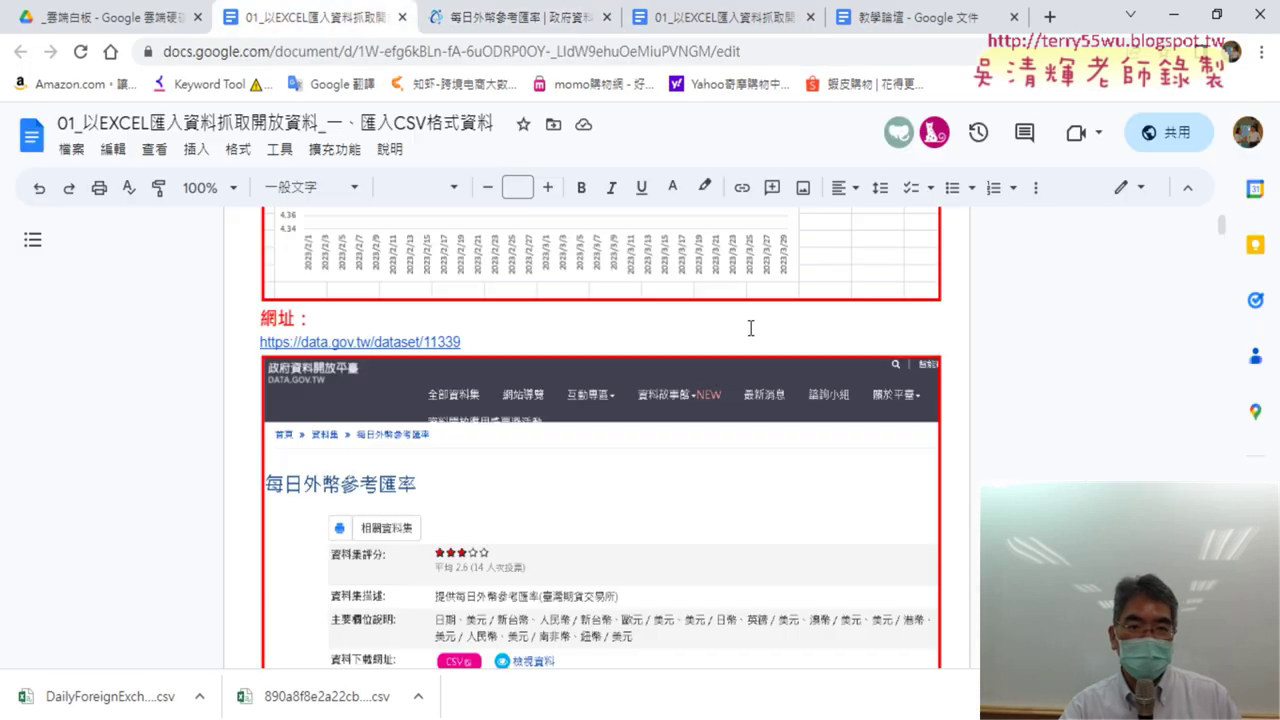
pyautogui.scroll(-5, 749, 329)
pyautogui.scroll(-5, 749, 329)
pyautogui.scroll(-5, 1023, 355)
pyautogui.scroll(-5, 1023, 355)
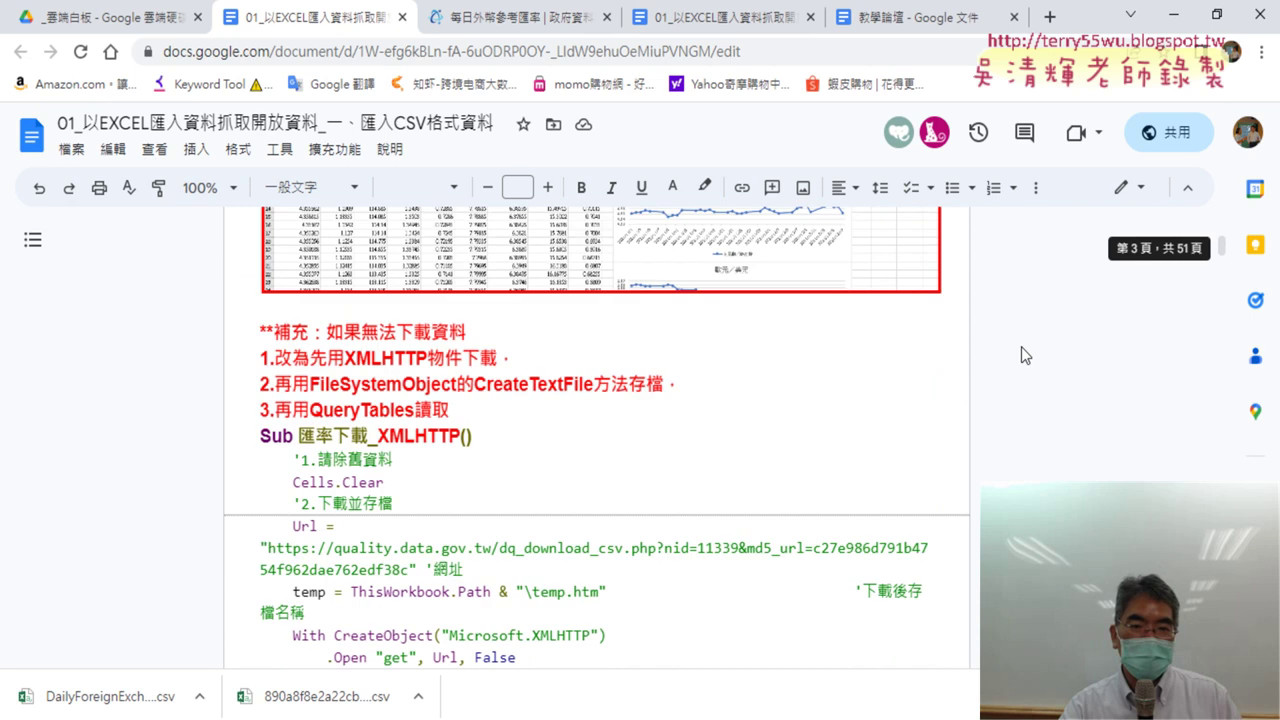
pyautogui.scroll(3, 950, 420)
pyautogui.scroll(2, 877, 474)
pyautogui.scroll(-3, 822, 368)
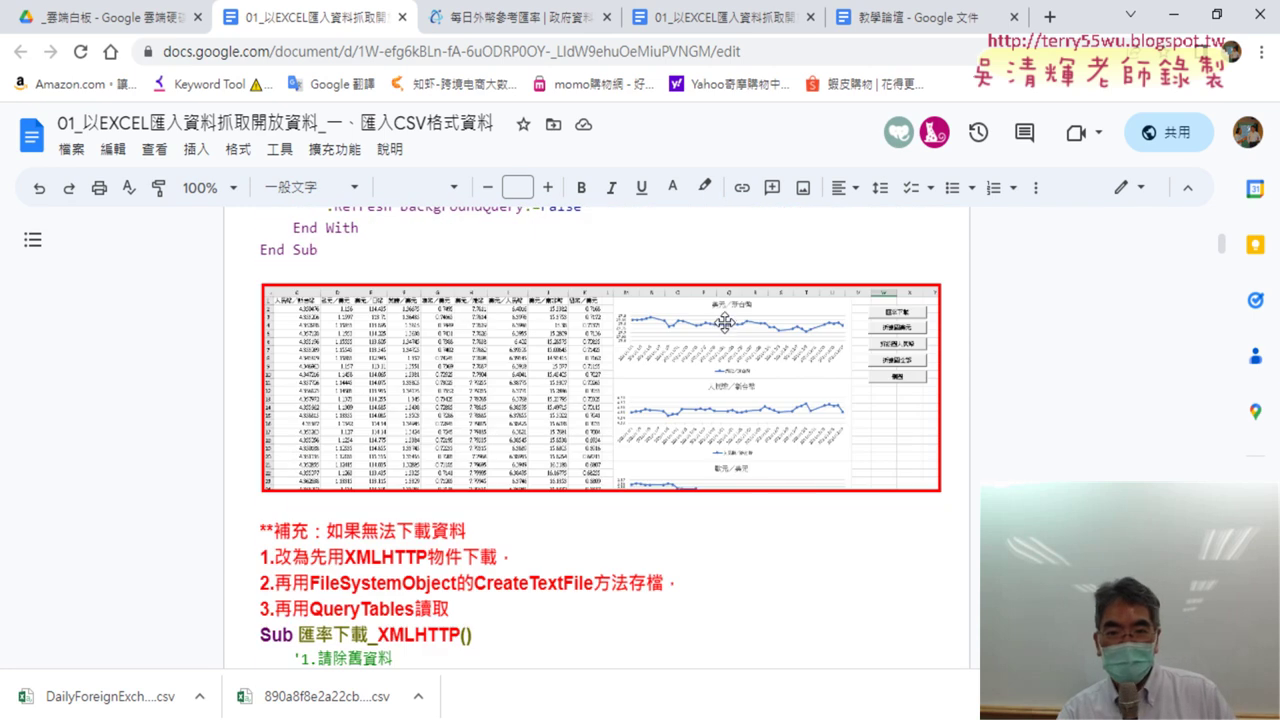
pyautogui.scroll(-3, 835, 438)
pyautogui.scroll(-3, 851, 434)
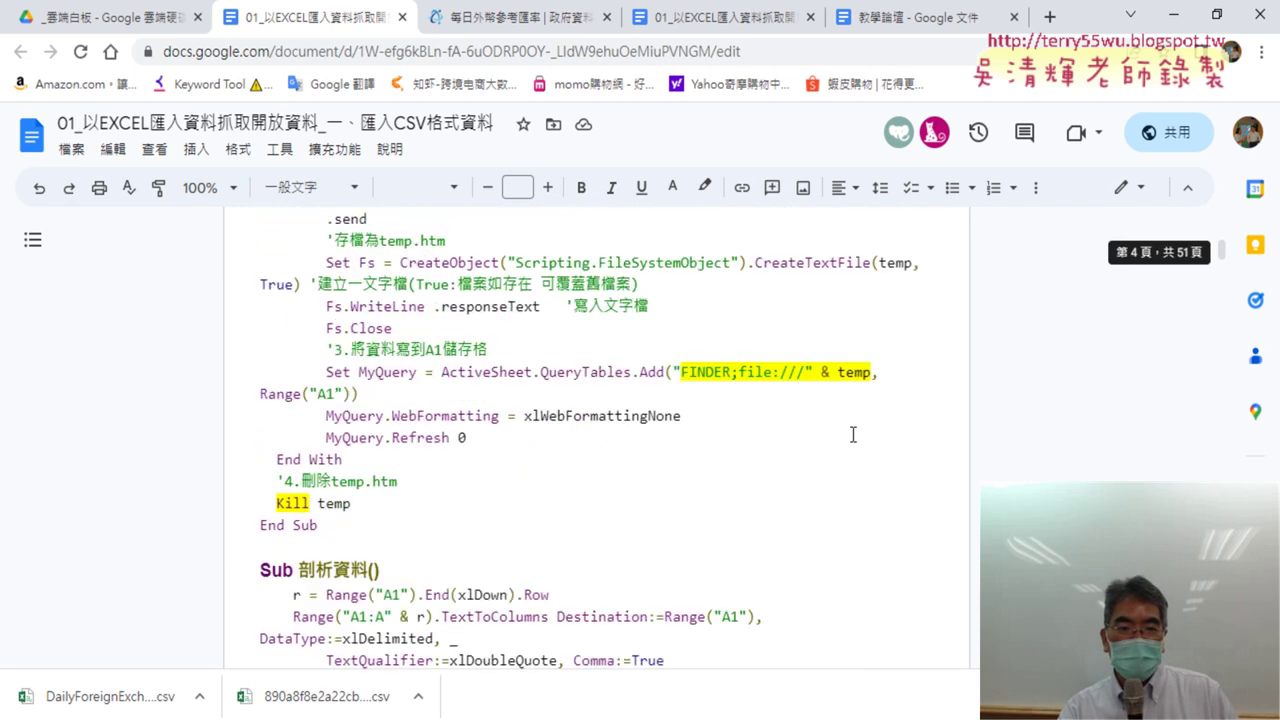
pyautogui.scroll(-4, 851, 434)
pyautogui.scroll(-4, 851, 433)
pyautogui.scroll(-4, 851, 434)
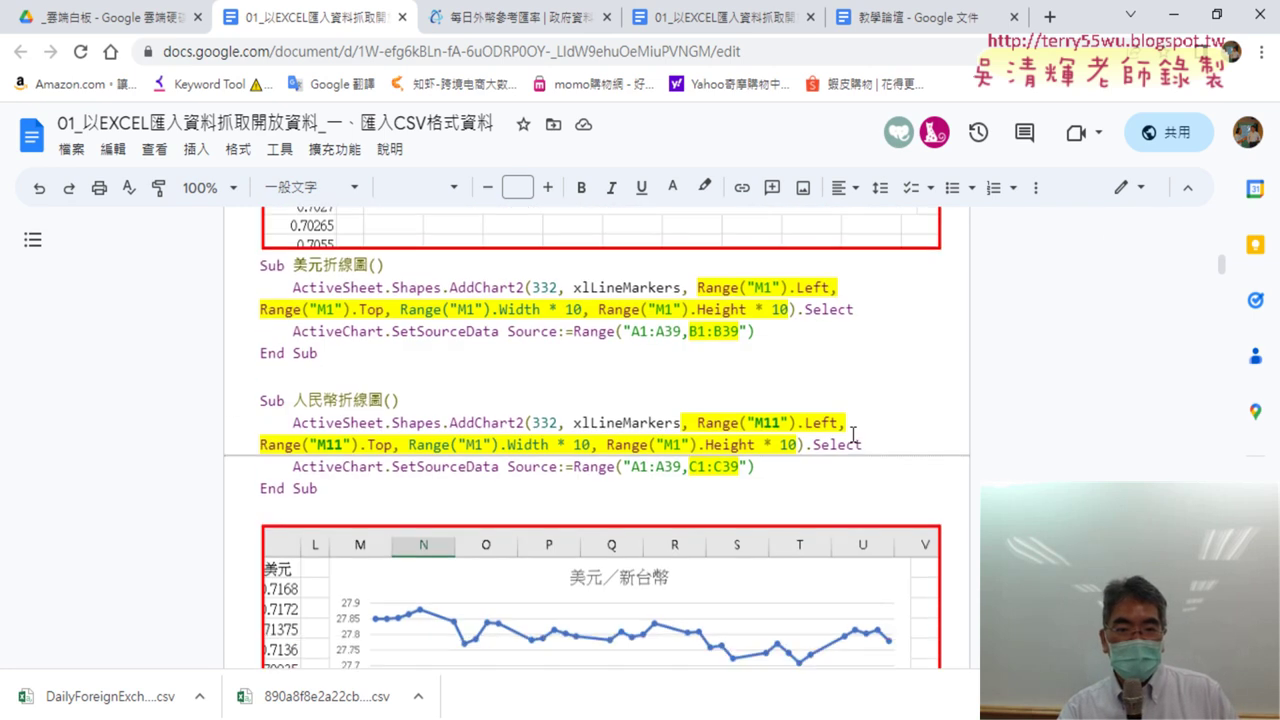
pyautogui.scroll(-5, 852, 434)
pyautogui.scroll(-4, 853, 434)
pyautogui.scroll(-5, 853, 434)
pyautogui.scroll(-5, 853, 434)
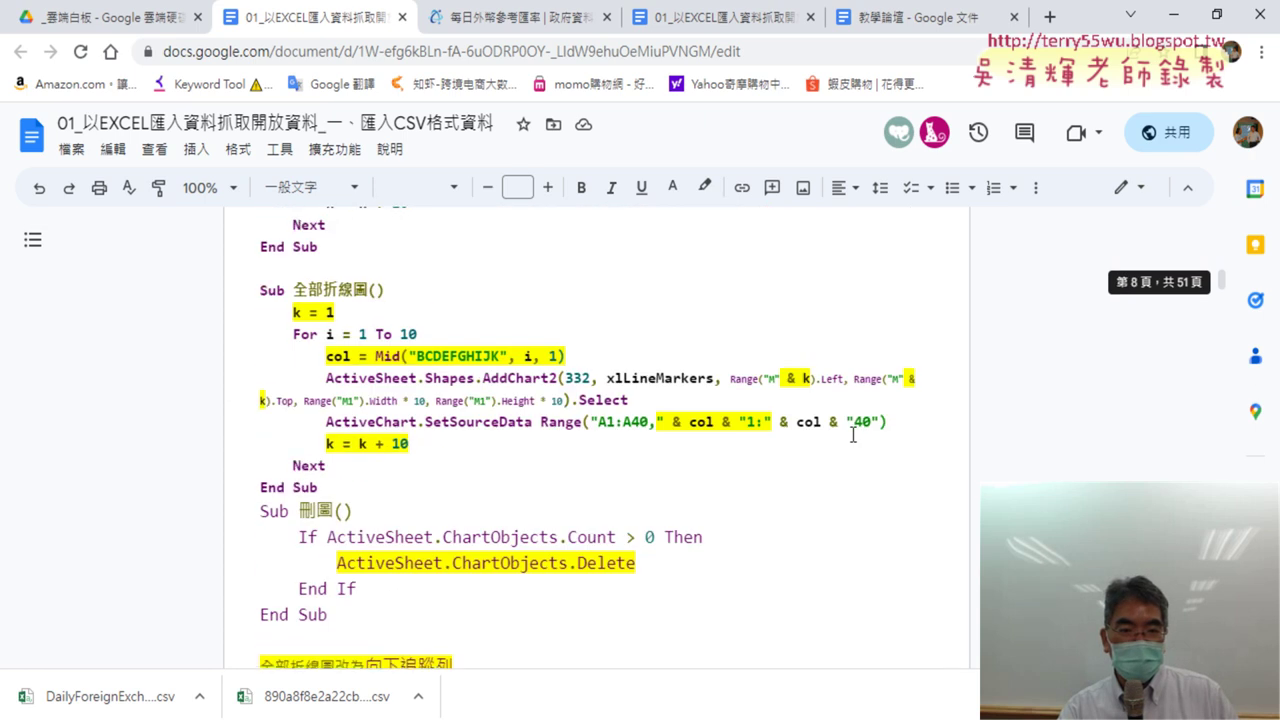
pyautogui.scroll(-5, 853, 434)
pyautogui.scroll(-3, 853, 434)
pyautogui.scroll(2, 695, 392)
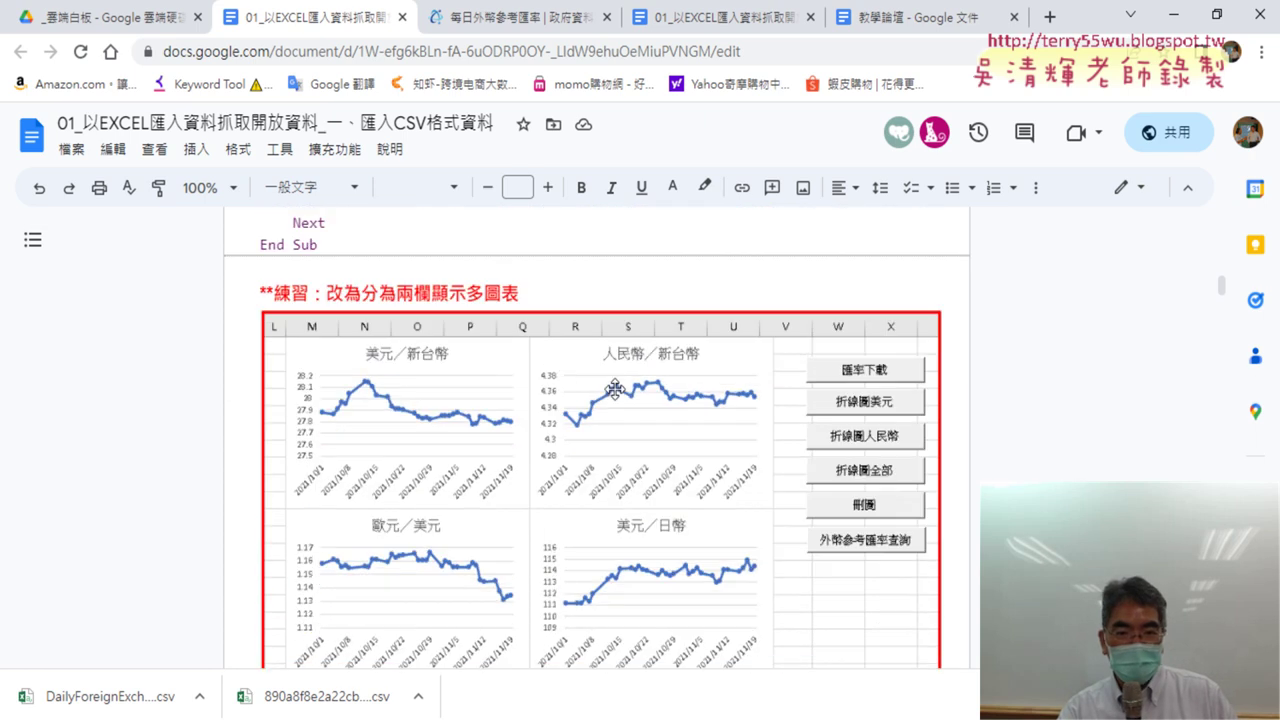
pyautogui.scroll(-1, 614, 380)
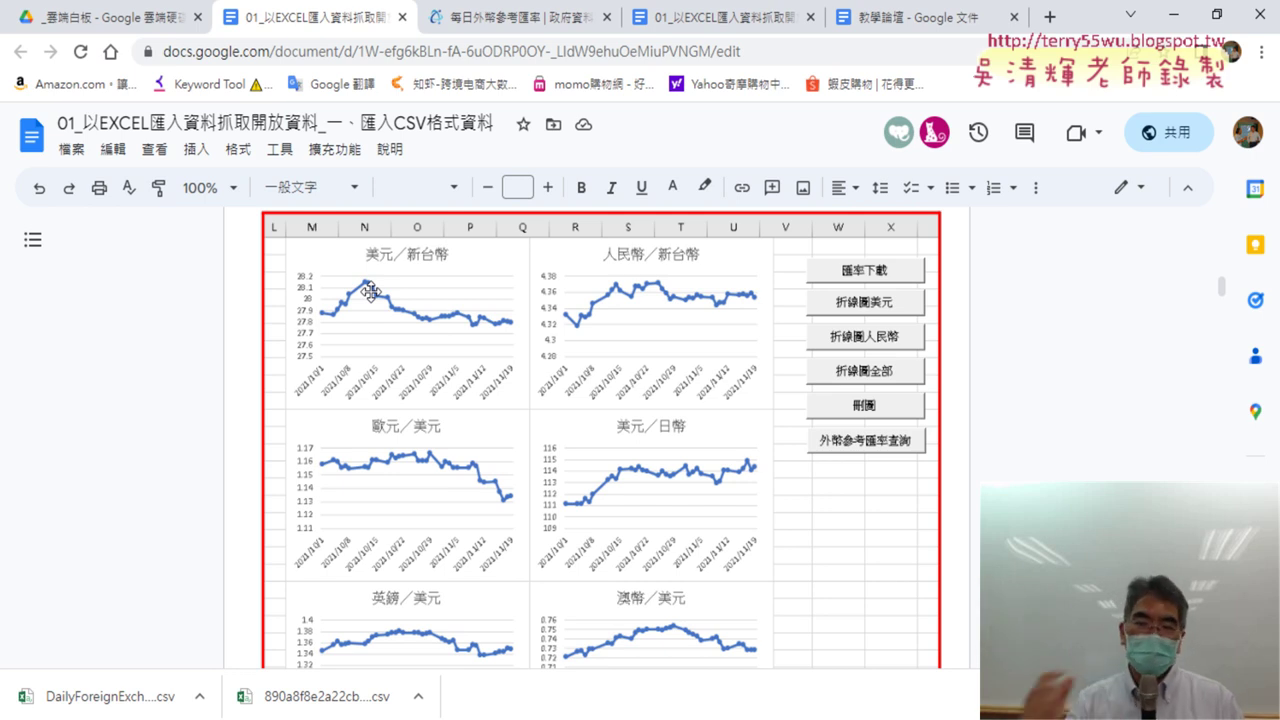
# Scroll back up to the 練習程式碼 section with the 全部折線圖 chart macros
pyautogui.scroll(5, 1020, 436)
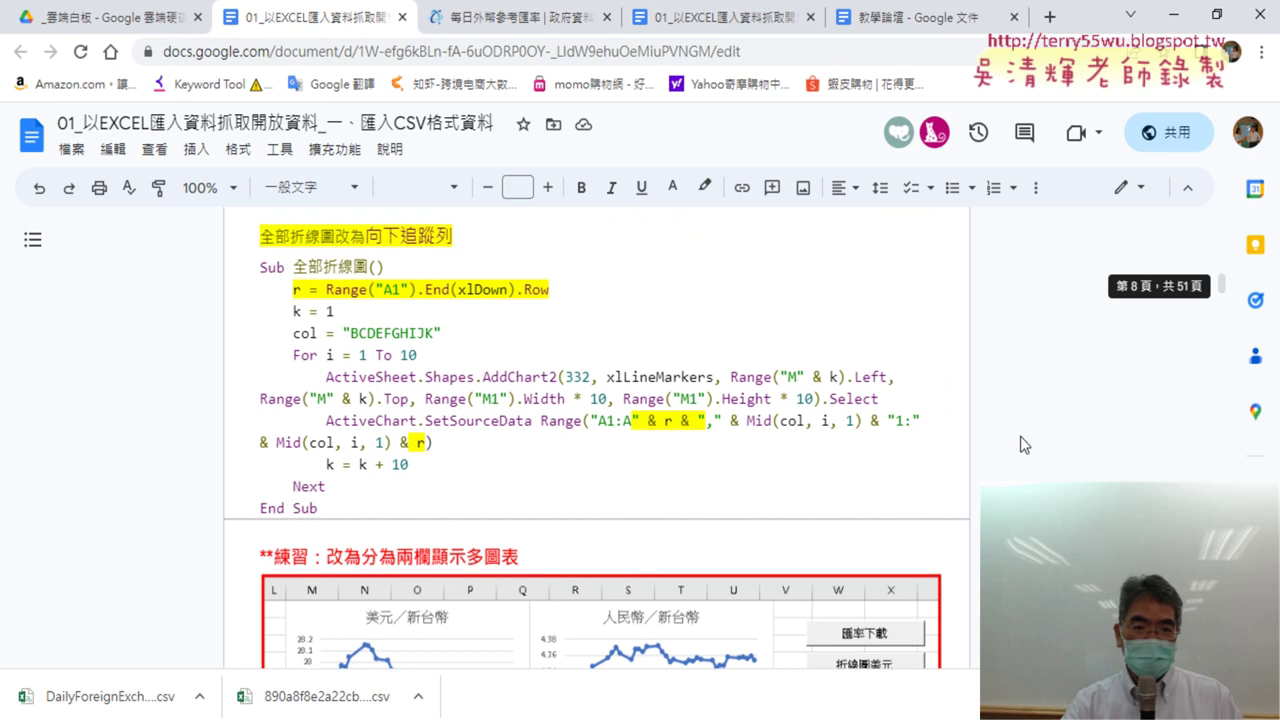
pyautogui.scroll(4, 1020, 436)
pyautogui.scroll(3, 1020, 436)
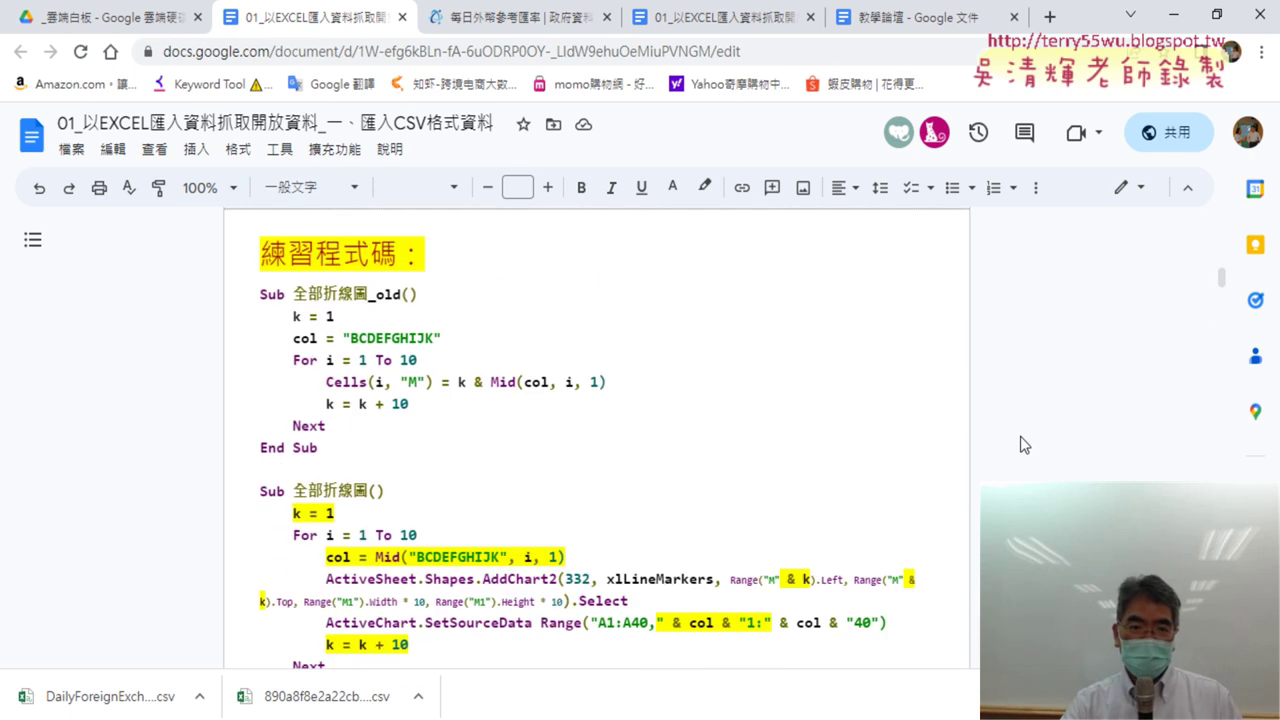